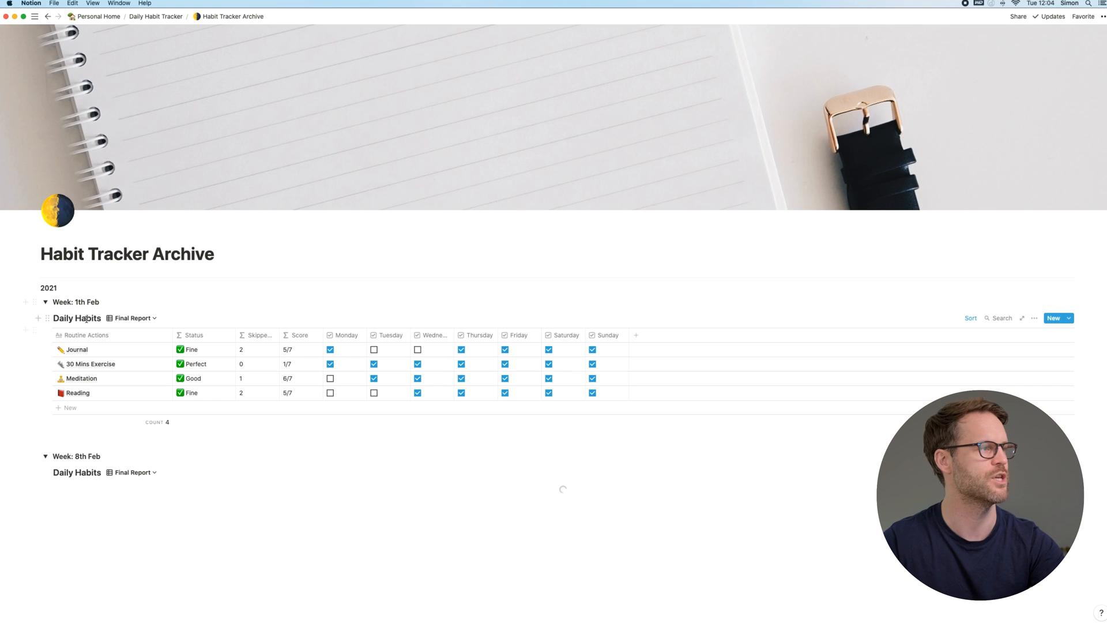
# - Look over the archived weeks in the Habit Tracker Archive and return to the Daily Habit Tracker page
pyautogui.scroll(-2, 168, 418)
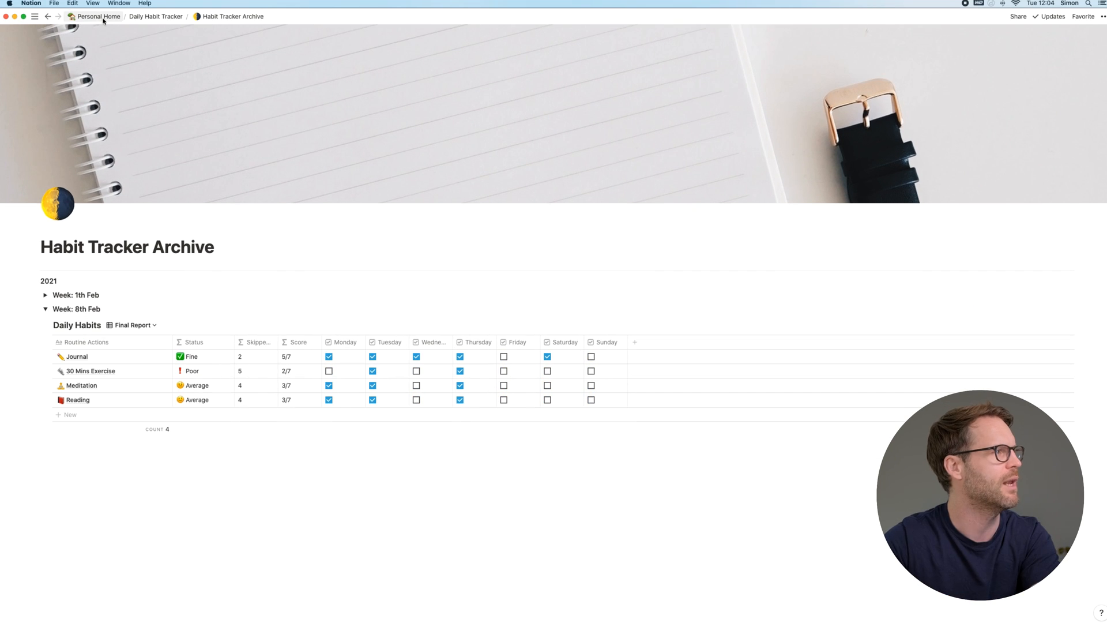
pyautogui.click(156, 16)
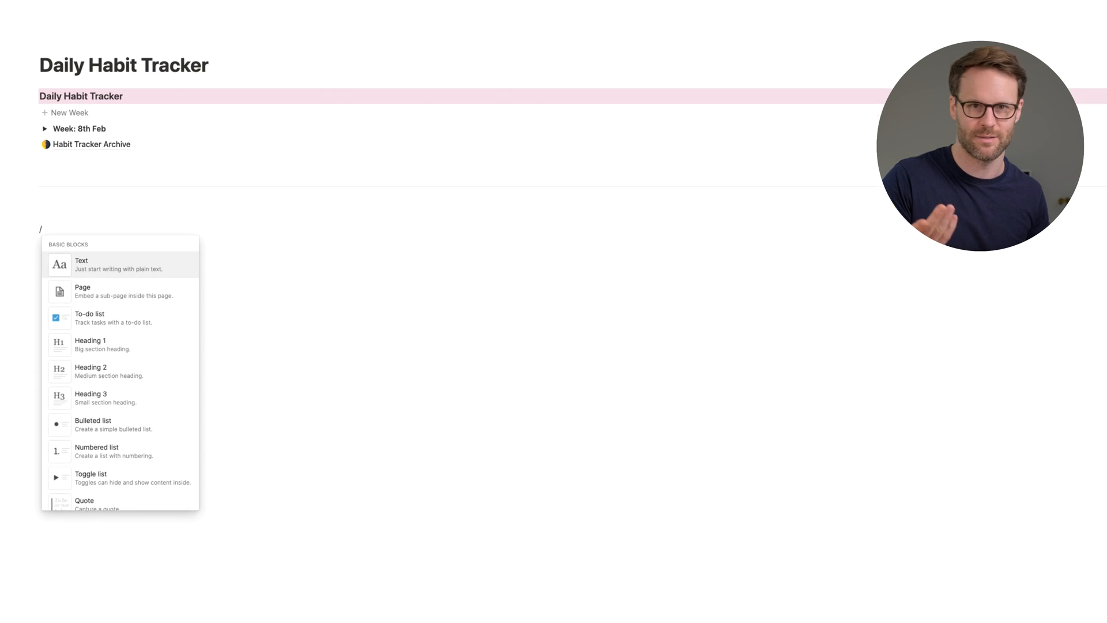
# - Add a Heading 3 reading "Daily Practices" below the divider and give it a yellow background
pyautogui.write('h')
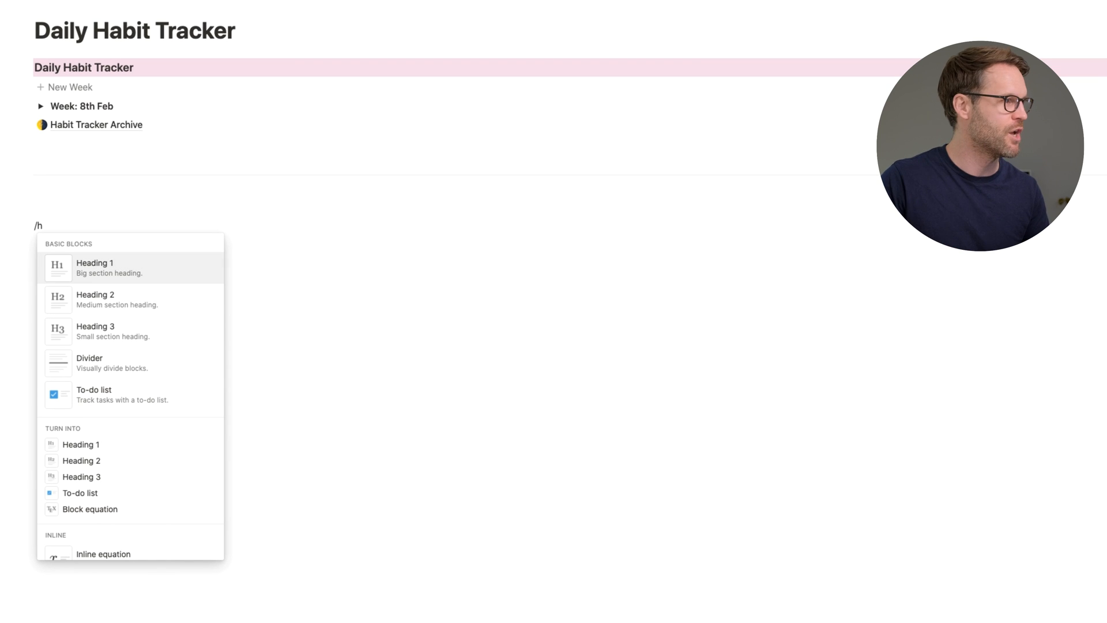
pyautogui.write('3')
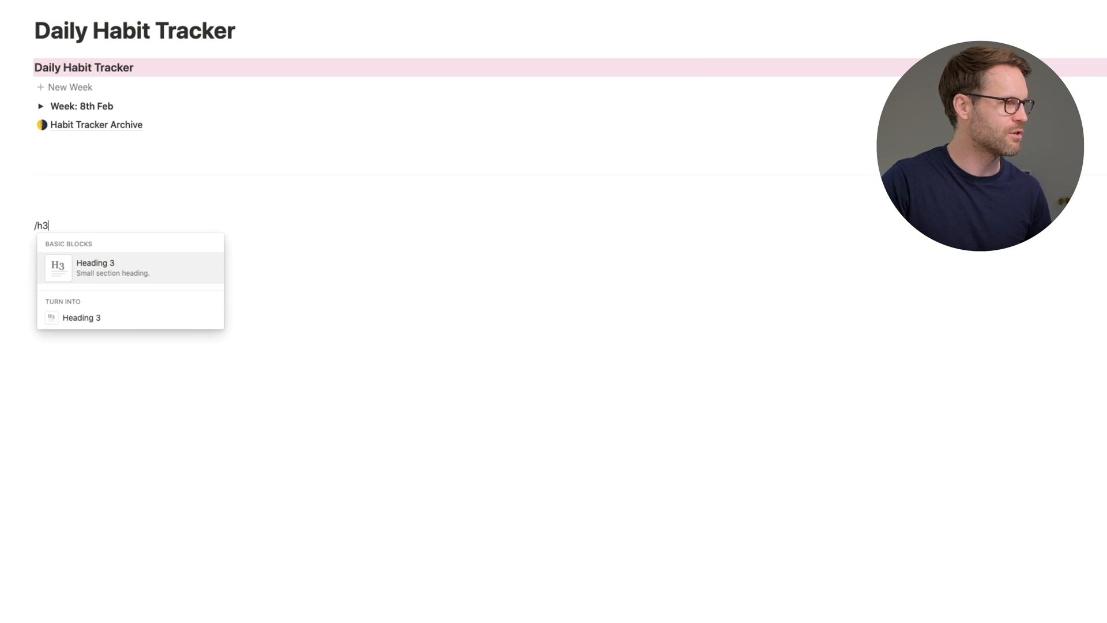
pyautogui.press('Return')
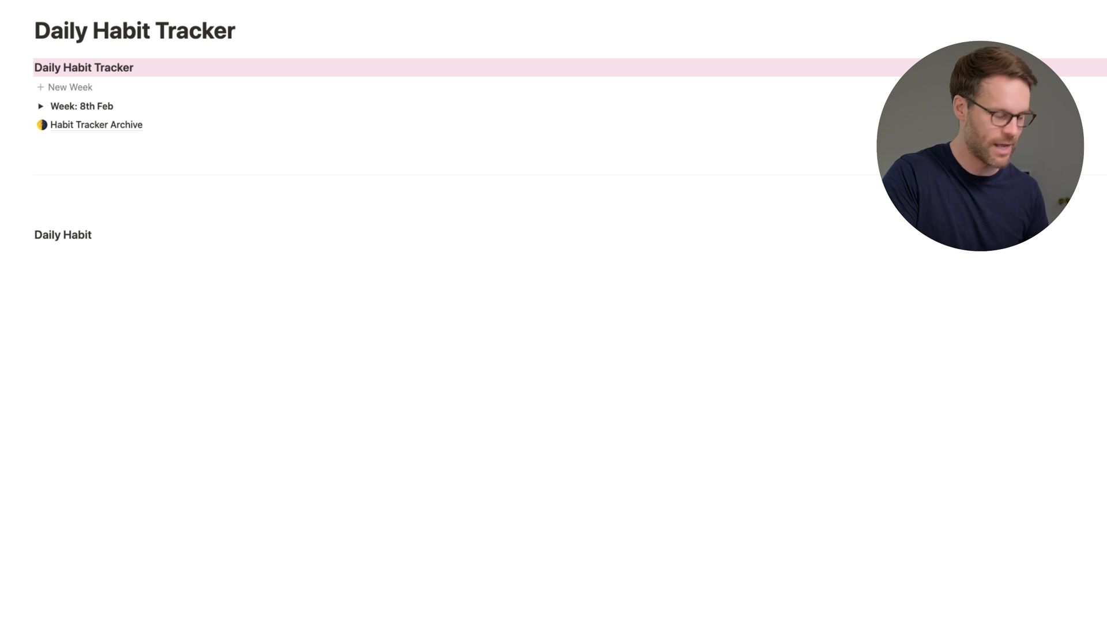
pyautogui.click(26, 234)
pyautogui.moveTo(96, 301)
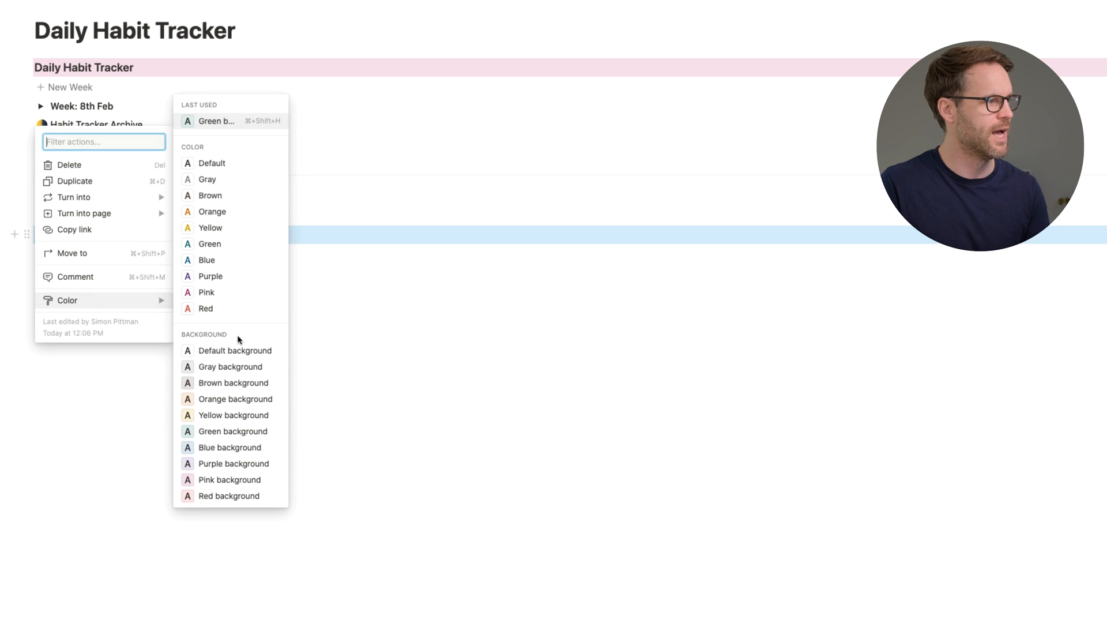
pyautogui.click(222, 415)
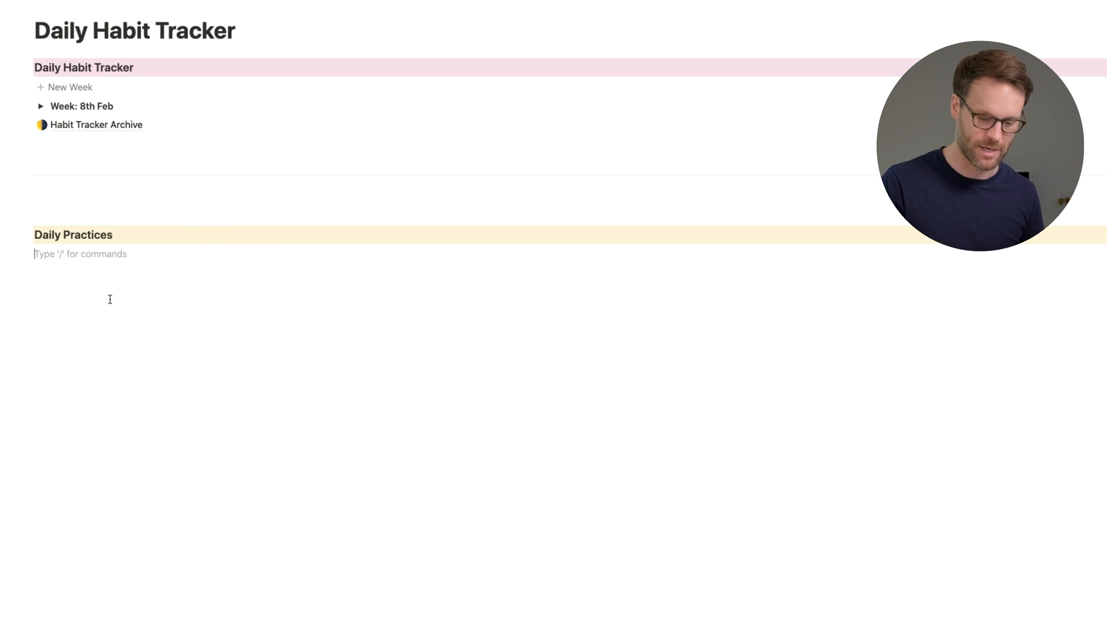
# - Insert an inline table titled "Practices" under the Daily Practices heading
pyautogui.write('/tr')
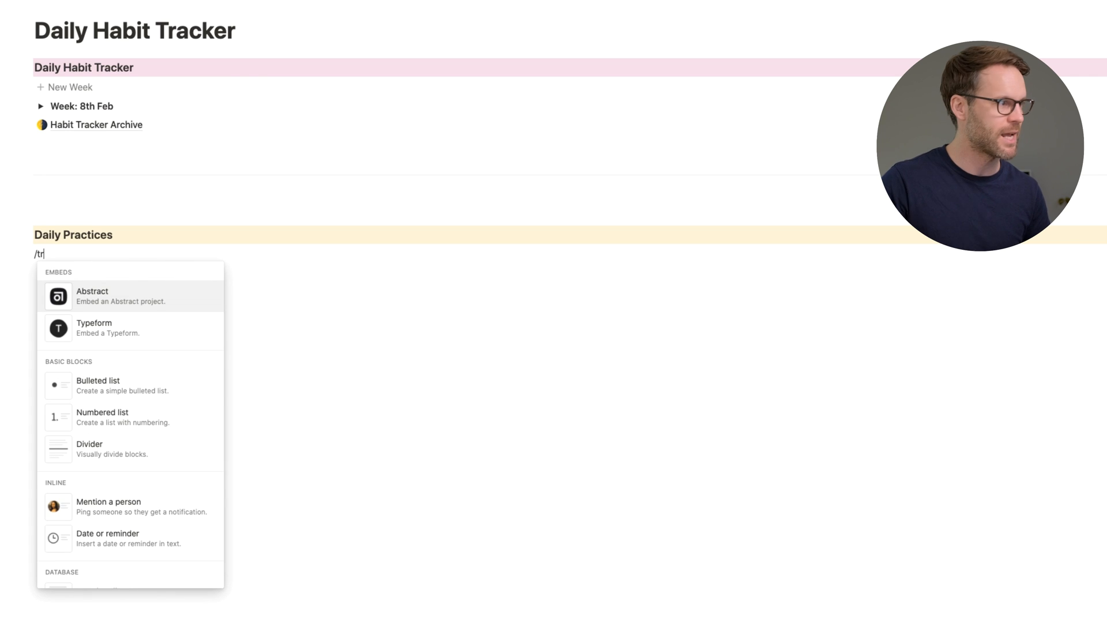
pyautogui.press('BackSpace')
pyautogui.write('a')
pyautogui.scroll(-2, 129, 548)
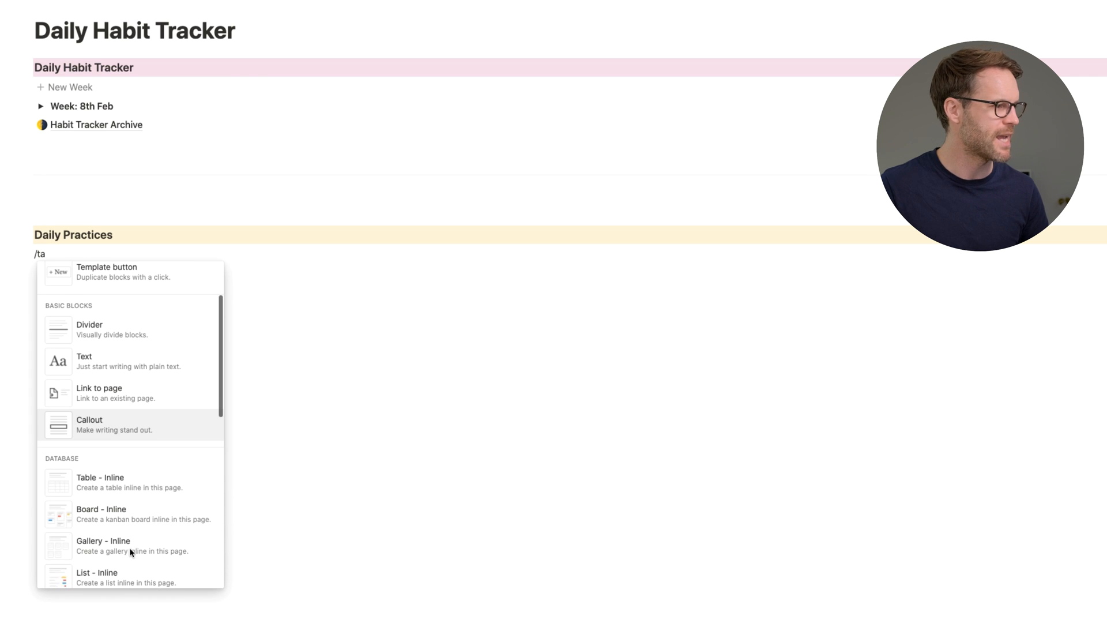
pyautogui.click(129, 483)
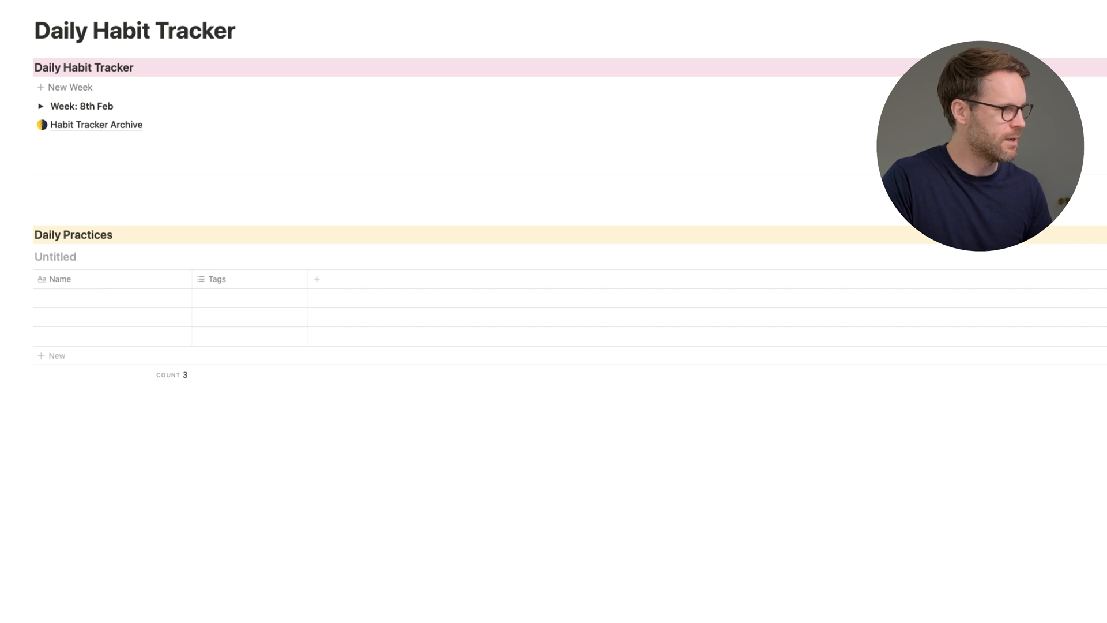
# - Expand the Week: 8th Feb toggle for reference and turn the Practices table's Tags property into a Select property named "Time of Day"
pyautogui.click(41, 107)
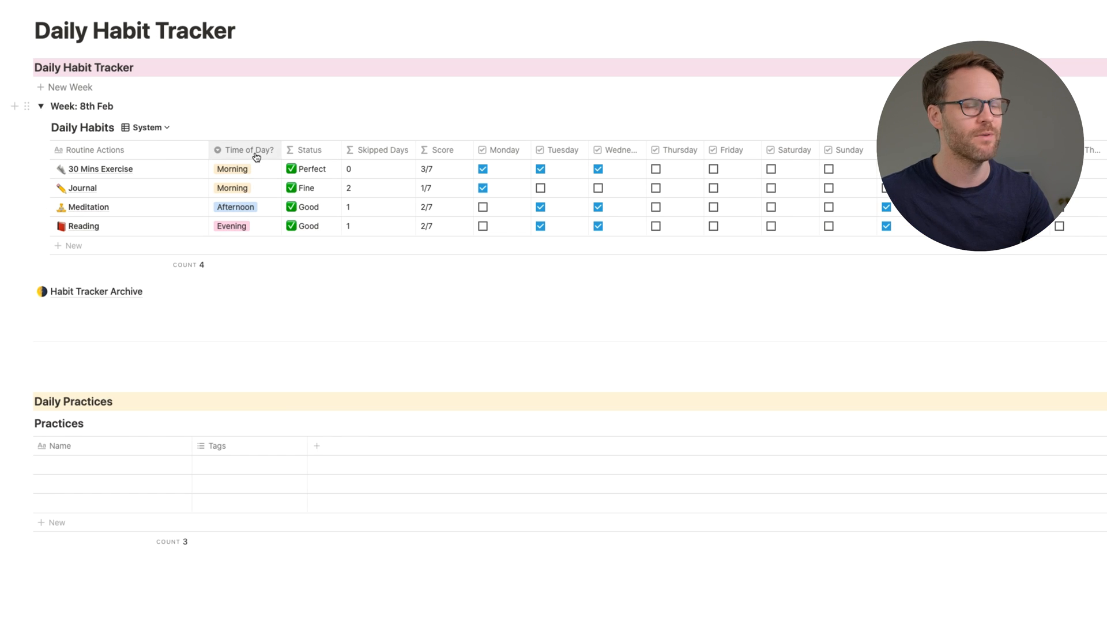
pyautogui.click(219, 446)
pyautogui.write('Time of Day')
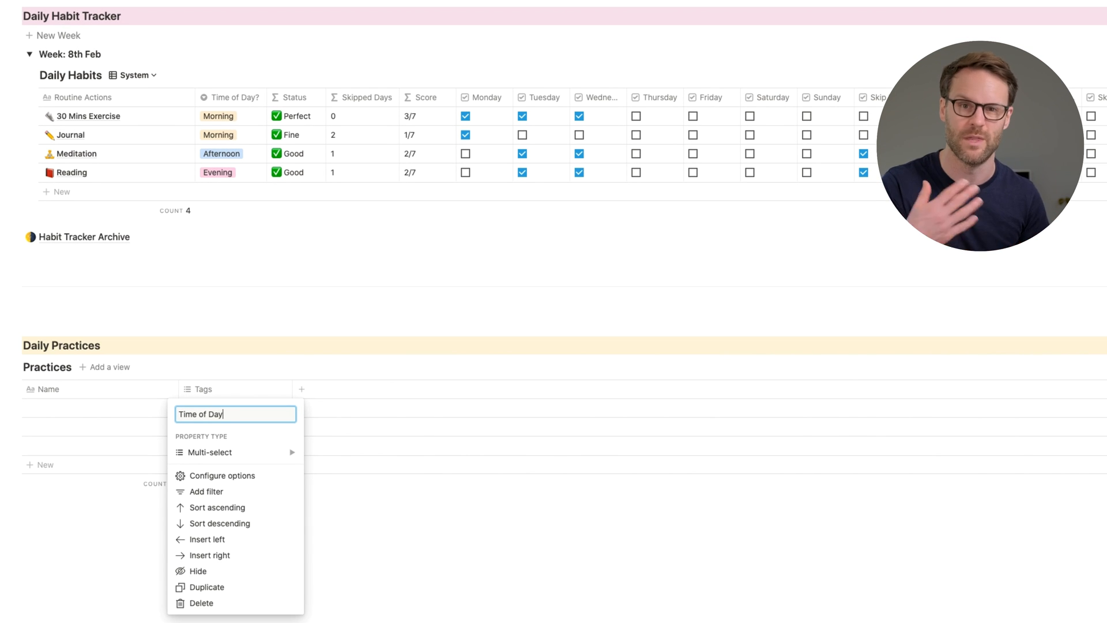
pyautogui.moveTo(279, 457)
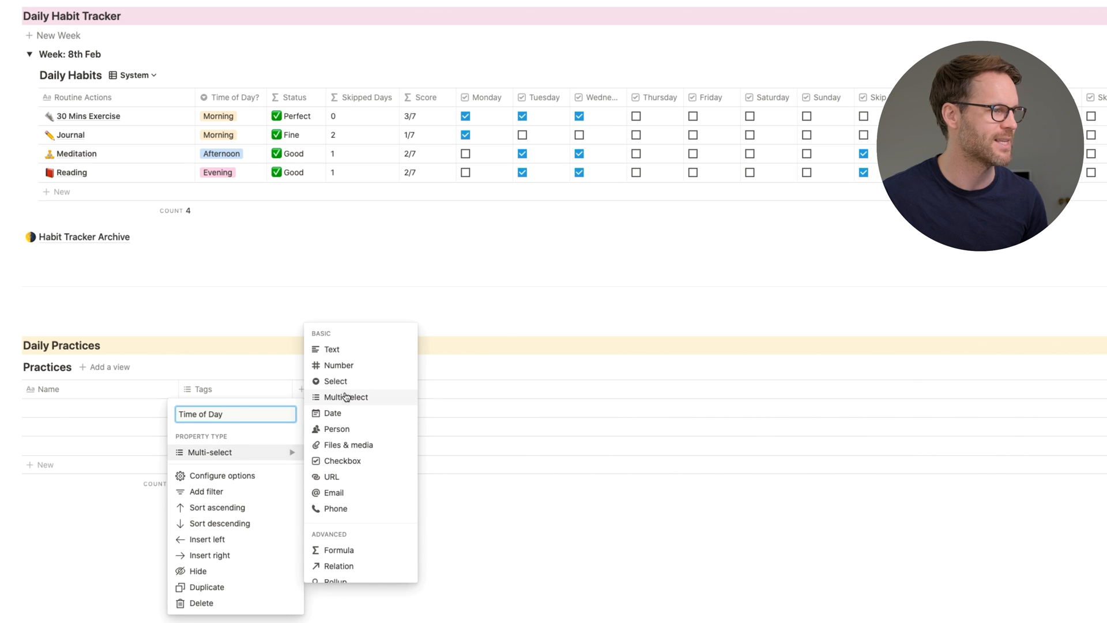
pyautogui.click(331, 382)
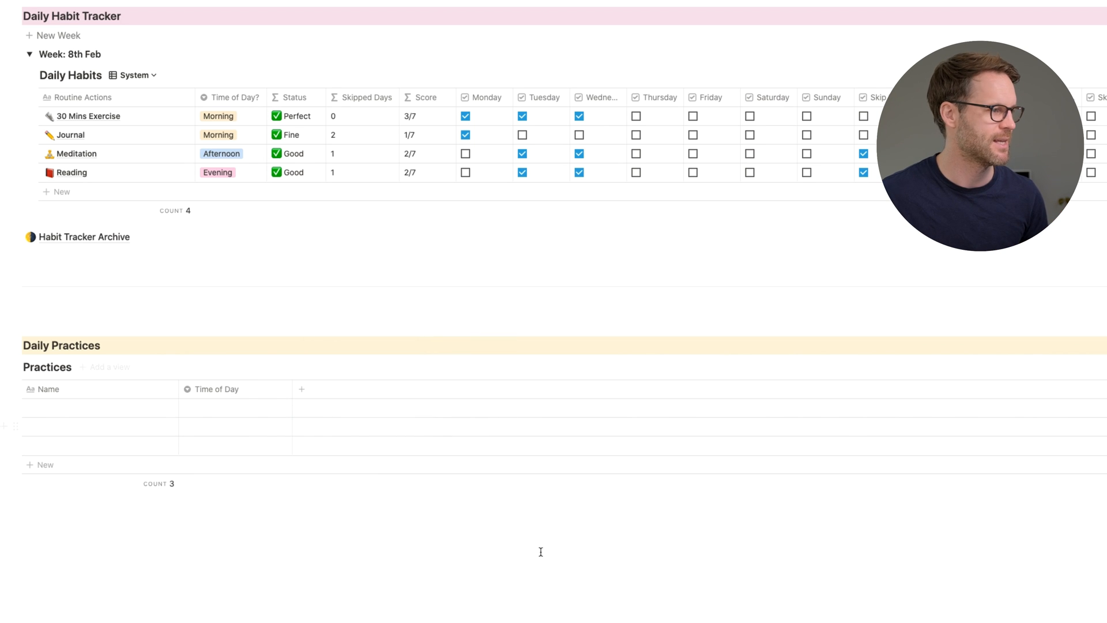
# - Create the Time of Day options Morning, Afternoon and Evening, and clear them from the rows
pyautogui.click(232, 411)
pyautogui.write('Morning')
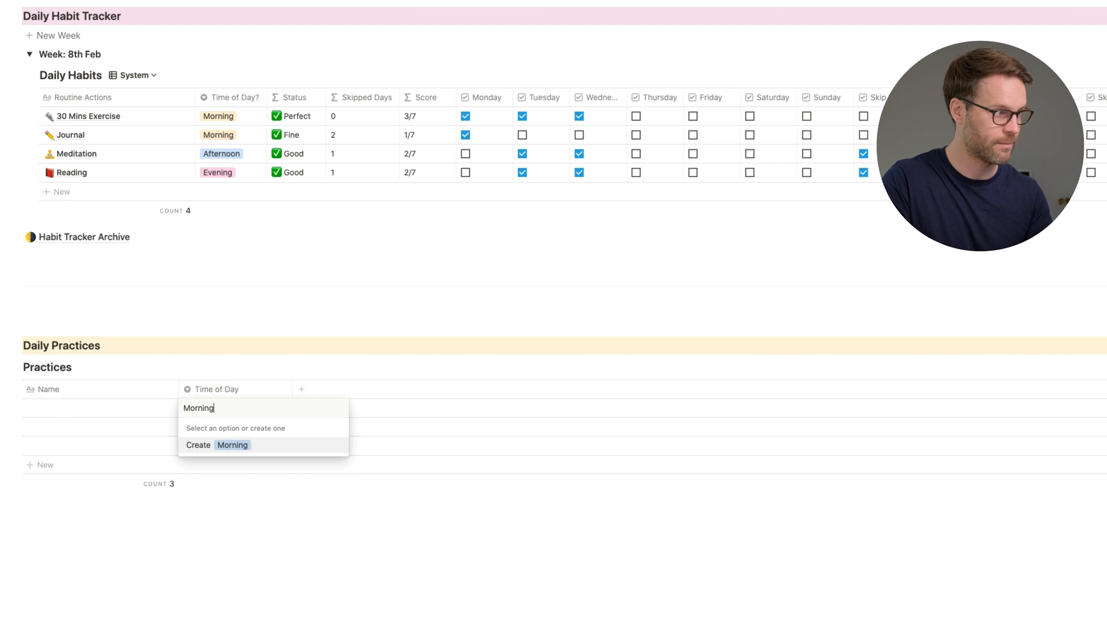
pyautogui.press('Return')
pyautogui.click(225, 425)
pyautogui.write('Afternoon')
pyautogui.press('Return')
pyautogui.click(248, 446)
pyautogui.write('Evening')
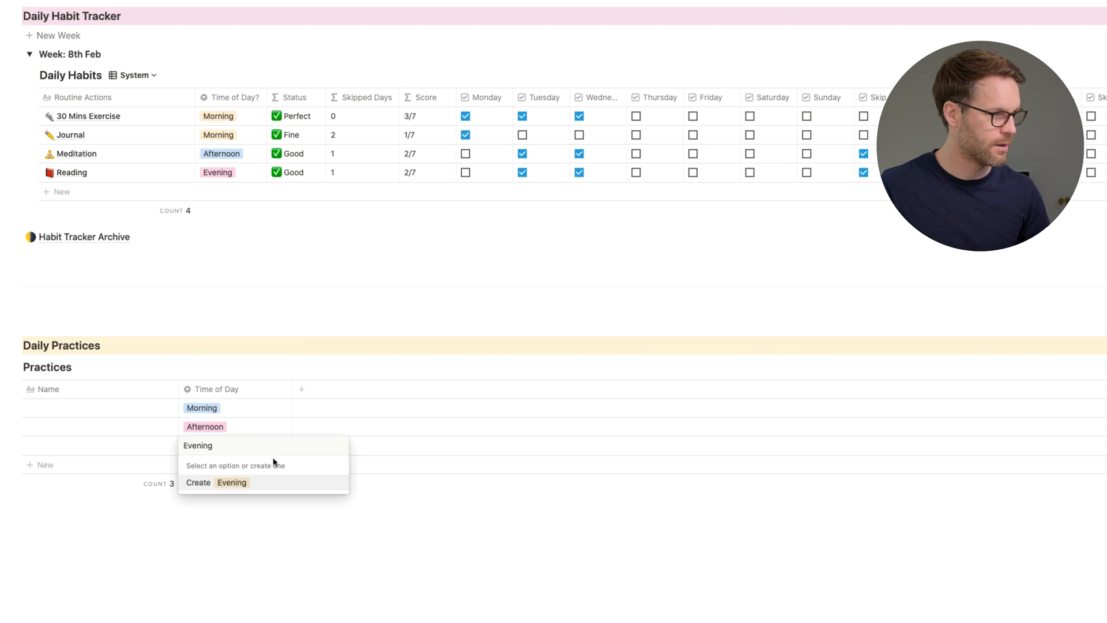
pyautogui.press('Return')
pyautogui.click(246, 449)
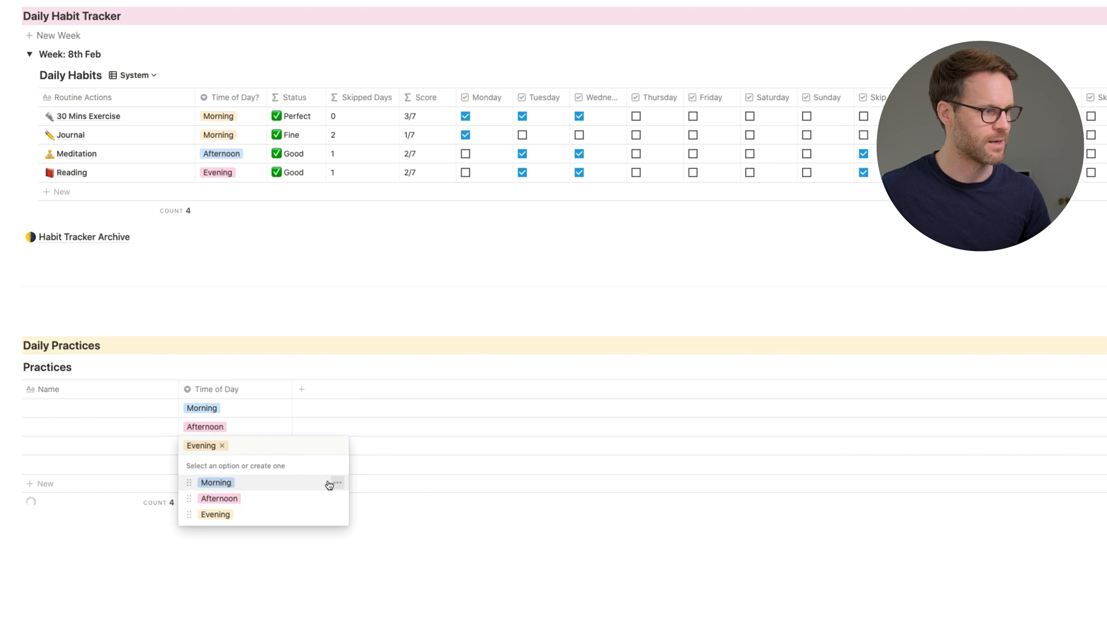
pyautogui.click(190, 408)
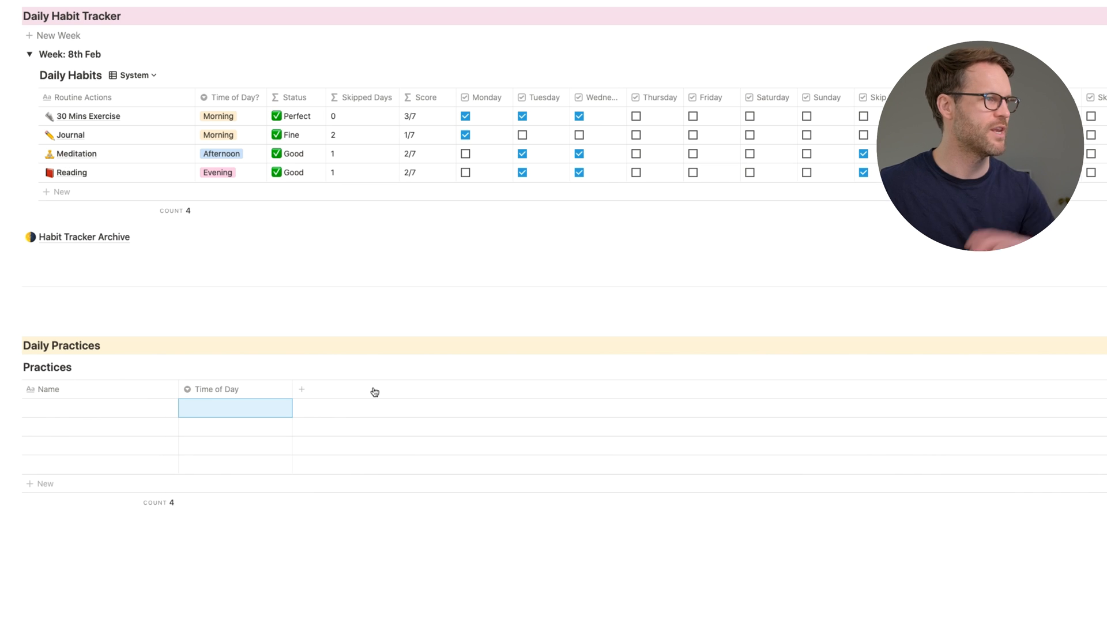
# - Add three text properties to the Practices table, named "Status", "Skipped Days" and "Score"
pyautogui.click(313, 395)
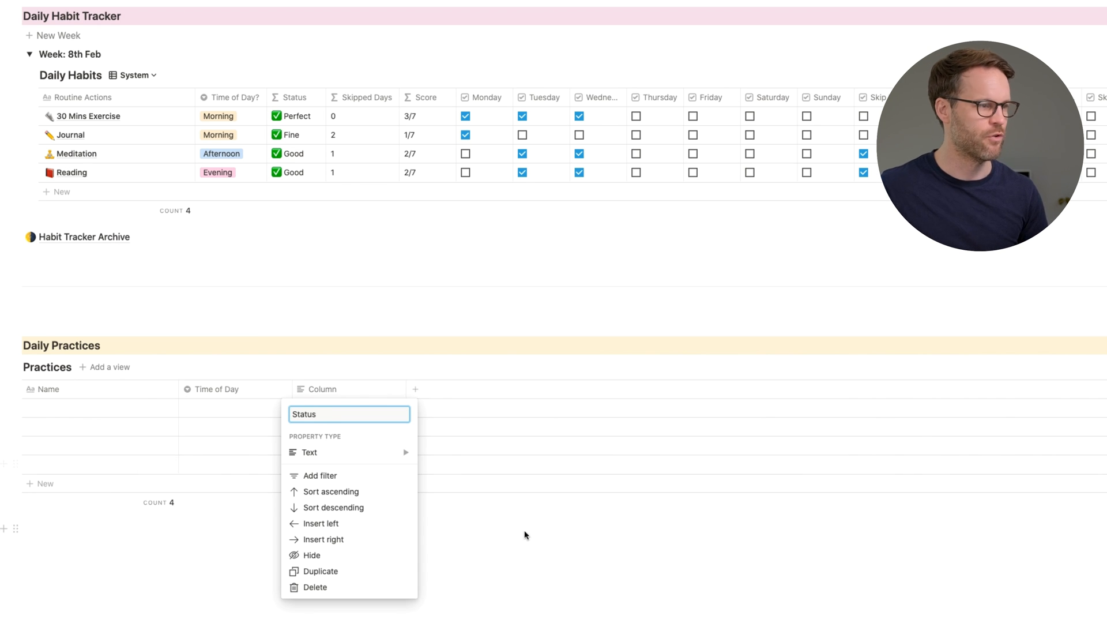
pyautogui.write('Status')
pyautogui.press('Return')
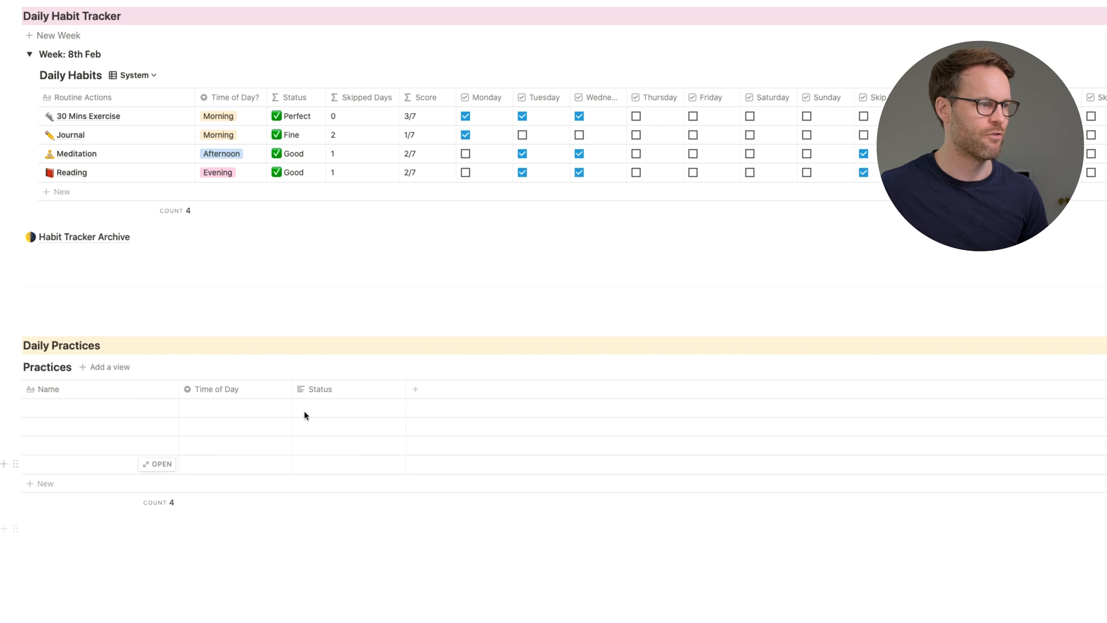
pyautogui.click(414, 391)
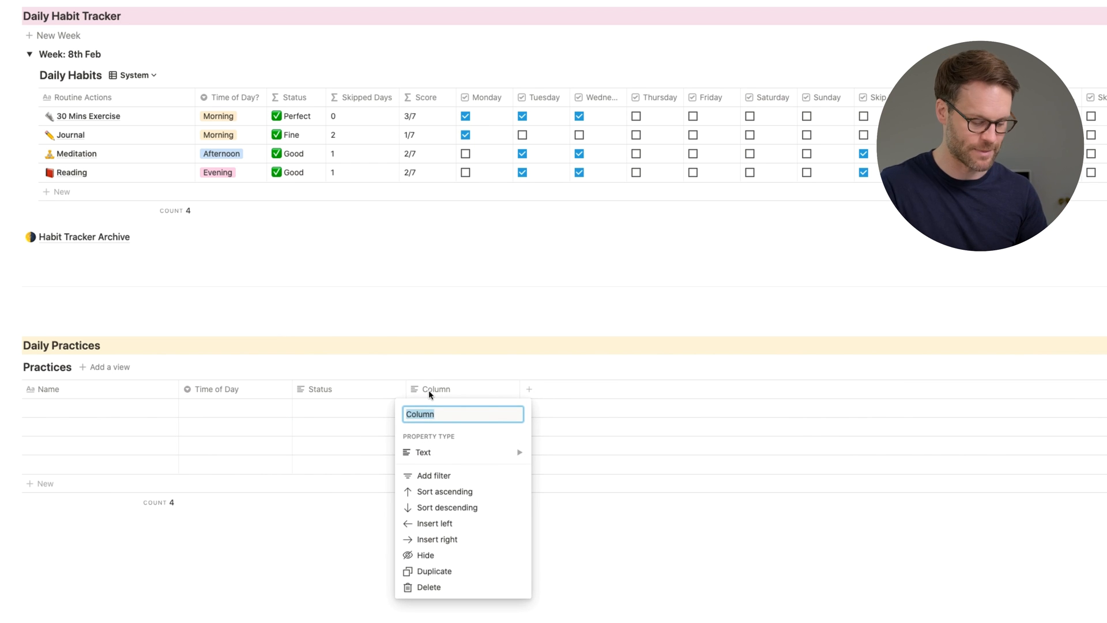
pyautogui.write('Skipped Days')
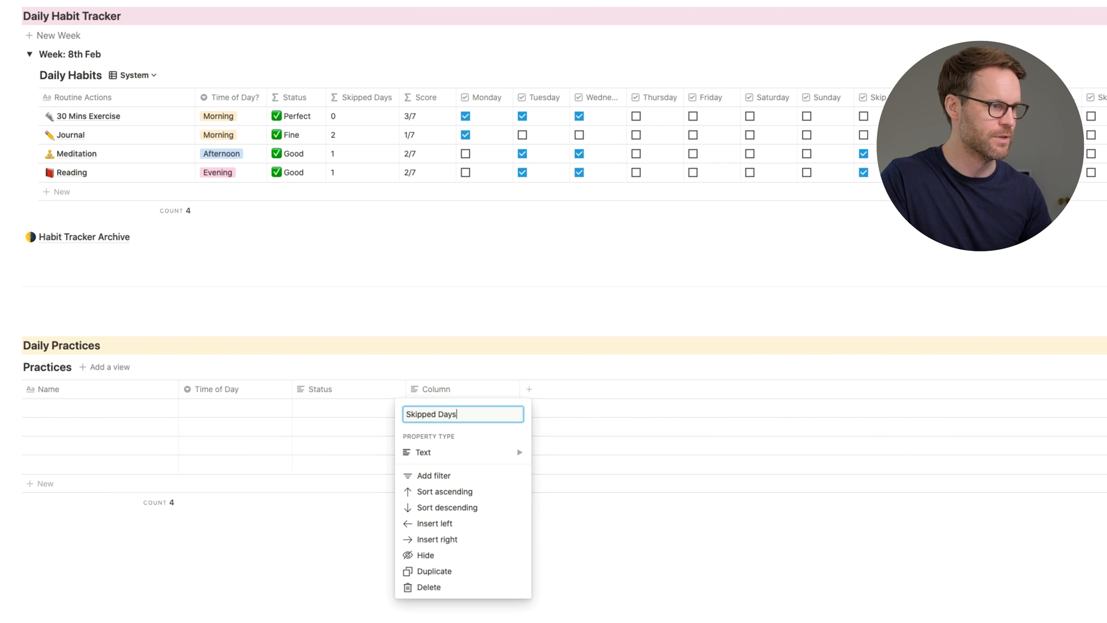
pyautogui.press('Return')
pyautogui.click(529, 390)
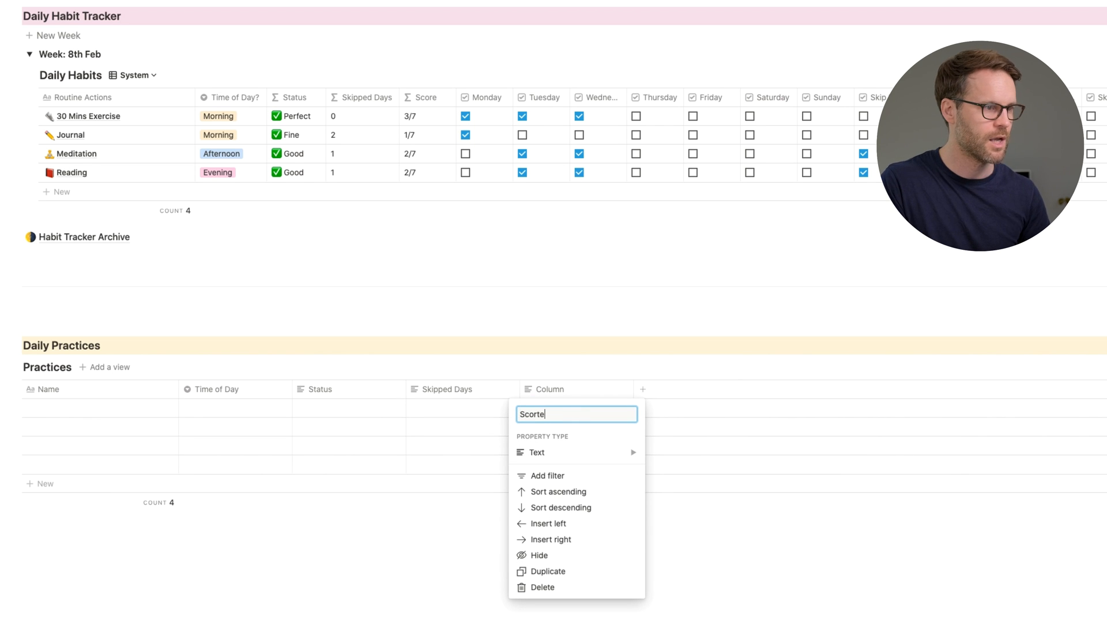
pyautogui.write('Score')
pyautogui.press('Return')
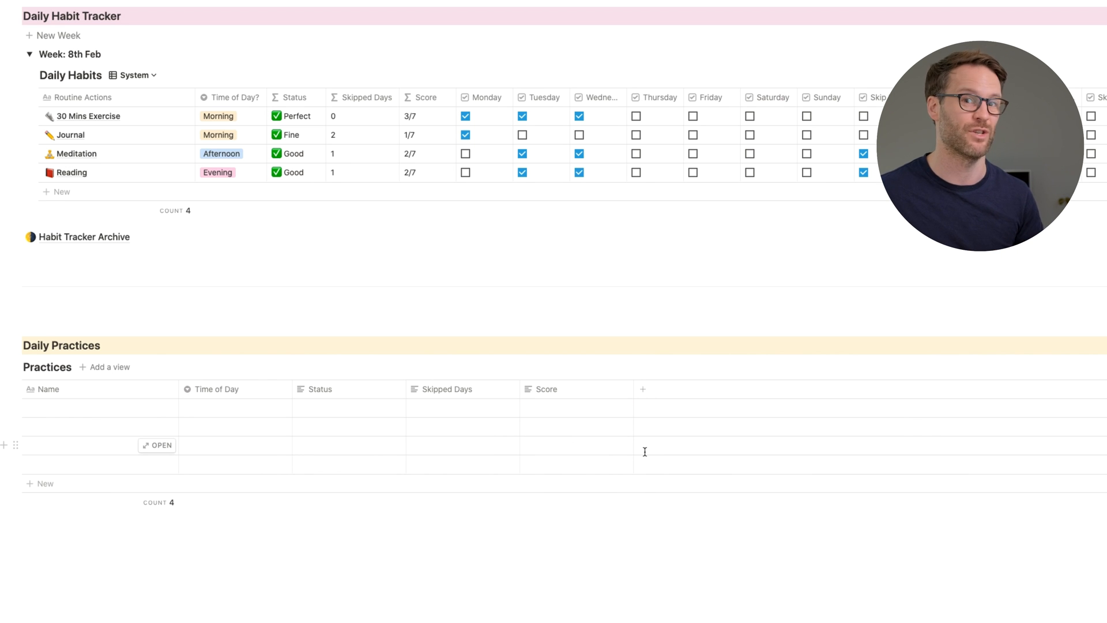
# - Rename the Practices table's Name property to "Practice"
pyautogui.click(49, 389)
pyautogui.write('Practice')
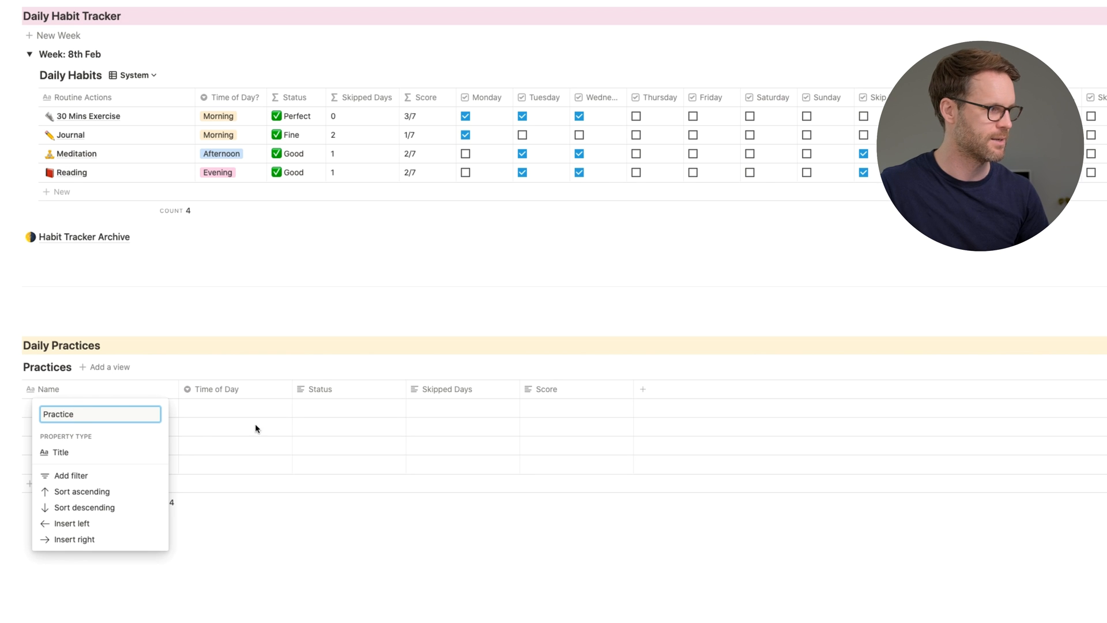
pyautogui.click(256, 428)
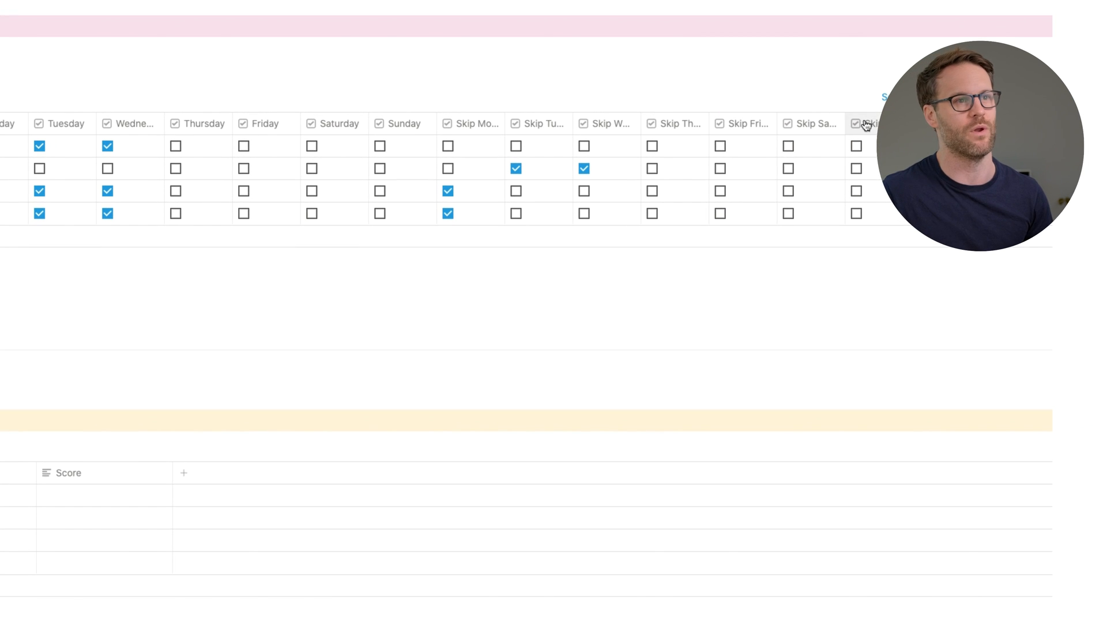
# - Rename the Practices table's Score property to "Monday" and change its type to Checkbox
pyautogui.hscroll(1, 824, 141)
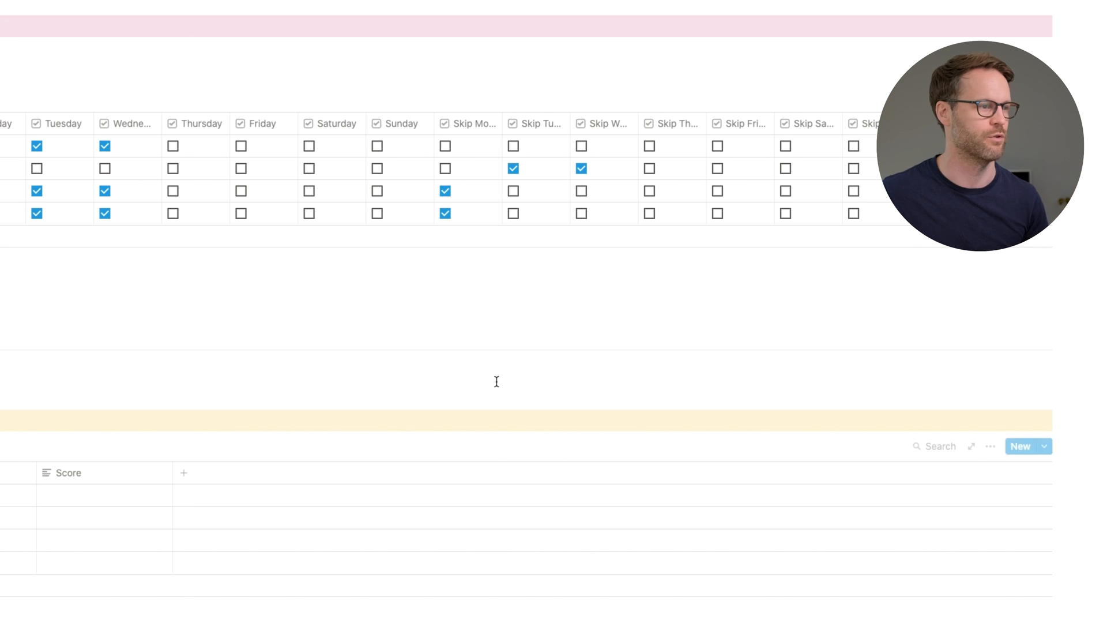
pyautogui.click(110, 479)
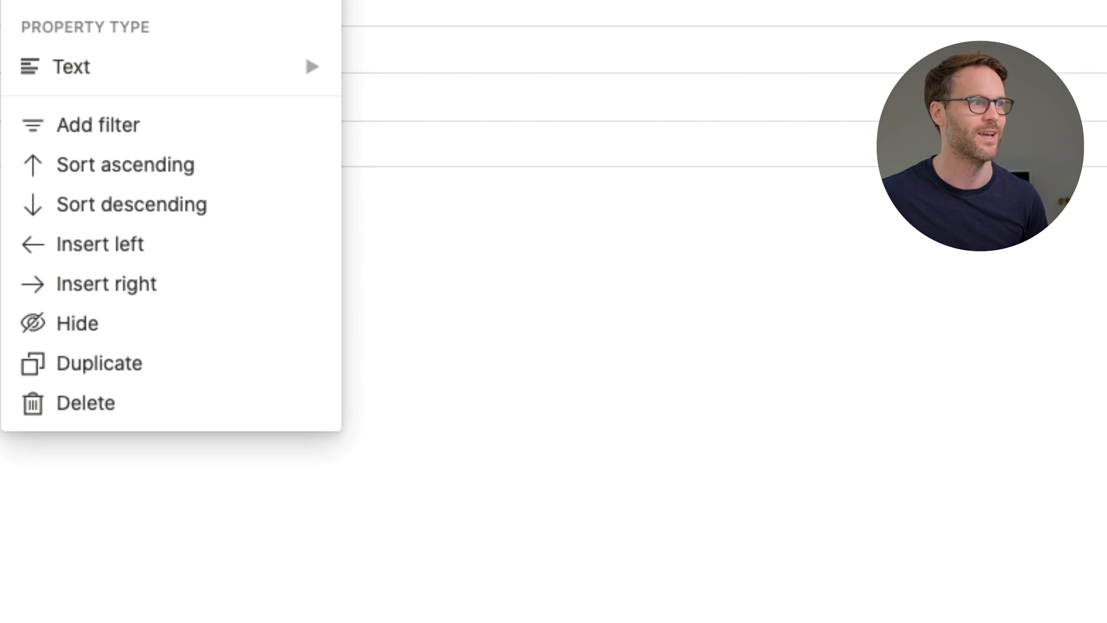
pyautogui.moveTo(176, 77)
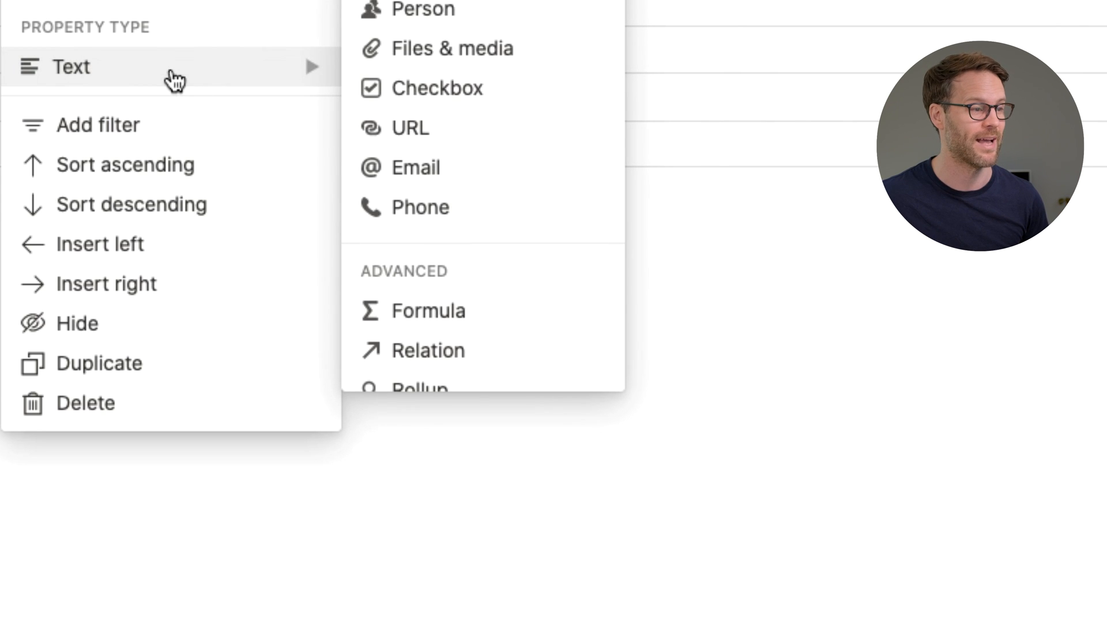
pyautogui.click(441, 102)
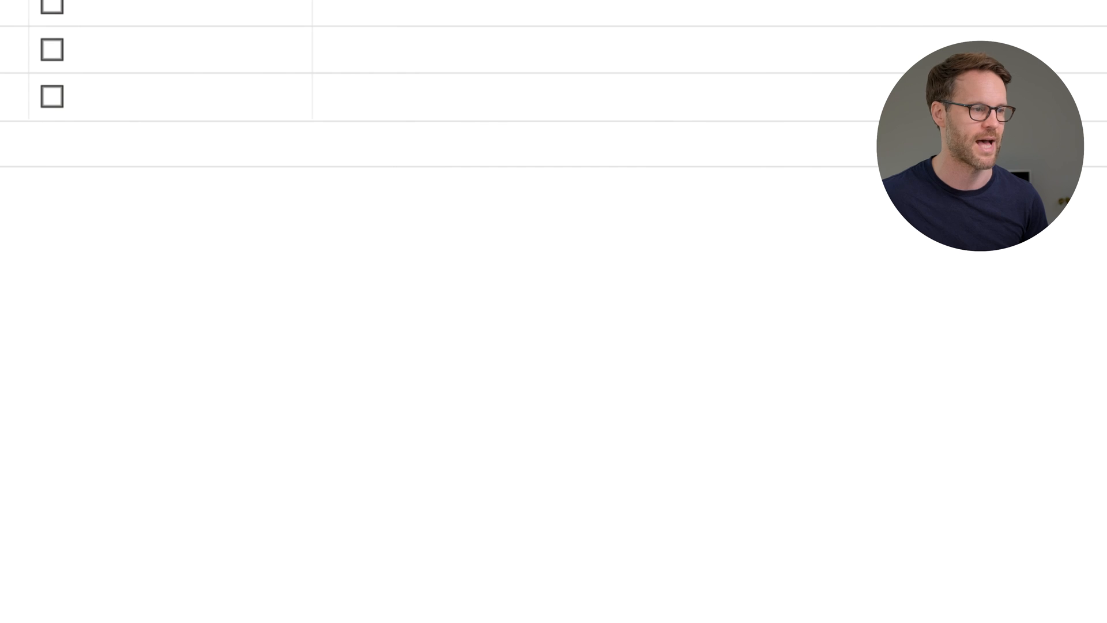
# - Name the new checkbox property beside Monday "Tuesday"
pyautogui.click(200, 261)
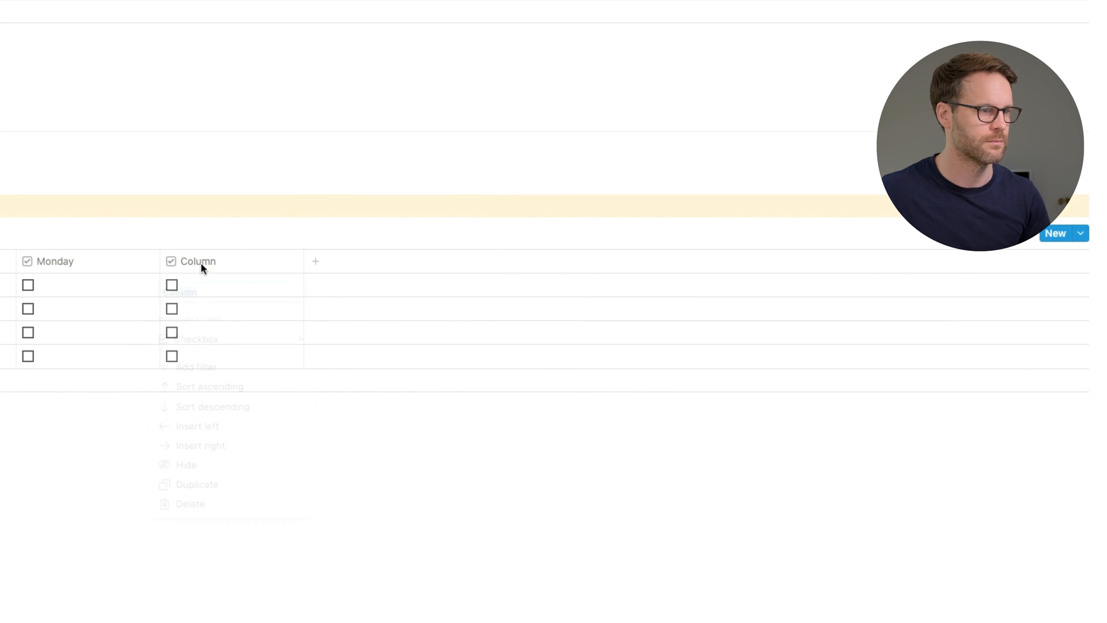
pyautogui.write('Tuesday')
pyautogui.click(427, 307)
# - Duplicate the Tuesday checkbox property for the remaining weekdays, naming the copies Wednesday, Thursday, Friday, Saturday and Sunday
pyautogui.click(250, 263)
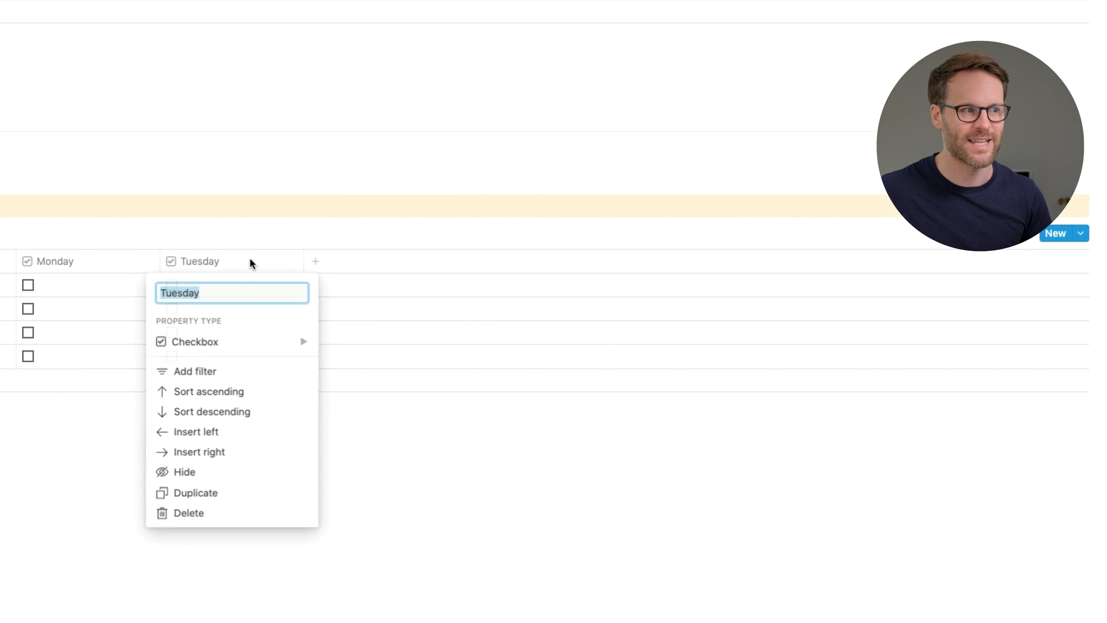
pyautogui.click(209, 492)
pyautogui.click(359, 261)
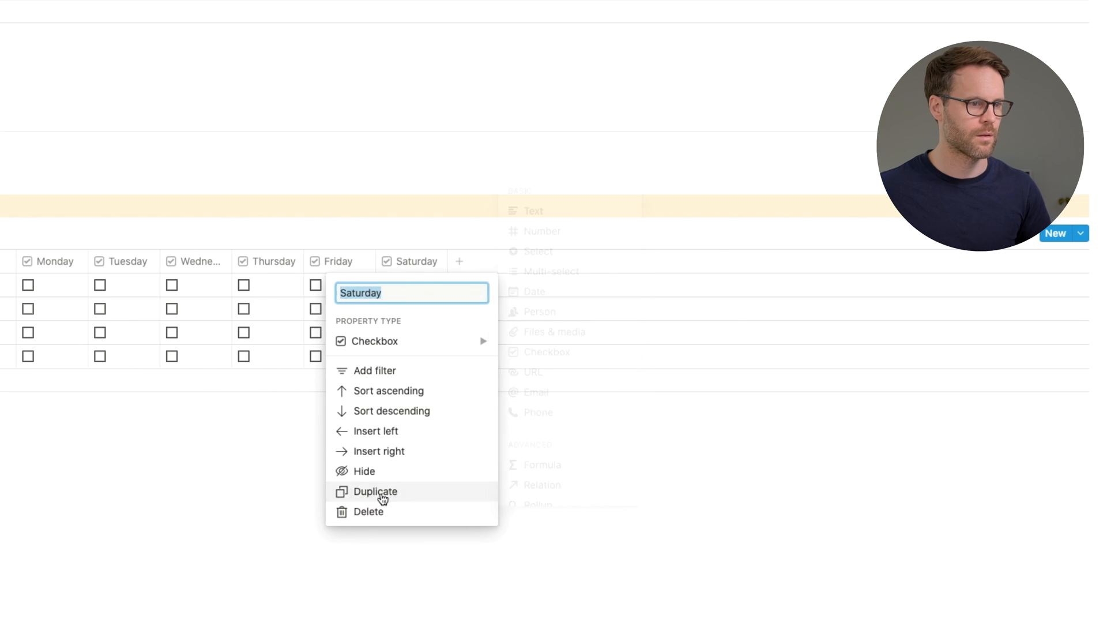
pyautogui.click(379, 494)
pyautogui.click(511, 261)
pyautogui.write('Sunday')
pyautogui.click(621, 285)
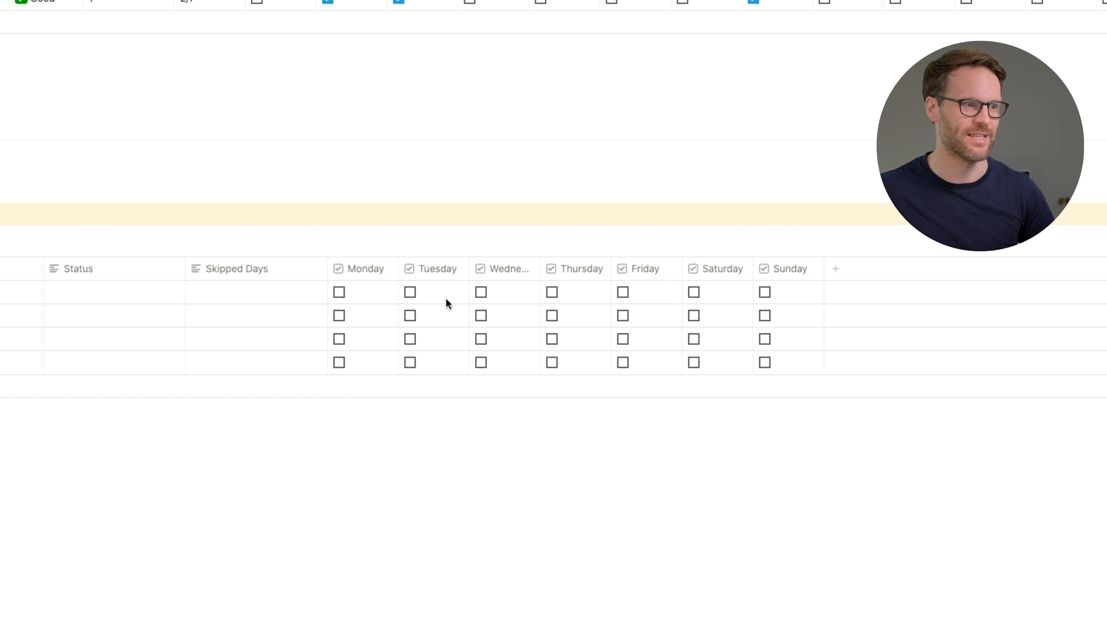
# - Duplicate each weekday checkbox property in the Practices table, naming the copies Skip Monday through Skip Sunday
pyautogui.click(353, 269)
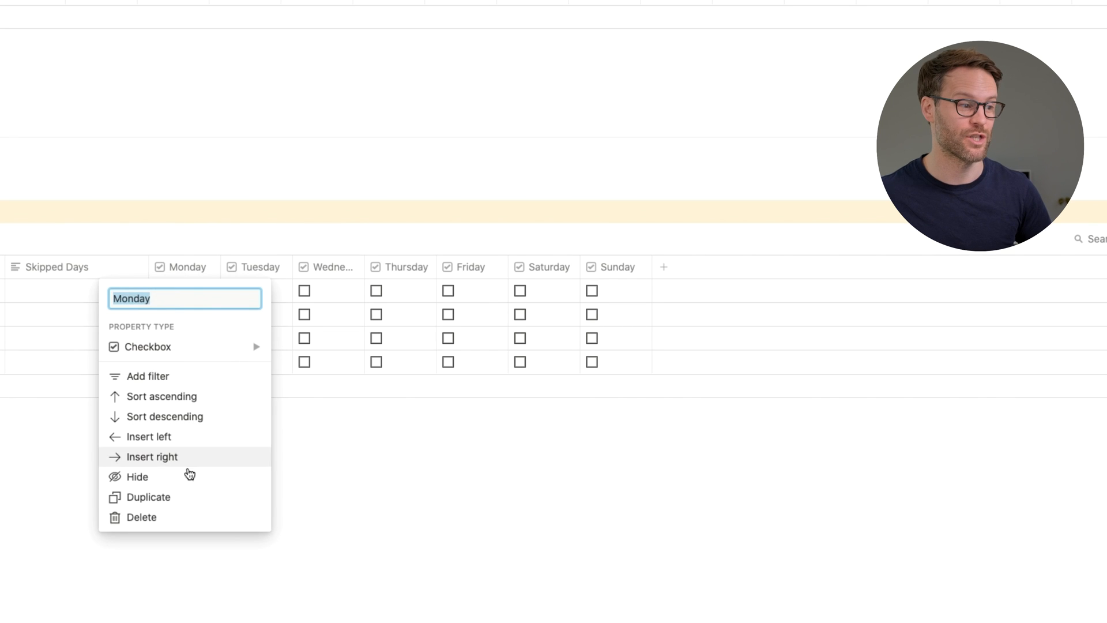
pyautogui.click(178, 498)
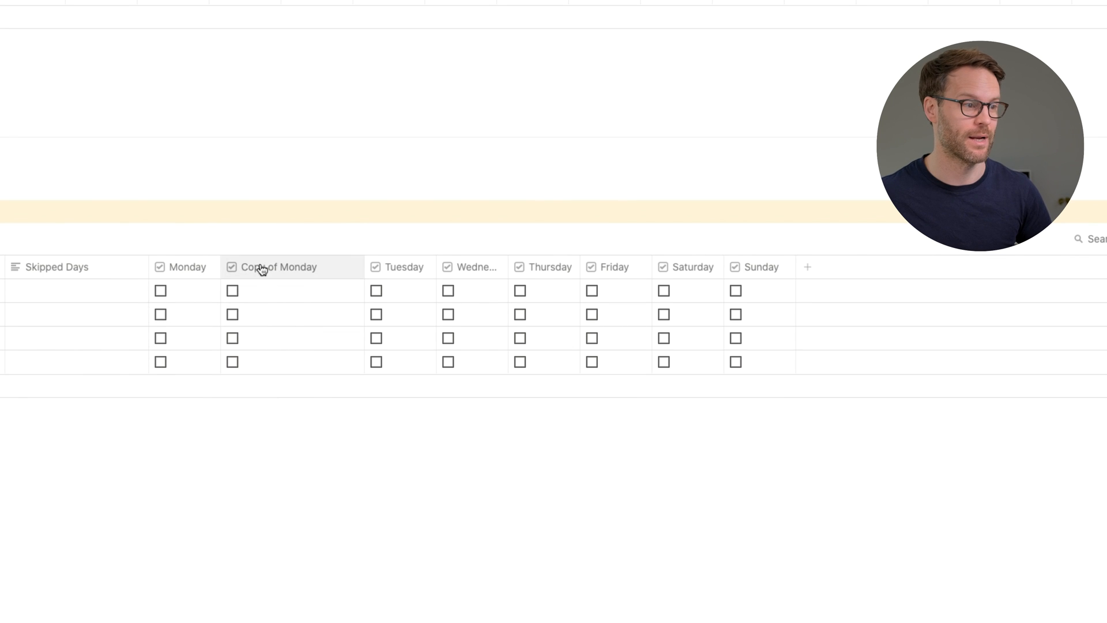
pyautogui.click(407, 269)
pyautogui.click(358, 497)
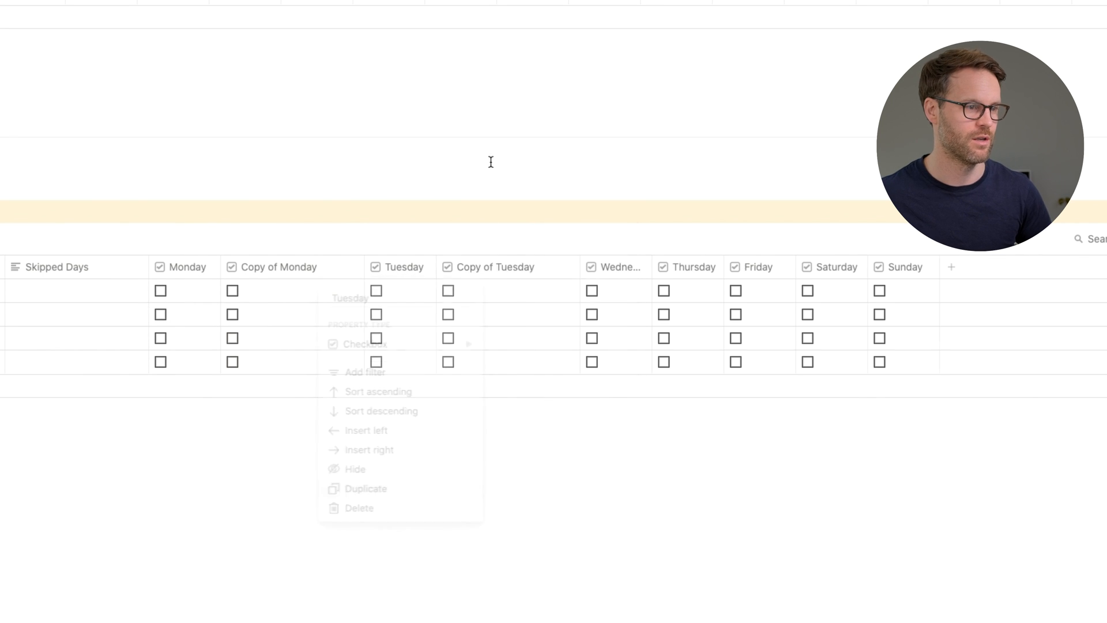
pyautogui.click(613, 267)
pyautogui.click(573, 496)
pyautogui.click(836, 266)
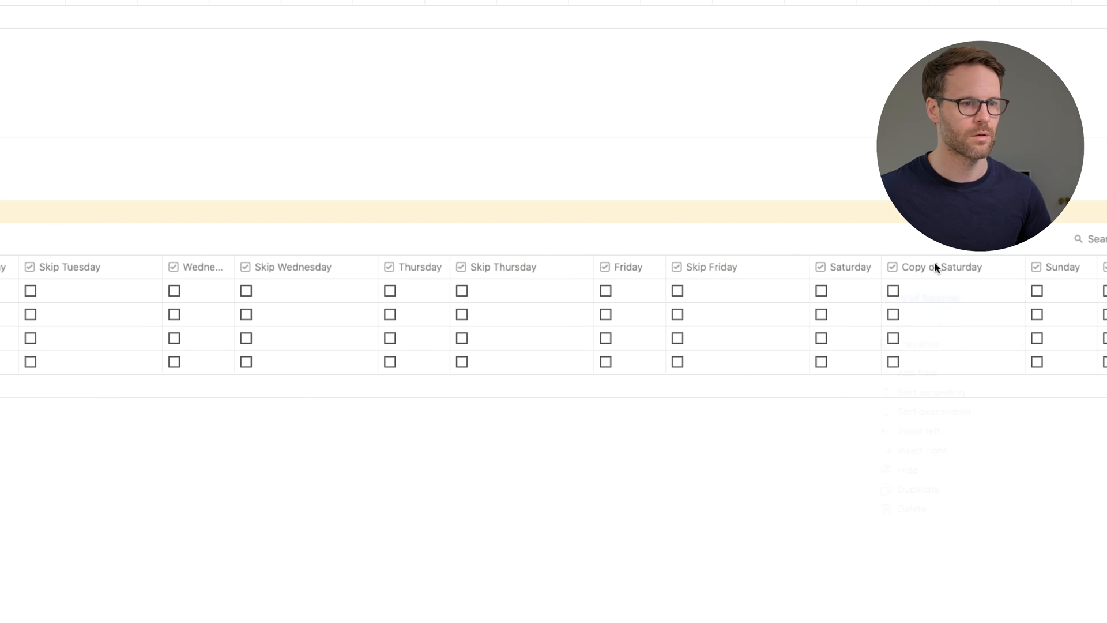
pyautogui.click(934, 261)
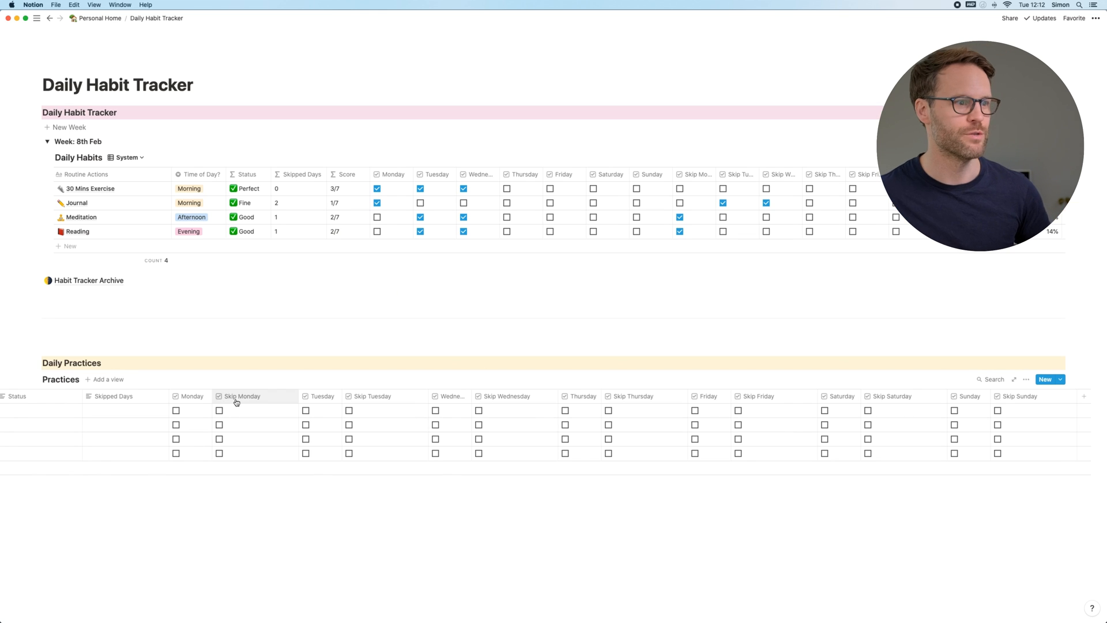
# - Move the Skip checkbox properties after Sunday in weekday order and narrow the wide columns of the Practices table
pyautogui.moveTo(236, 402); pyautogui.dragTo(968, 402)
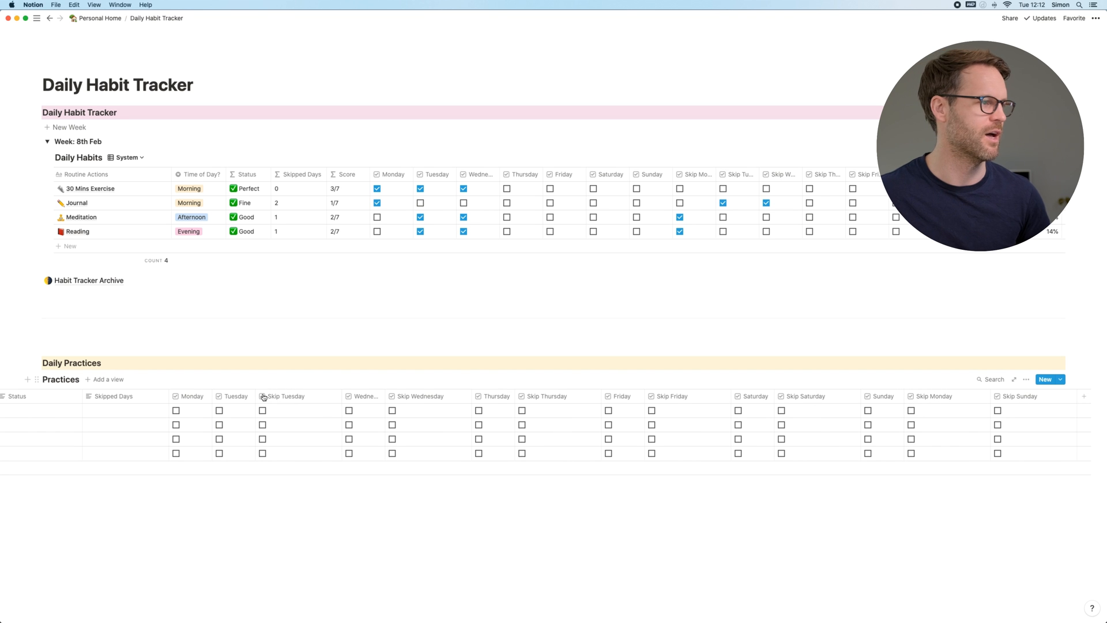
pyautogui.moveTo(270, 397); pyautogui.dragTo(922, 396)
pyautogui.moveTo(349, 396); pyautogui.dragTo(312, 396)
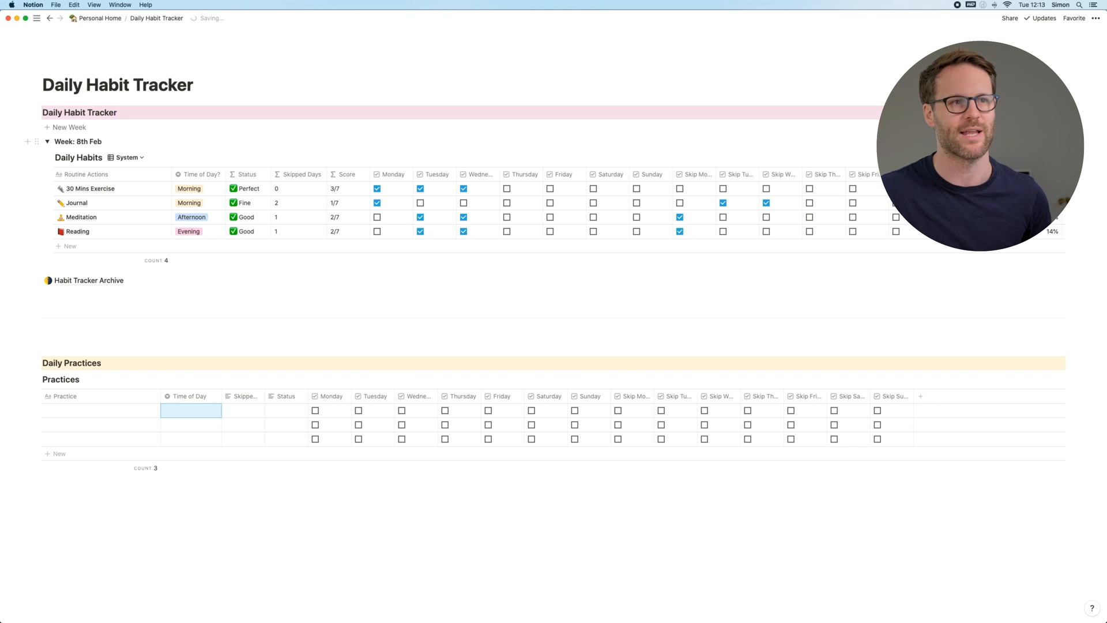
# - Examine the formula behind the % Progress property in the Daily Habits table
pyautogui.click(997, 174)
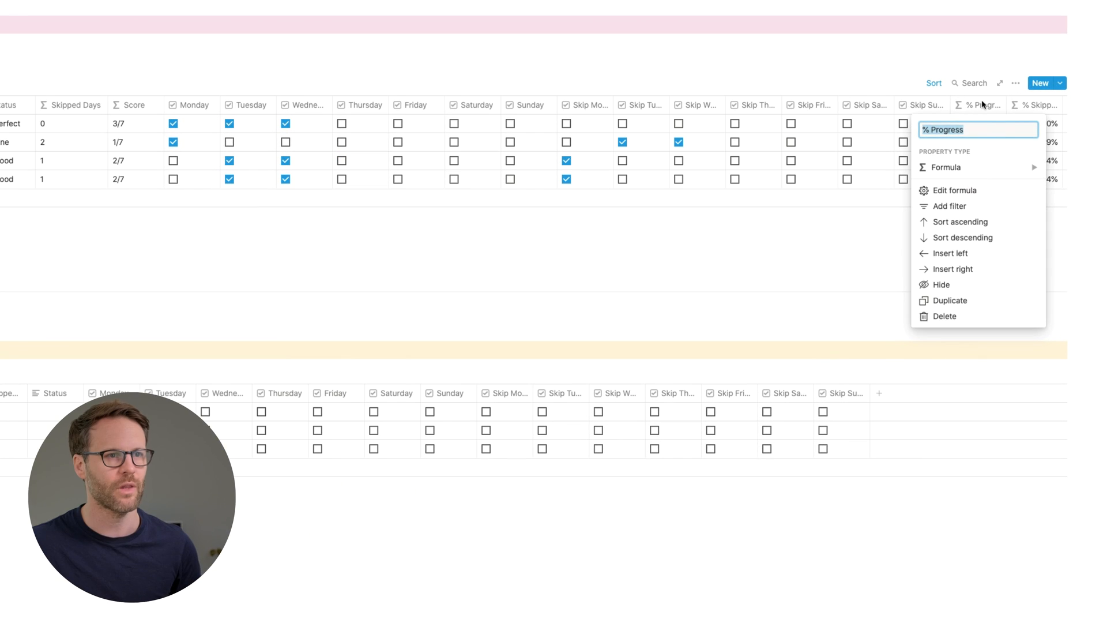
pyautogui.press('Escape')
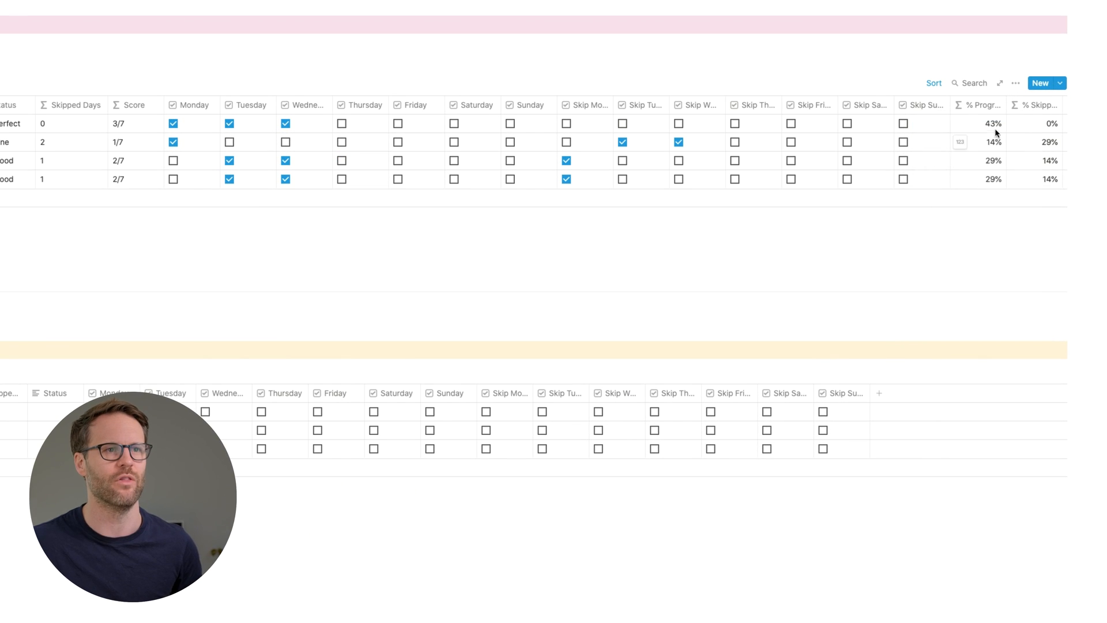
pyautogui.click(992, 127)
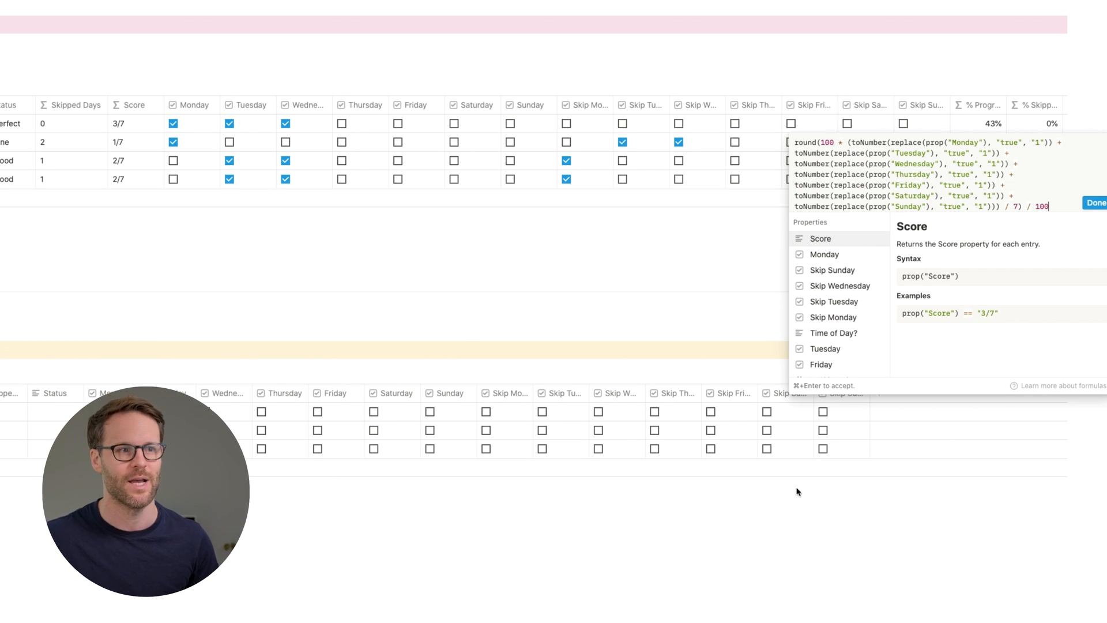
pyautogui.press('Escape')
# - Add a Formula property named "% Progress" after Skip Sunday in the Practices table
pyautogui.click(879, 393)
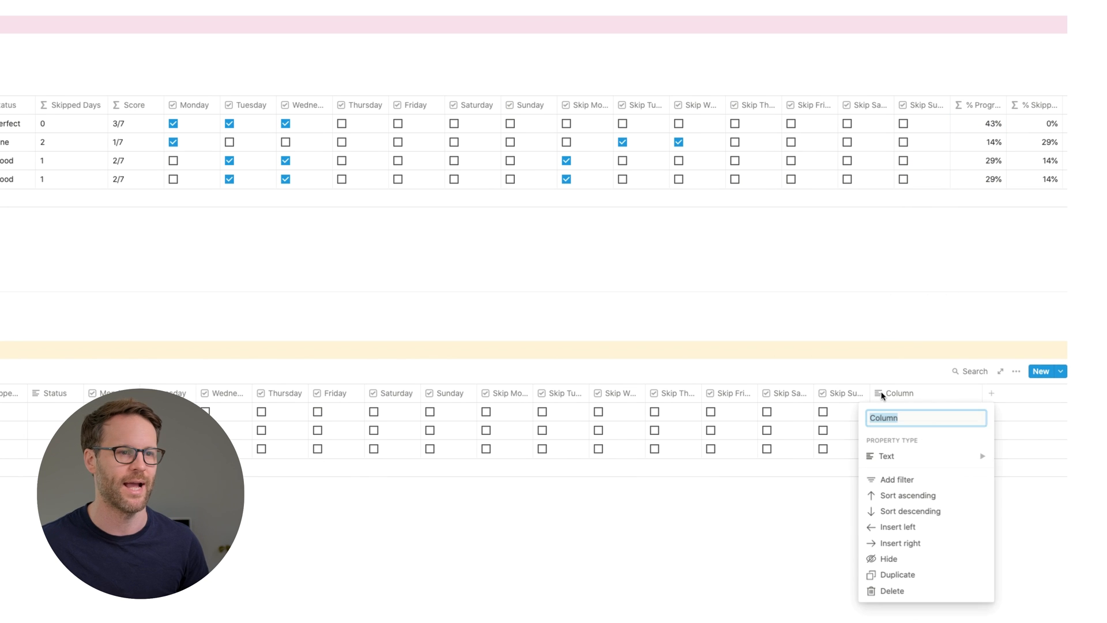
pyautogui.moveTo(930, 456)
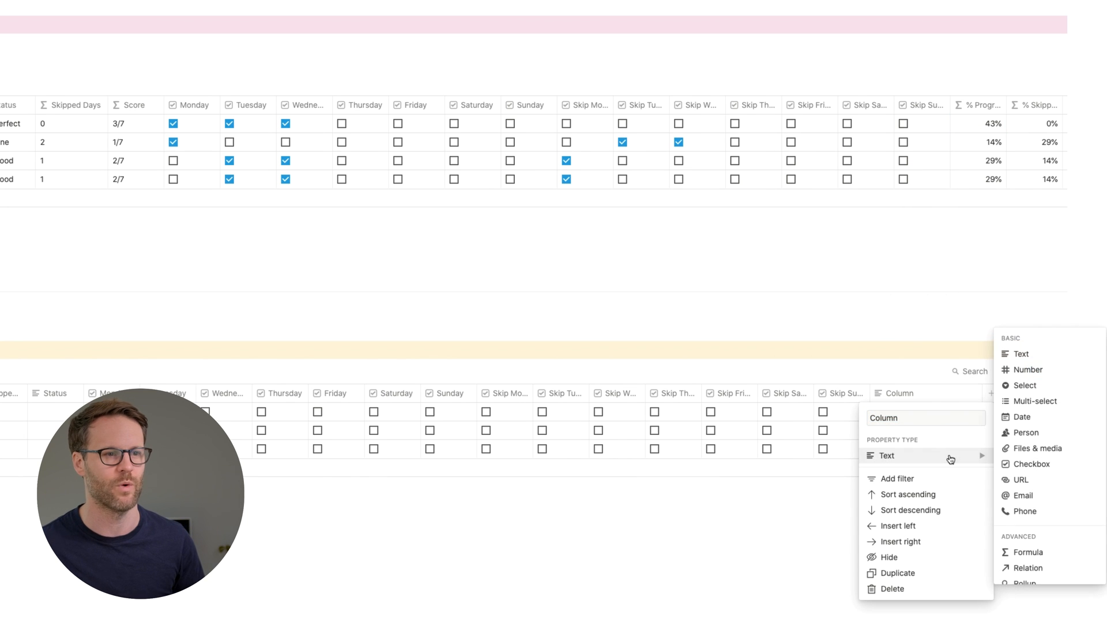
pyautogui.click(1030, 550)
pyautogui.click(904, 394)
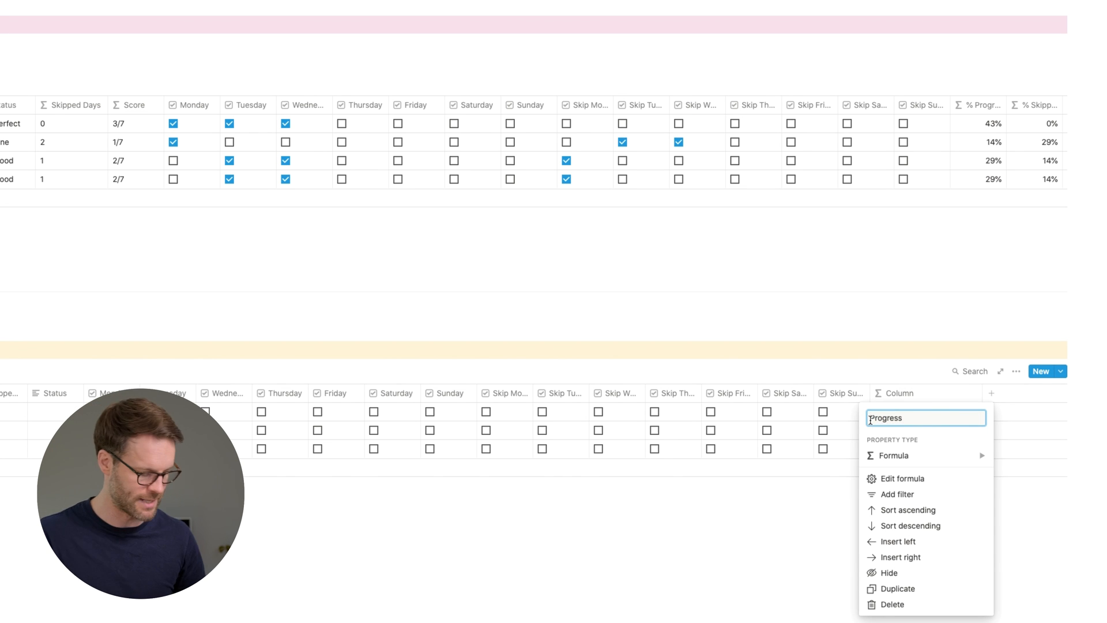
pyautogui.press('Return')
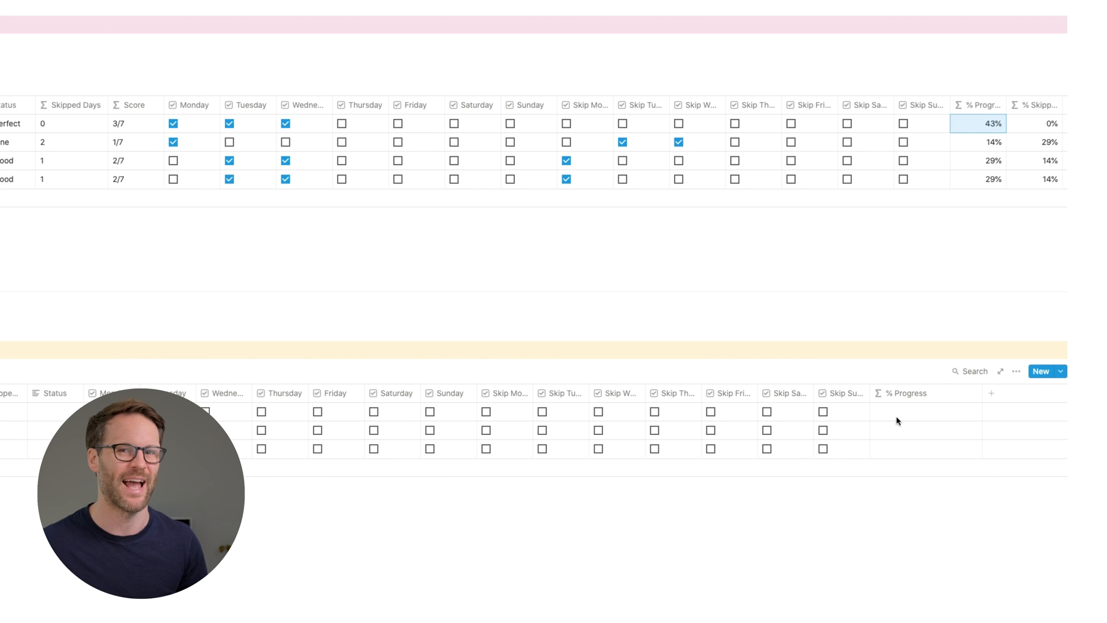
# - Start the % Progress formula with toNumber(replace(prop("Monday"), "True", "1"))
pyautogui.click(897, 420)
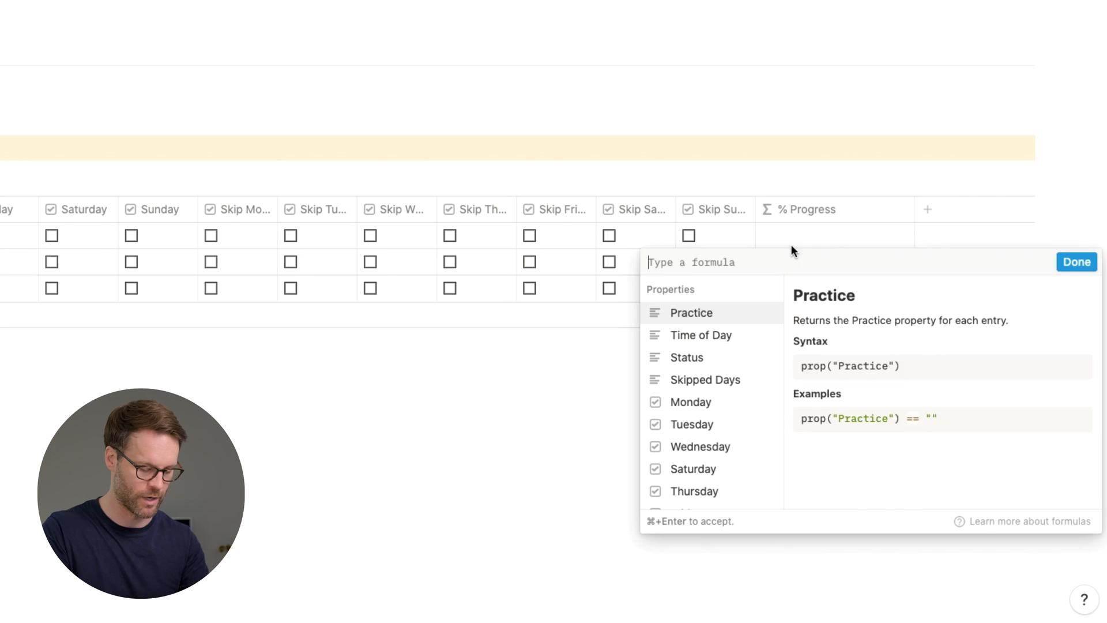
pyautogui.write('to')
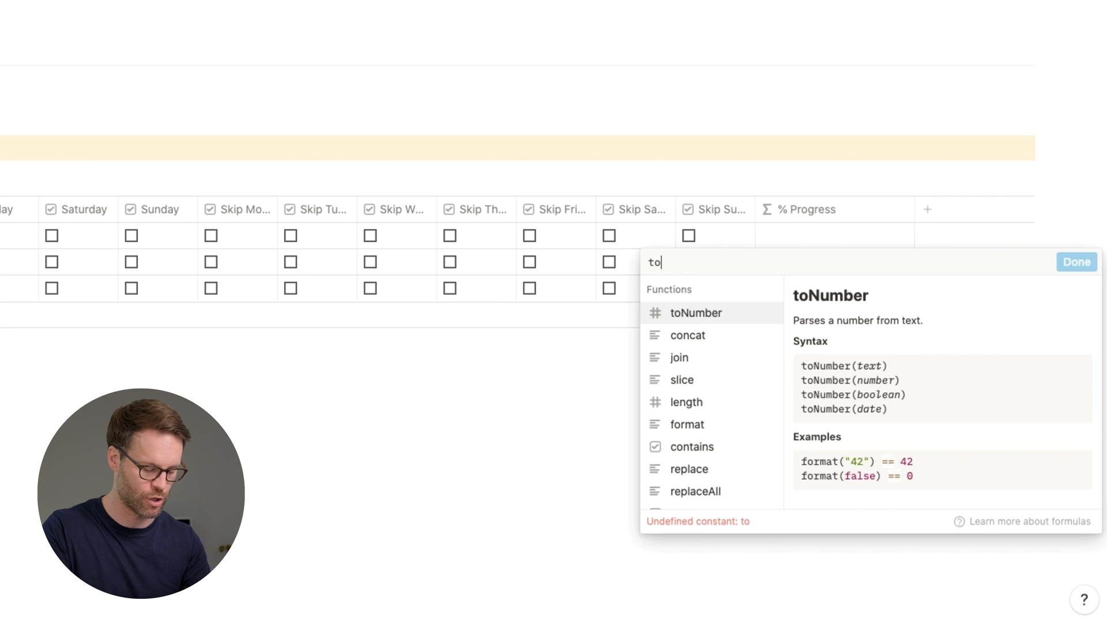
pyautogui.write('Number(')
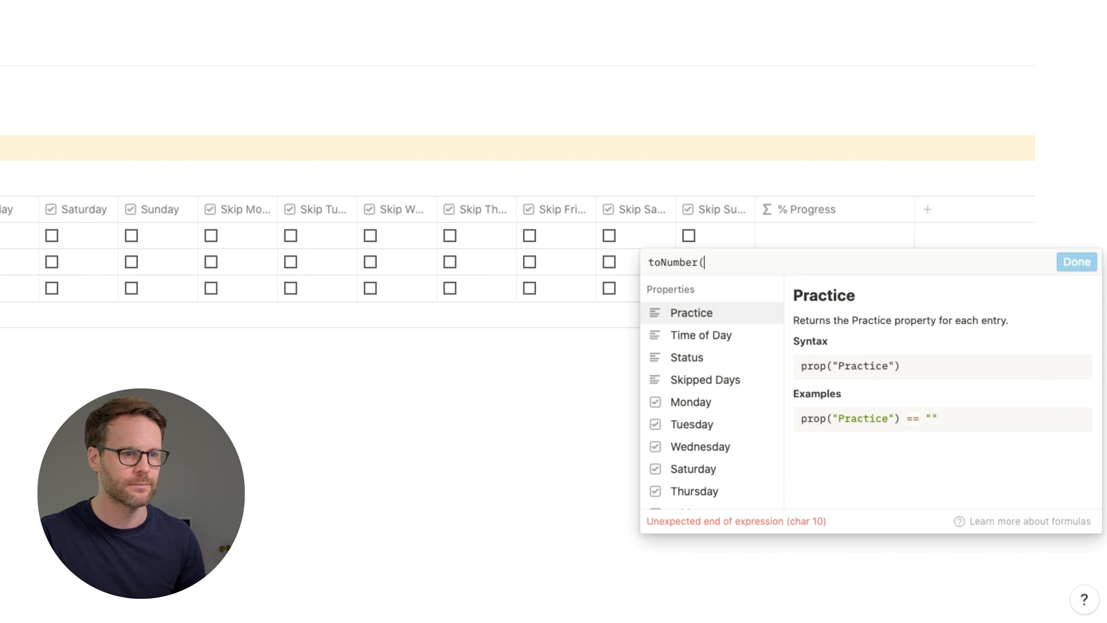
pyautogui.write('rep')
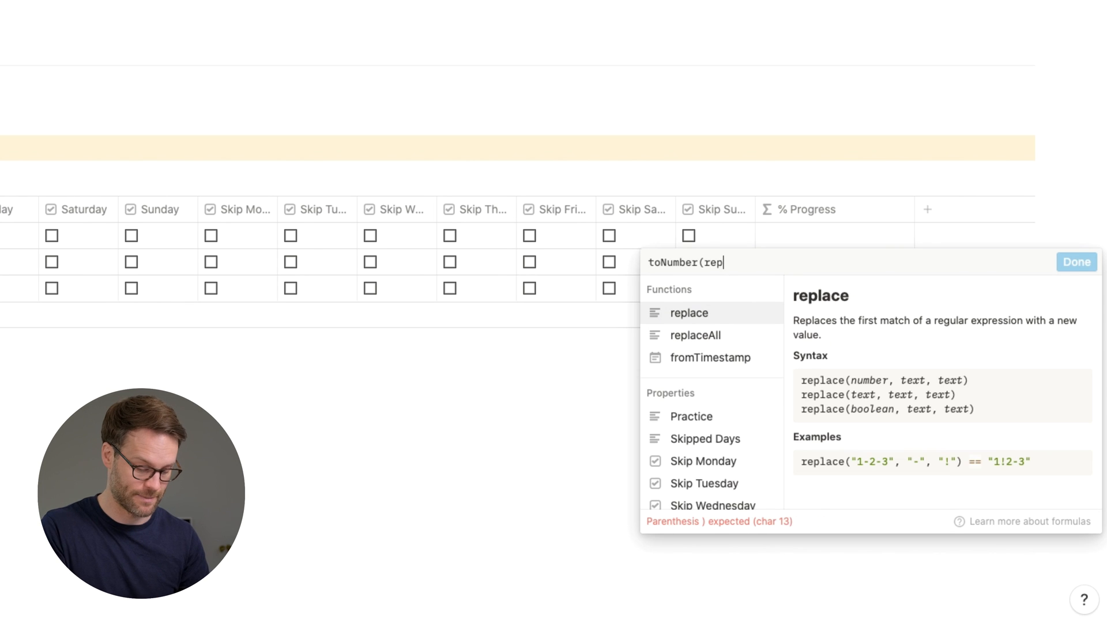
pyautogui.write('lace(')
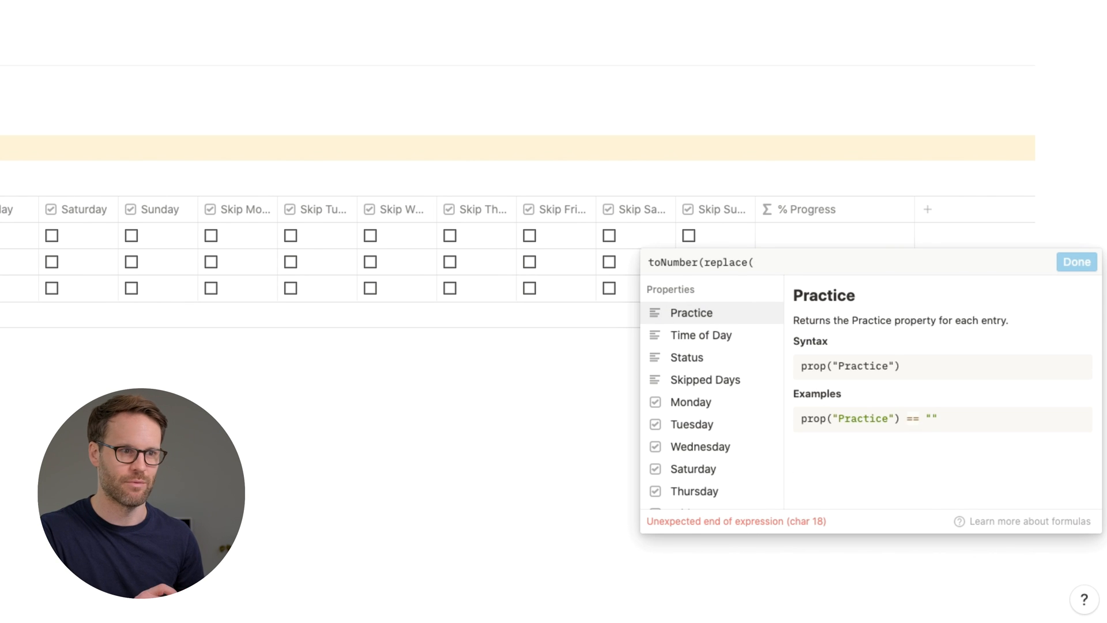
pyautogui.write('prop("Monday")')
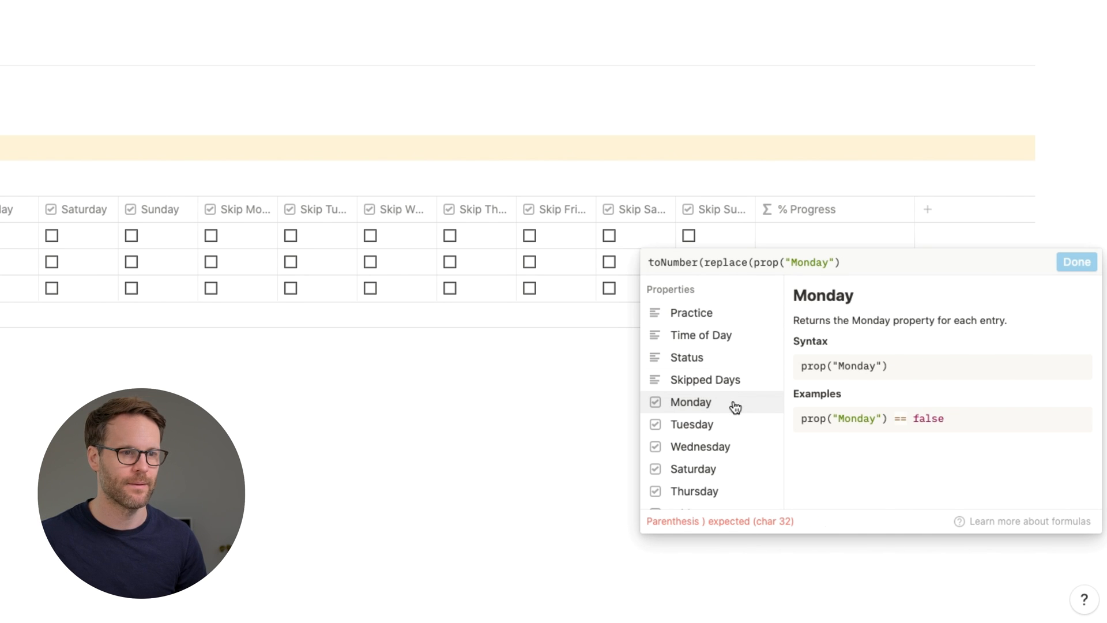
pyautogui.write(', "Tru')
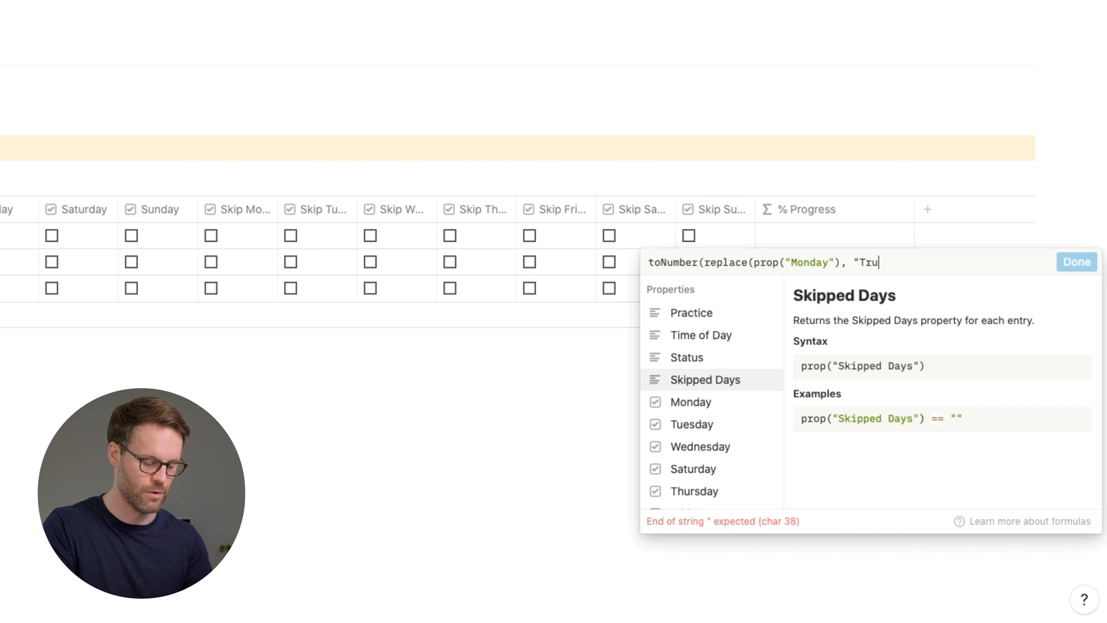
pyautogui.write('e", "')
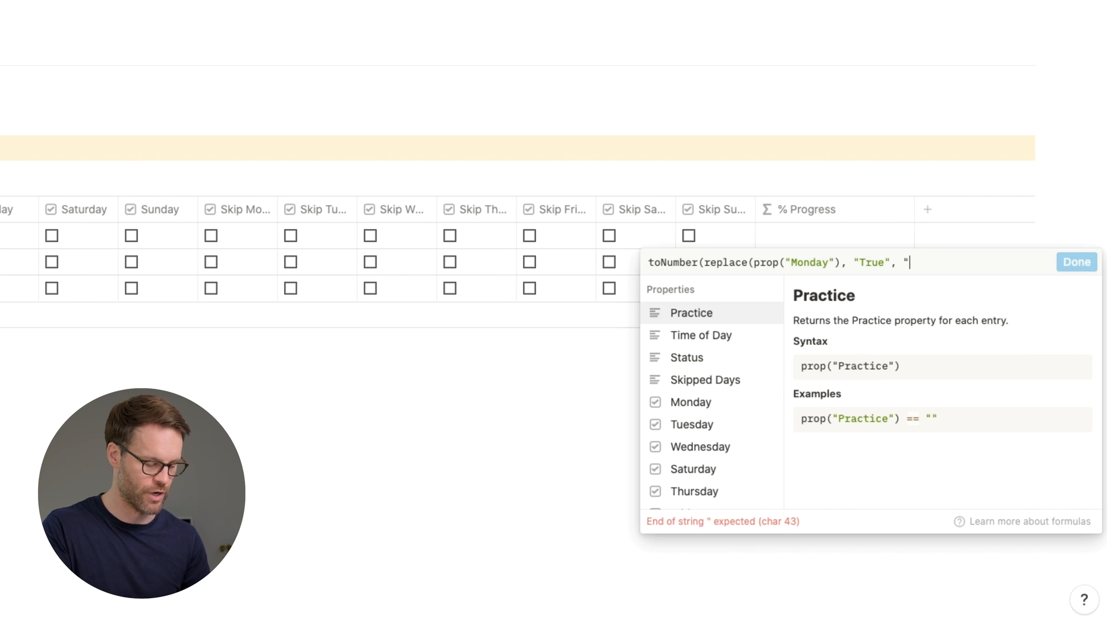
pyautogui.write('1')
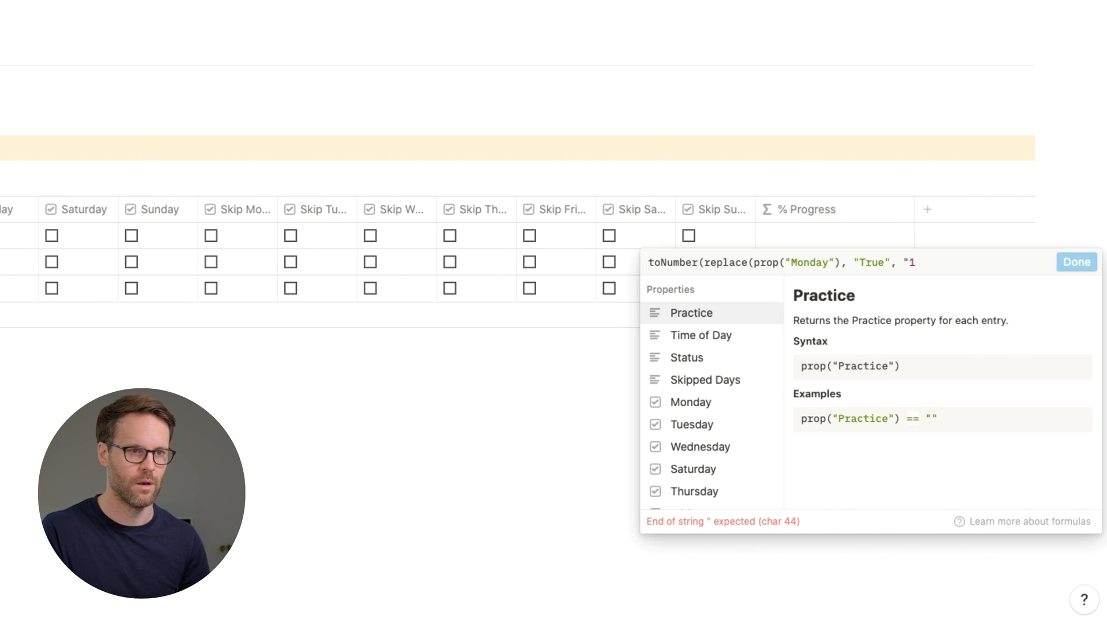
pyautogui.write('"))')
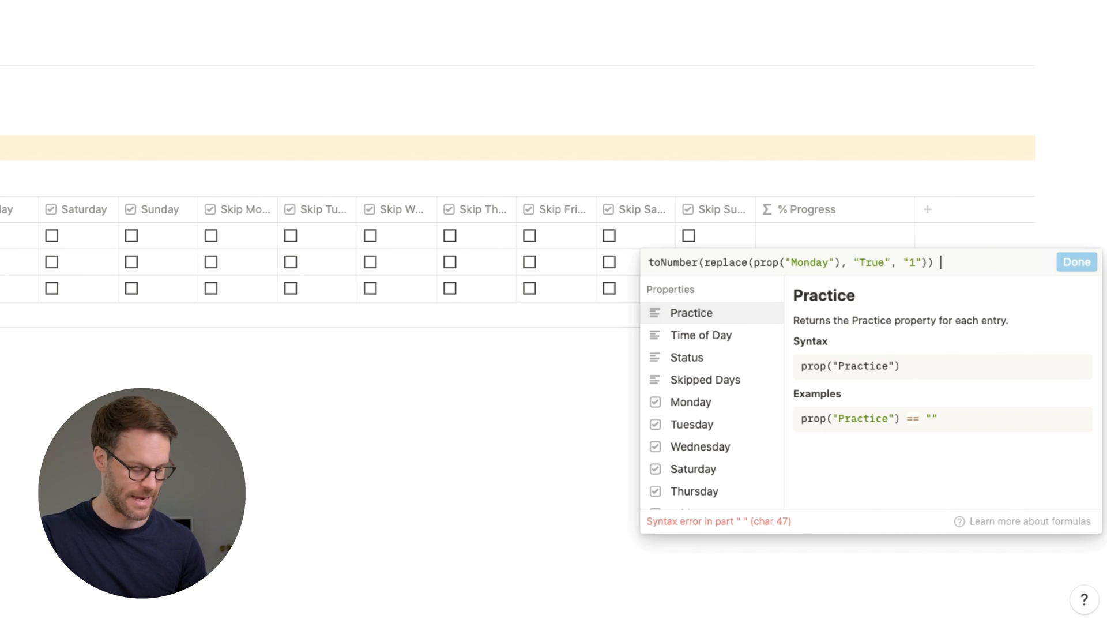
# - Add a copy of the Monday term to the formula with a plus sign, changing its property to Tuesday
pyautogui.write('+')
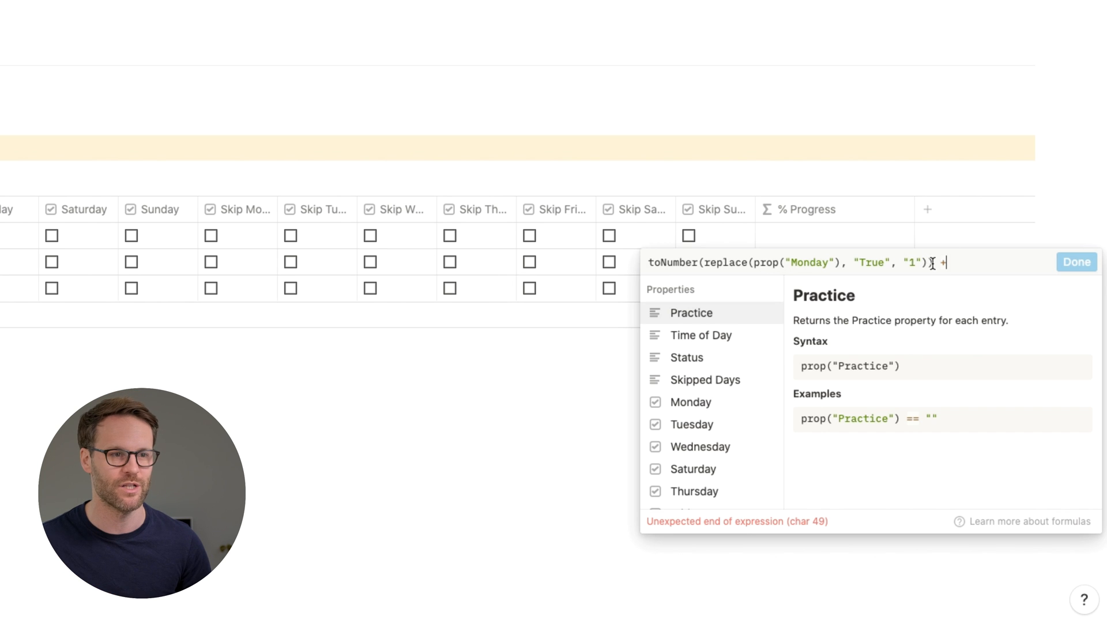
pyautogui.moveTo(888, 262); pyautogui.dragTo(646, 260)
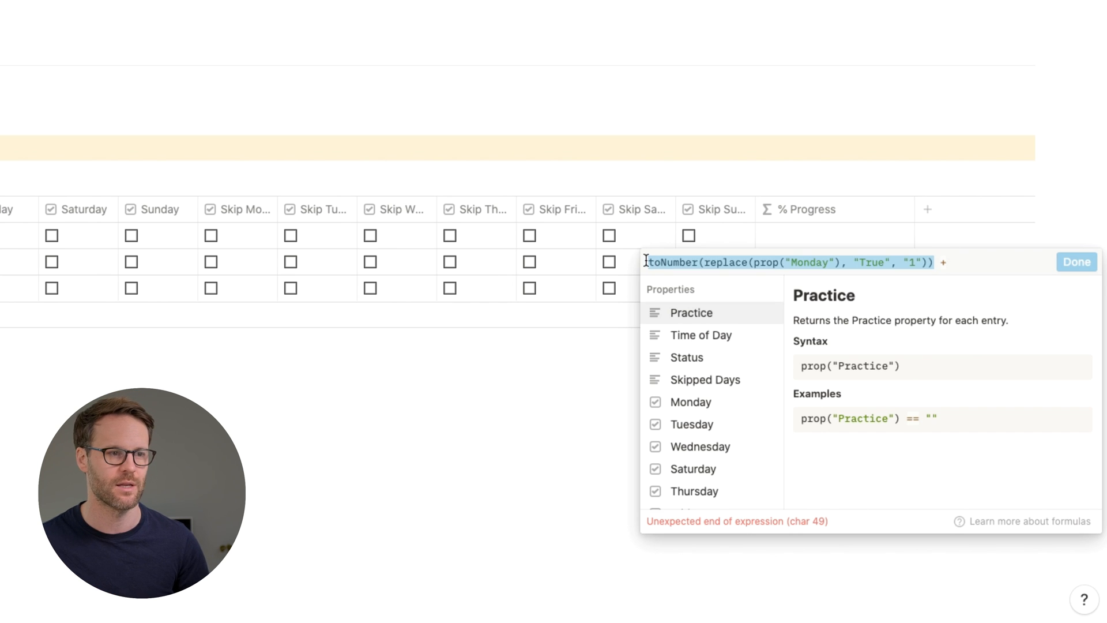
pyautogui.press('super+c')
pyautogui.press('End')
pyautogui.press('super+v')
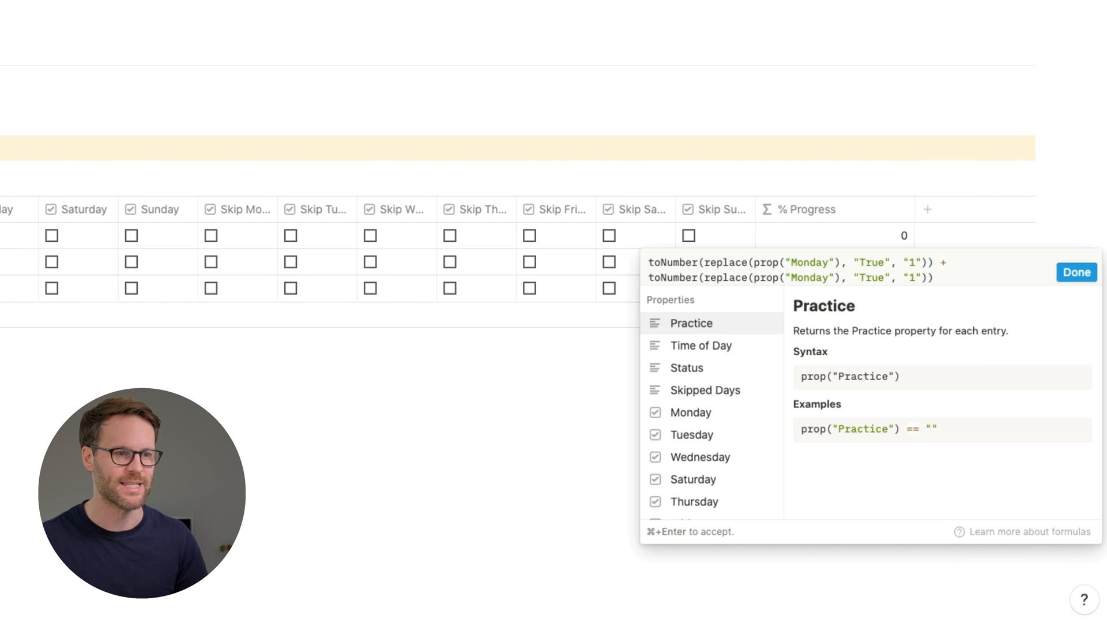
pyautogui.doubleClick(811, 276)
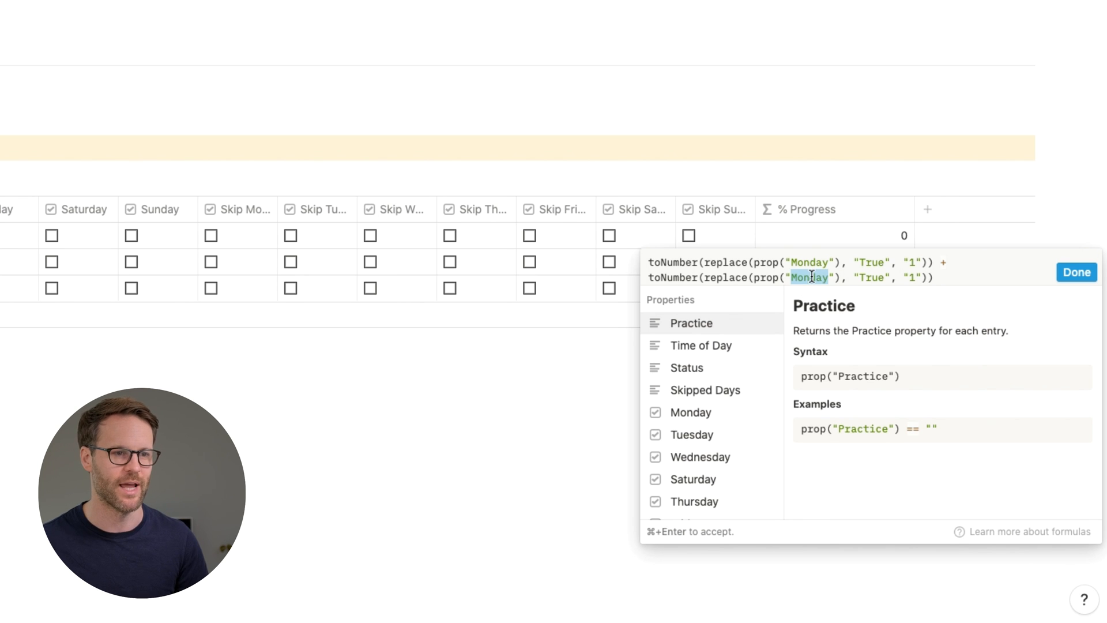
pyautogui.write('Tuesday')
pyautogui.click(966, 276)
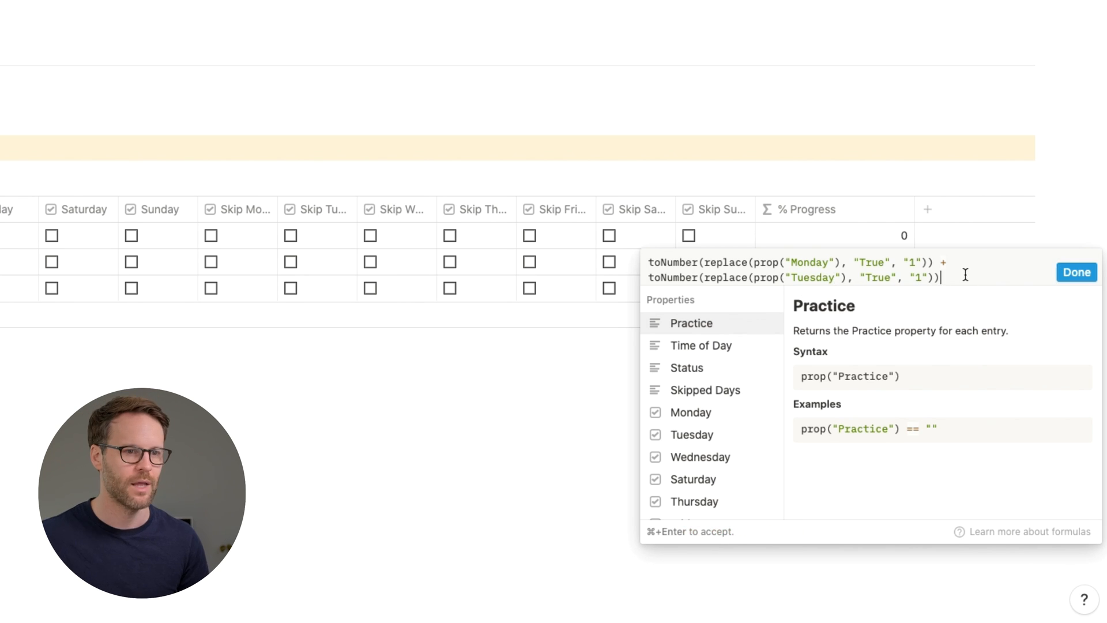
# - Extend the formula's sum with matching toNumber terms for Wednesday, Thursday, Friday, Saturday and Sunday
pyautogui.write('+')
pyautogui.moveTo(972, 279); pyautogui.dragTo(640, 276)
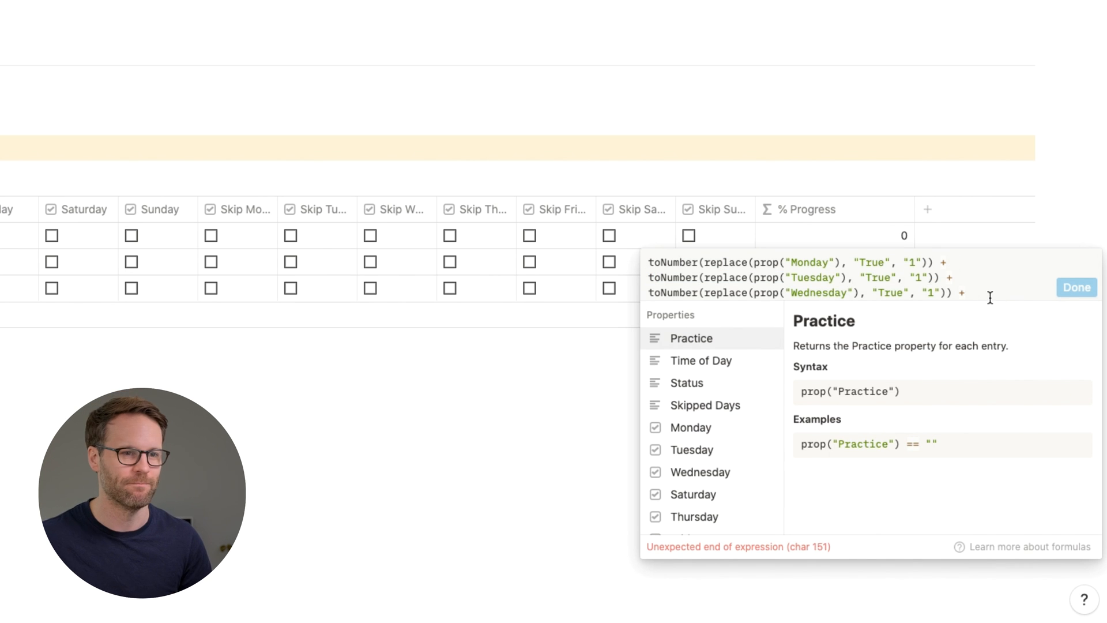
pyautogui.click(989, 297)
pyautogui.press('super+v')
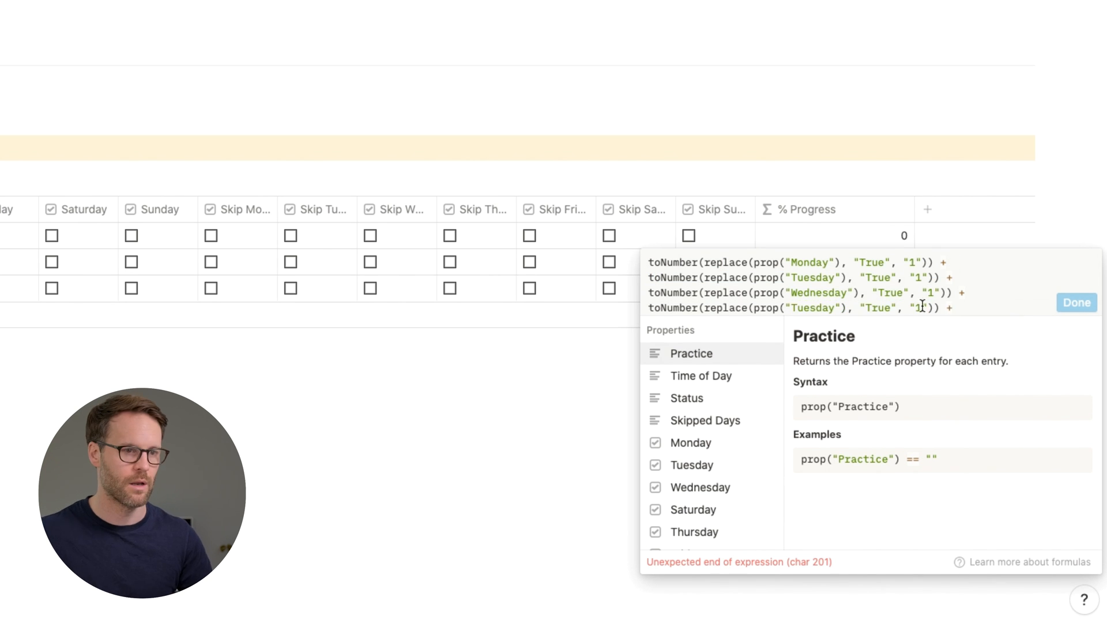
pyautogui.doubleClick(814, 308)
pyautogui.write('Thursday')
pyautogui.click(988, 309)
pyautogui.press('super+v')
pyautogui.doubleClick(814, 324)
pyautogui.write('Friday')
pyautogui.click(996, 324)
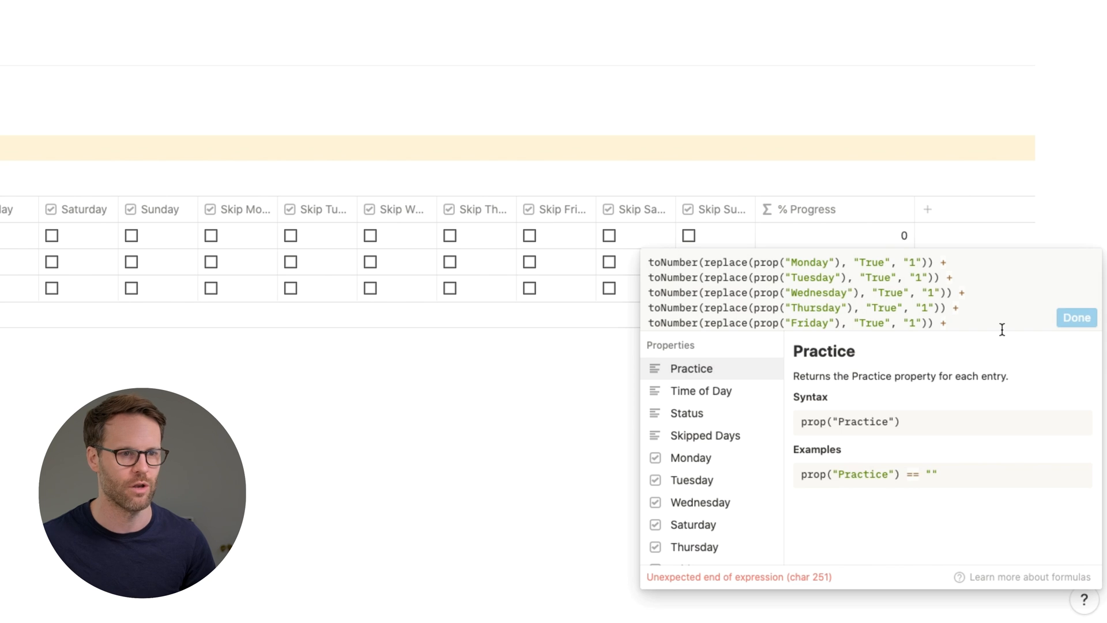
pyautogui.press('super+v')
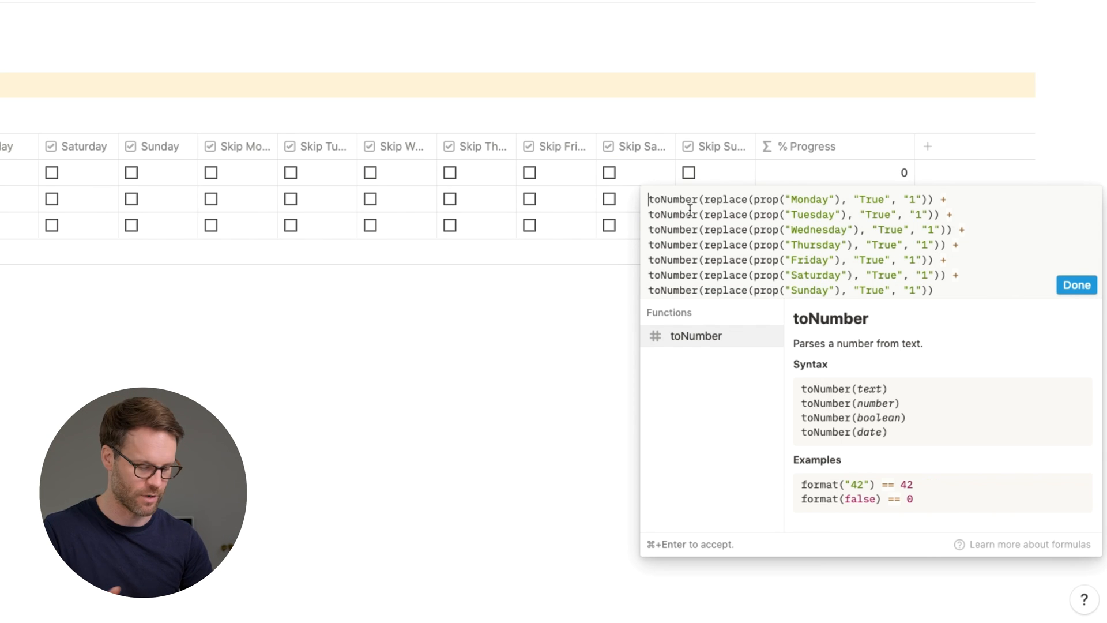
# - Wrap the formula's weekday sum as round(100 * (sum) / 7) / 100, using lowercase "true" in every term, and save it
pyautogui.write('round')
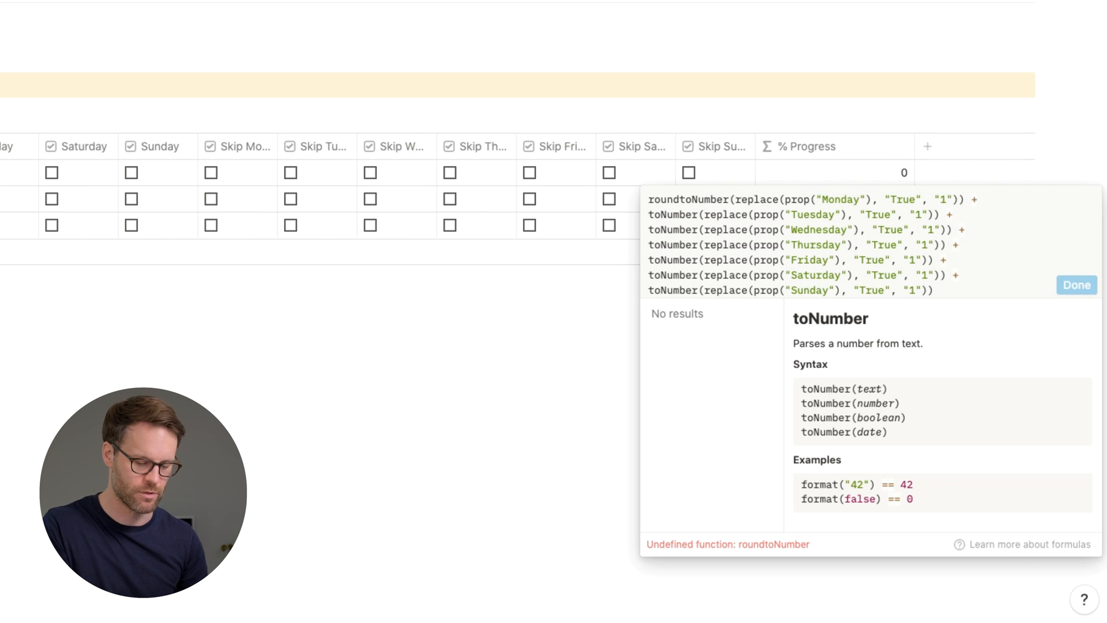
pyautogui.write('(100 ')
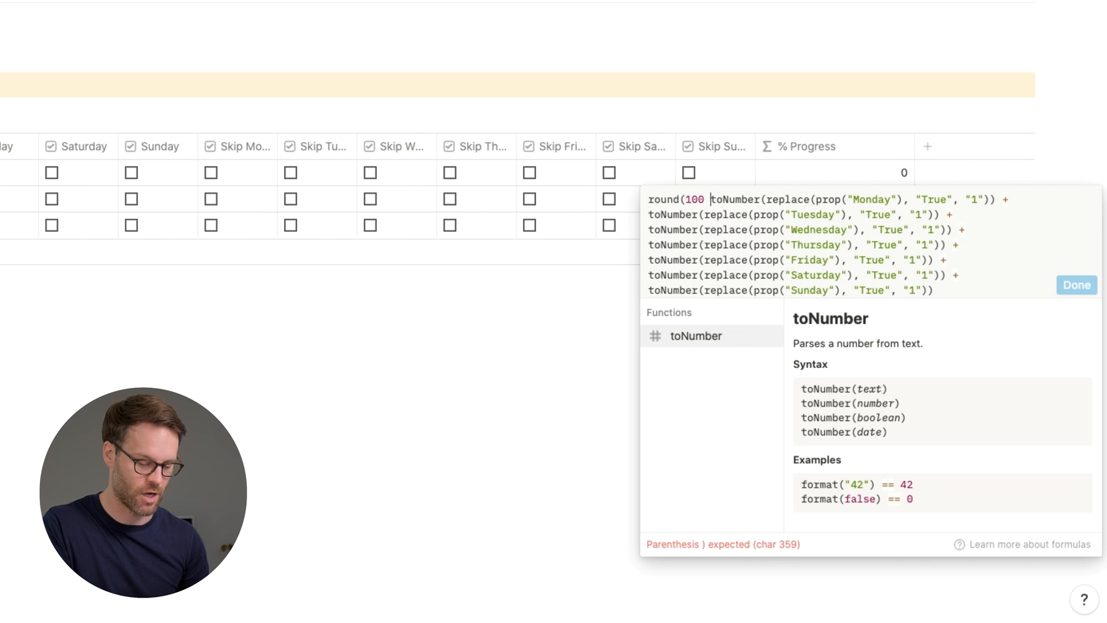
pyautogui.write('* (')
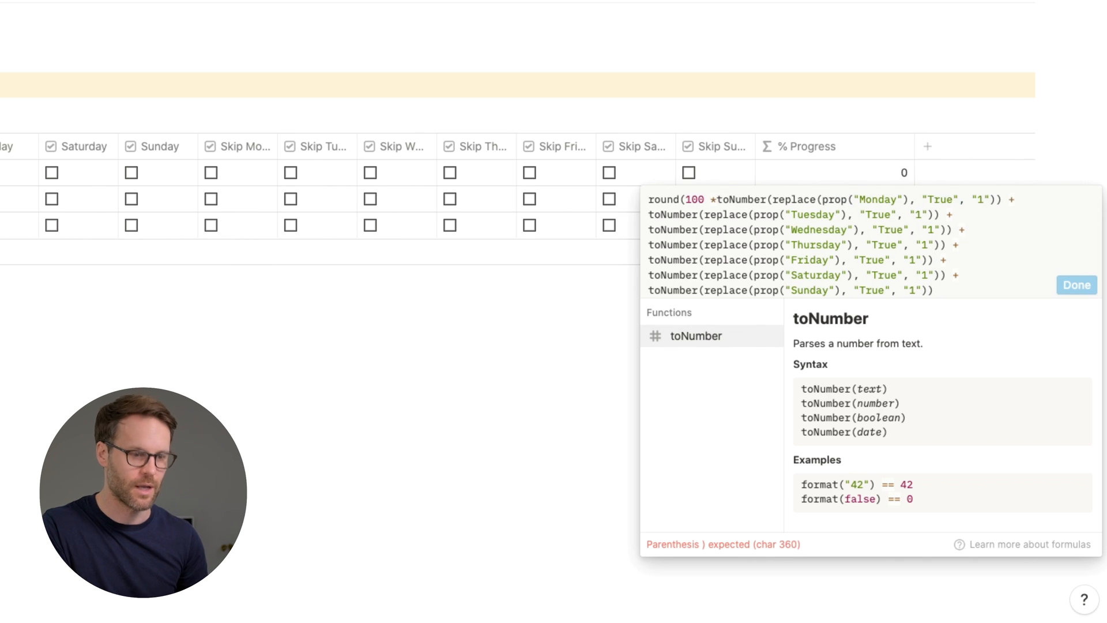
pyautogui.click(688, 200)
pyautogui.click(966, 291)
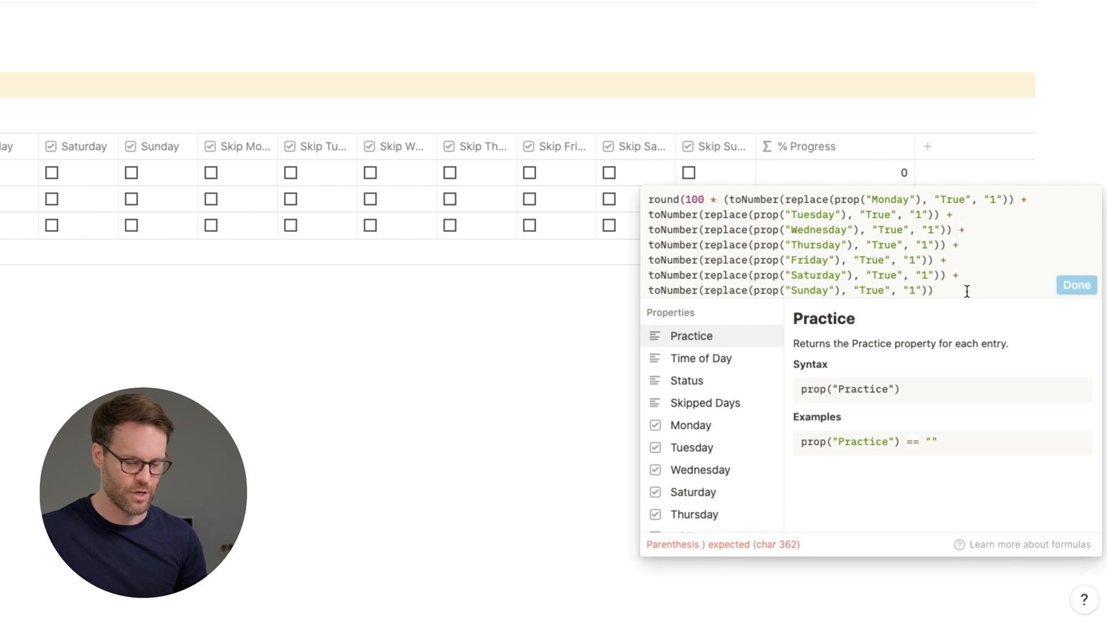
pyautogui.write(')')
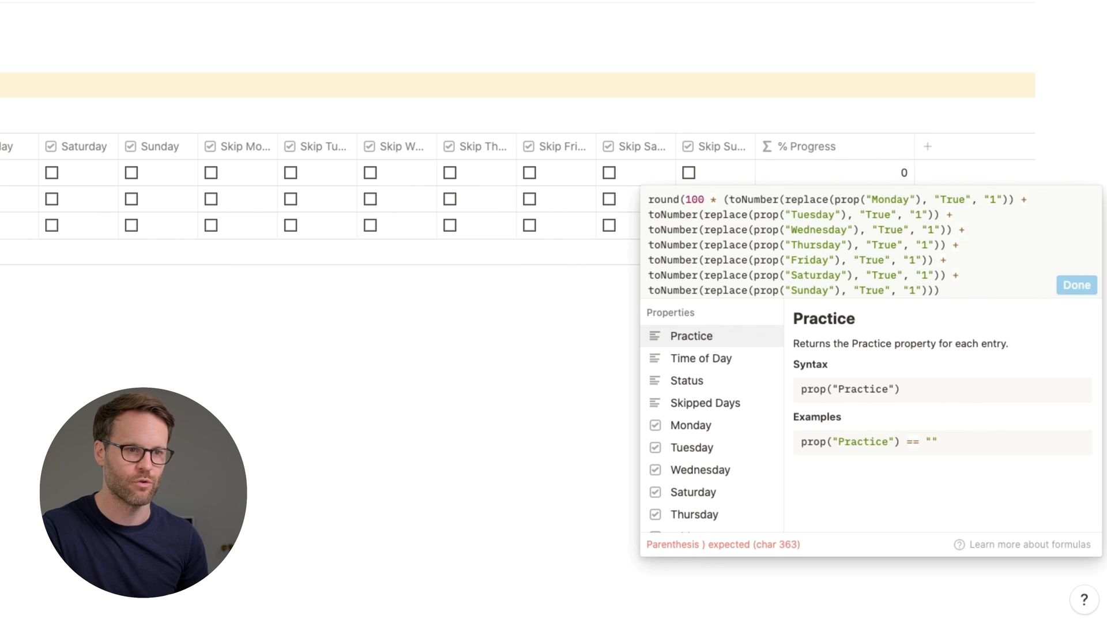
pyautogui.write(', ')
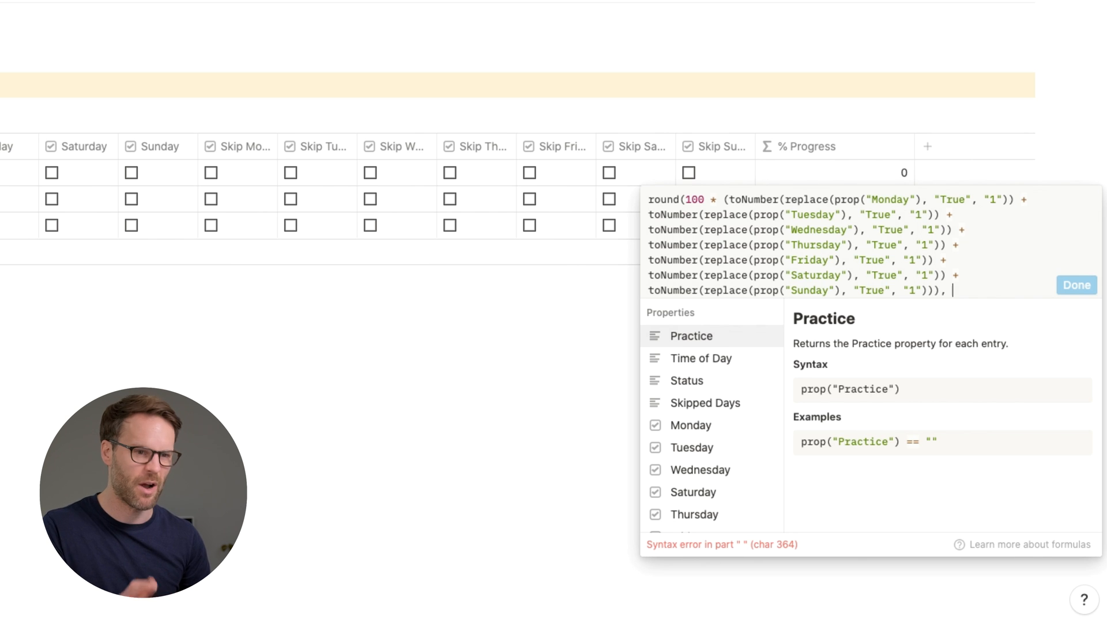
pyautogui.write('/')
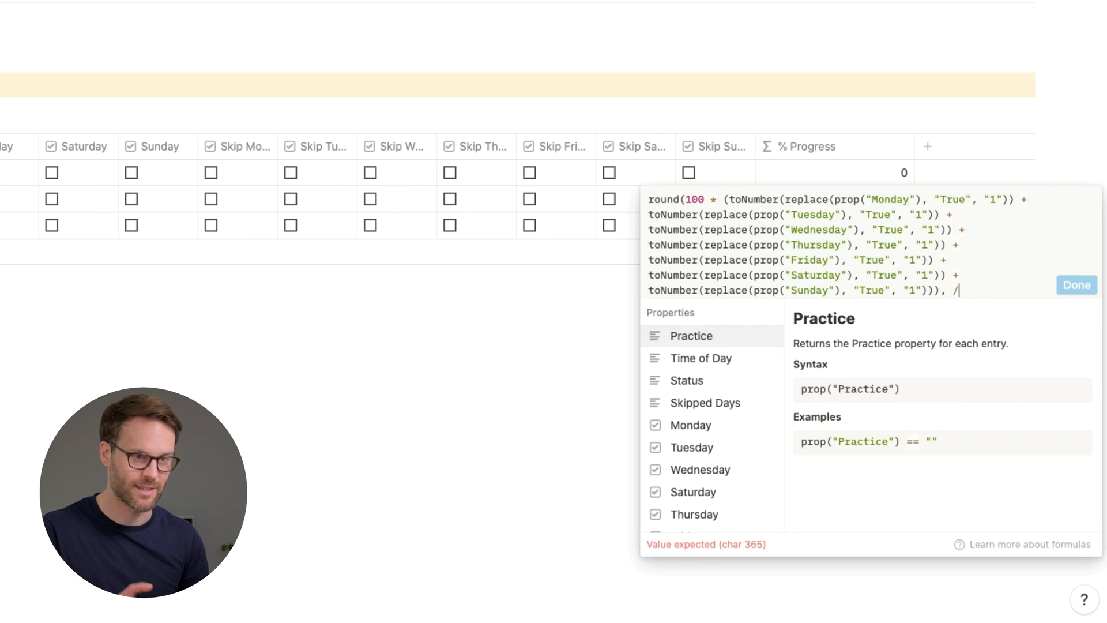
pyautogui.write('7) / 100')
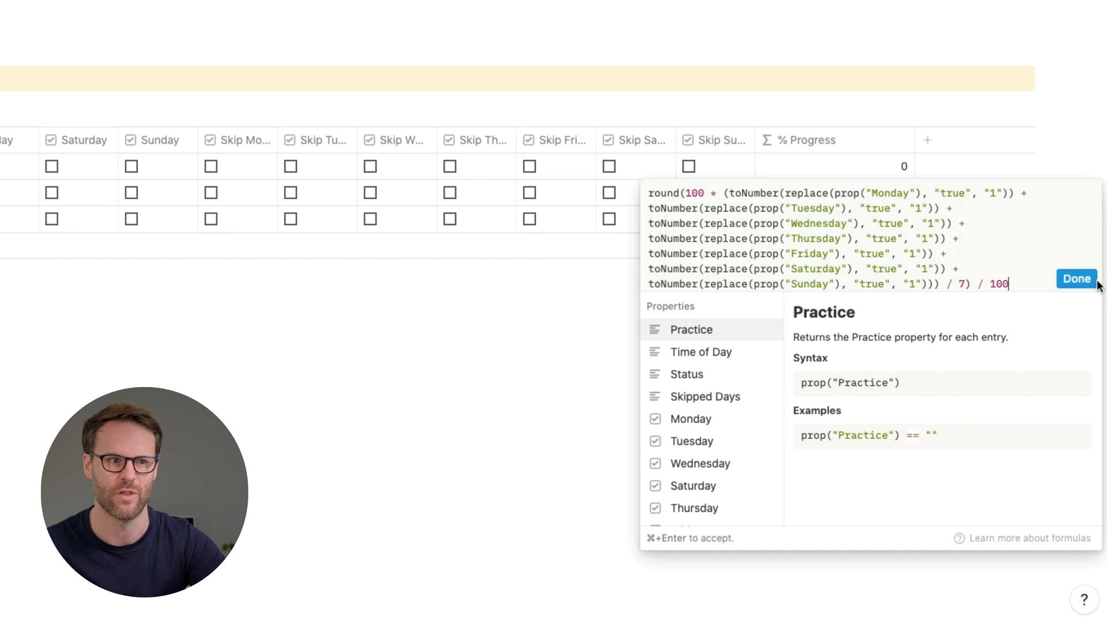
pyautogui.click(1077, 279)
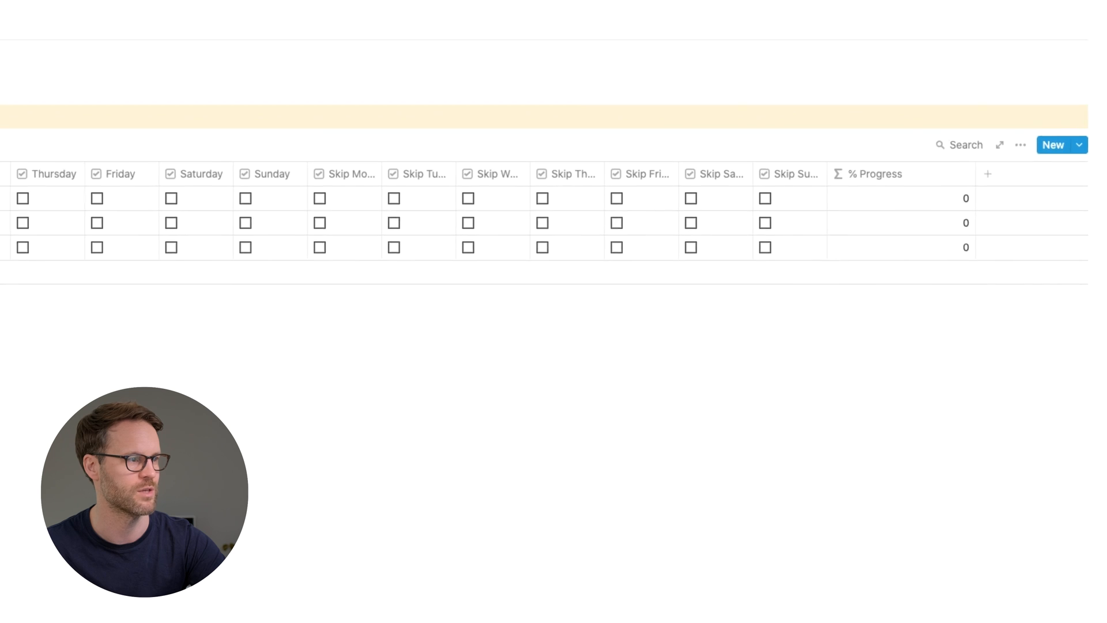
# - Tick Monday through Sunday in the first Practices row to test the % Progress formula
pyautogui.click(21, 248)
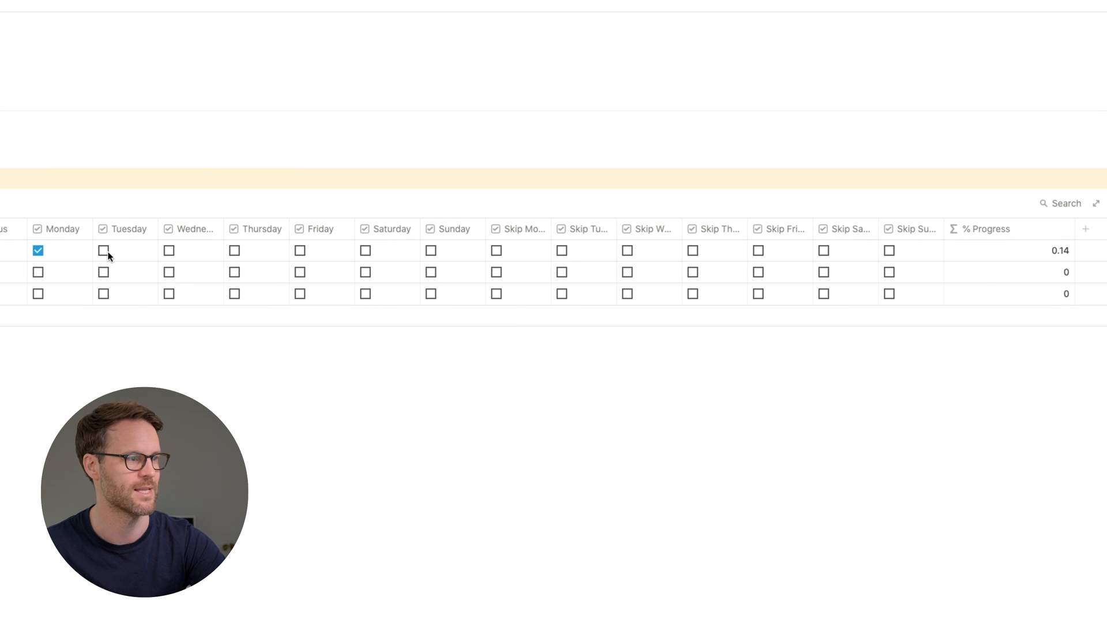
pyautogui.click(105, 253)
pyautogui.click(170, 251)
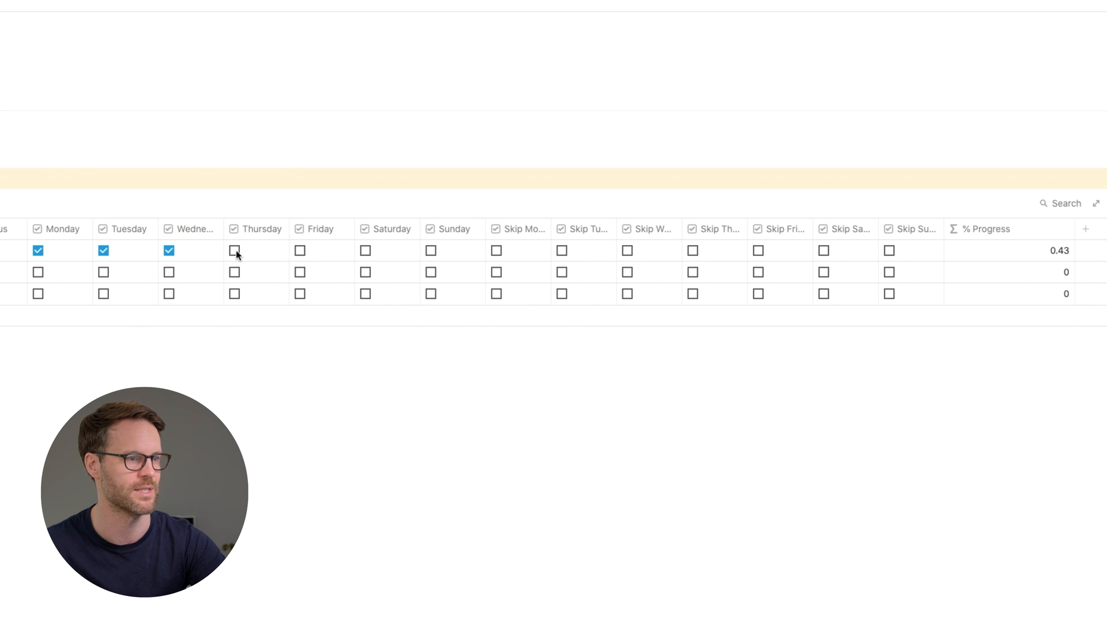
pyautogui.click(235, 251)
pyautogui.click(300, 251)
pyautogui.click(366, 251)
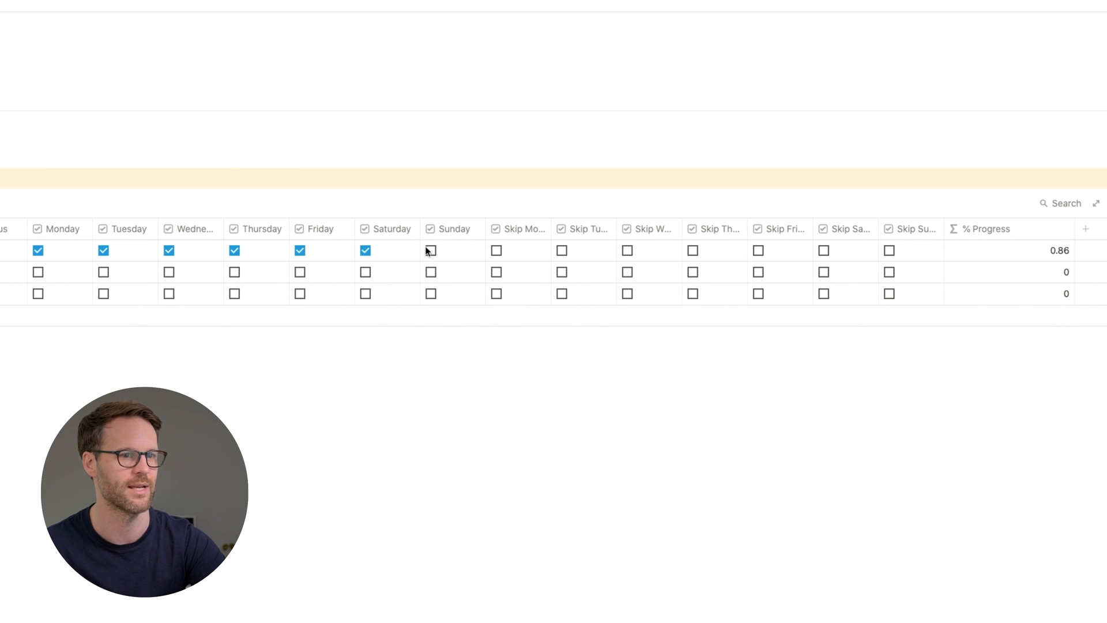
pyautogui.click(432, 250)
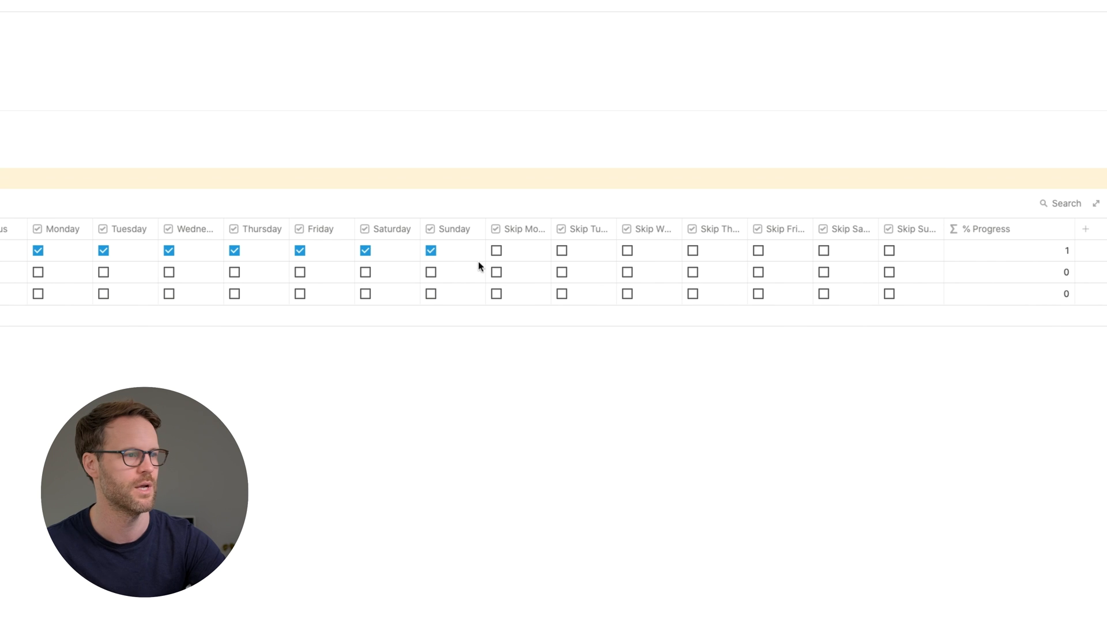
# - Set the number format of the % Progress property to Percent
pyautogui.click(955, 252)
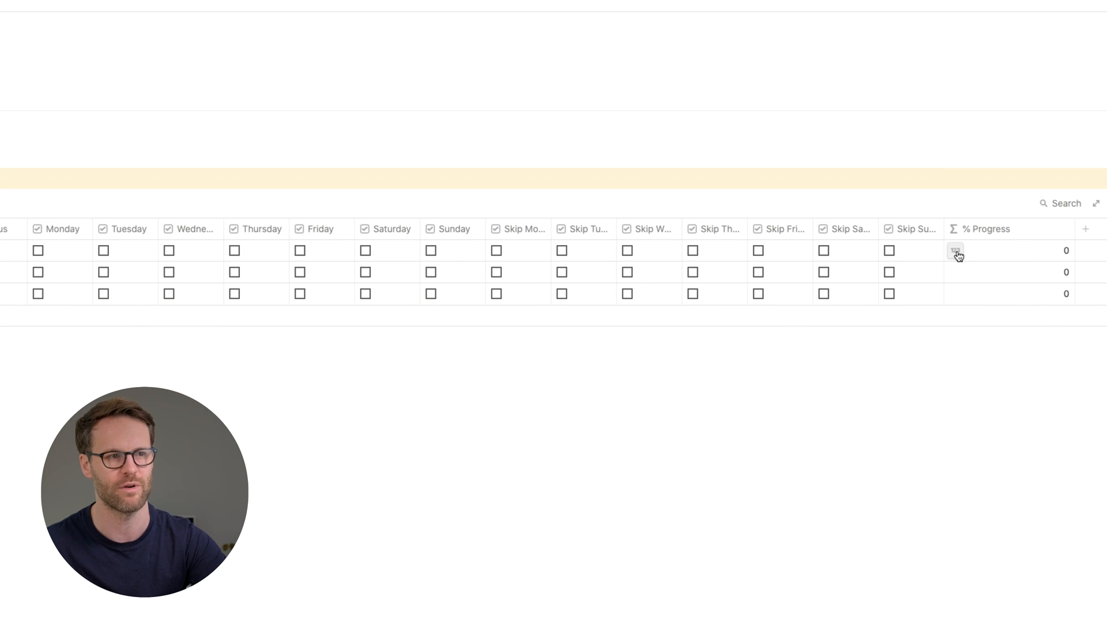
pyautogui.click(956, 251)
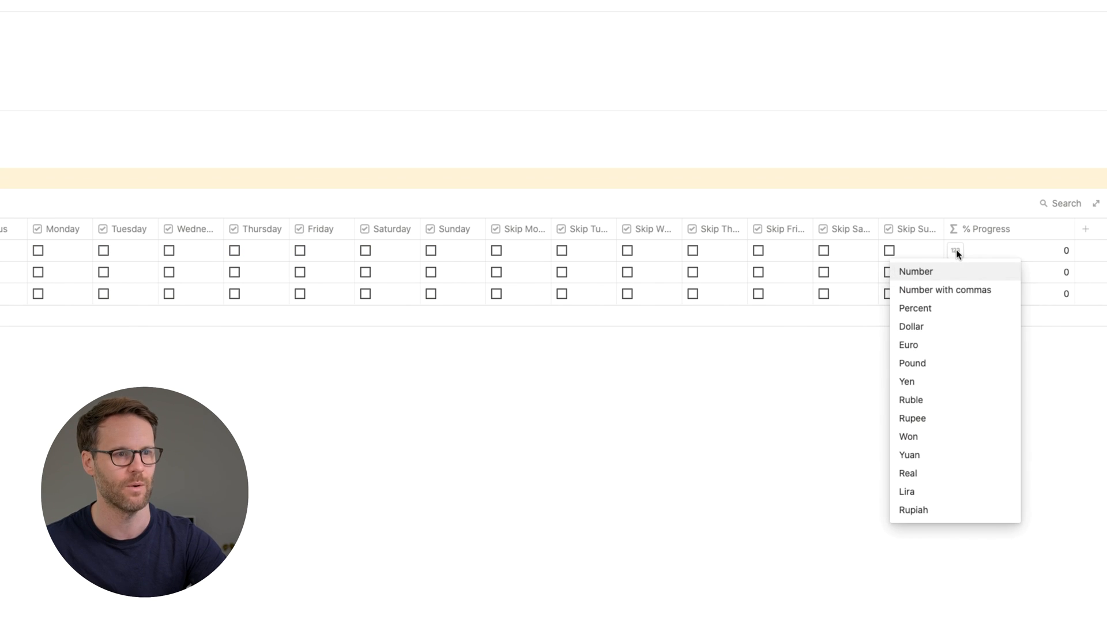
pyautogui.click(934, 309)
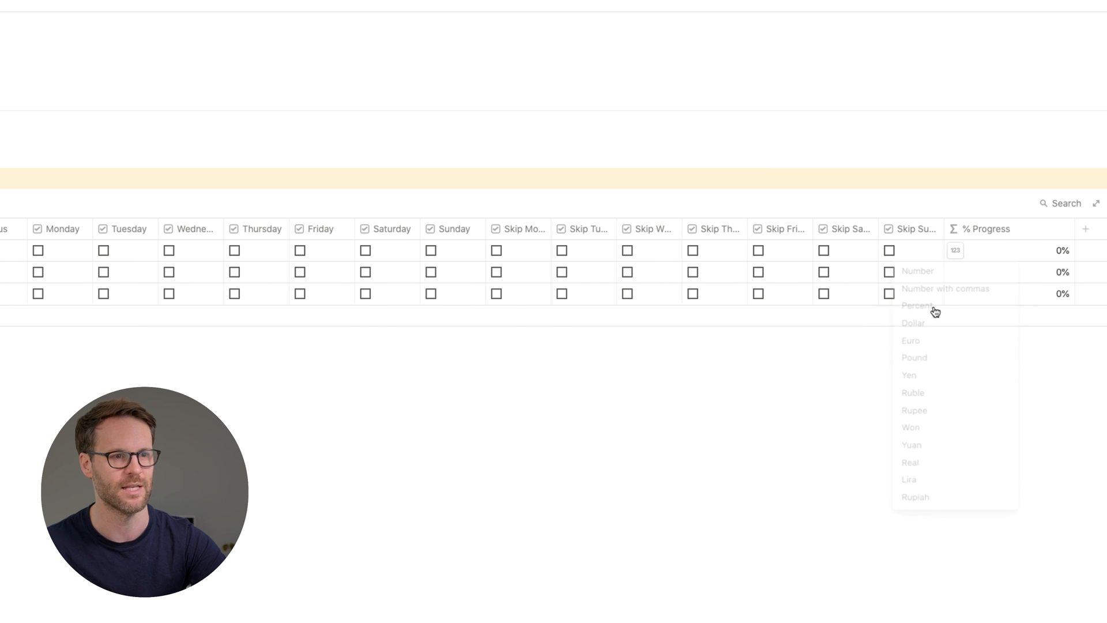
pyautogui.click(37, 251)
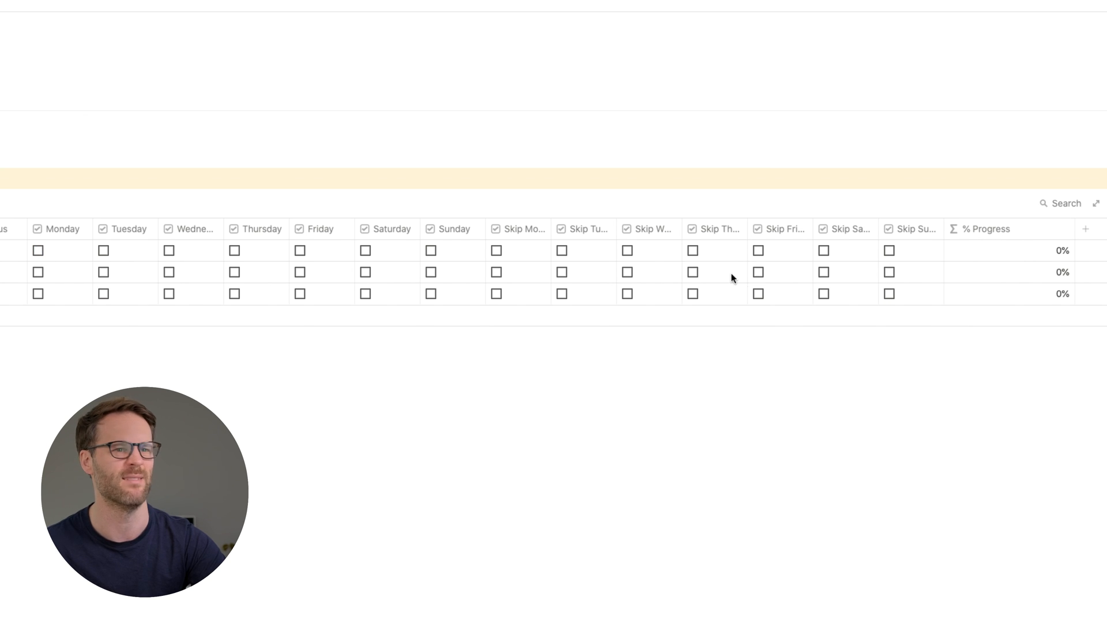
# - Copy the entire % Progress formula and close its editor
pyautogui.scroll(1, 1011, 322)
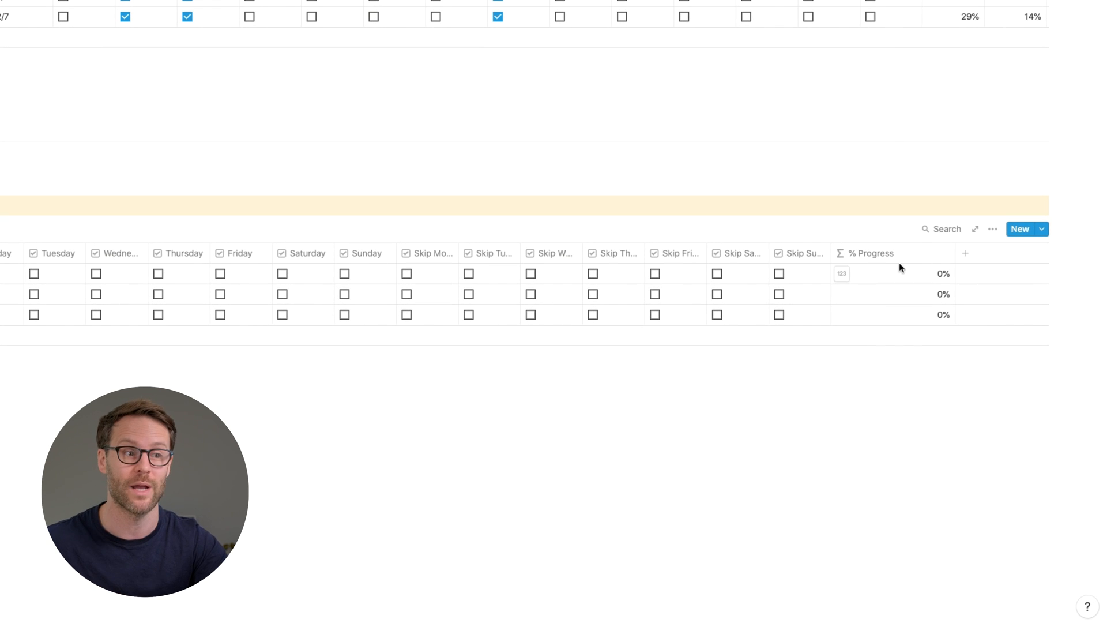
pyautogui.click(898, 274)
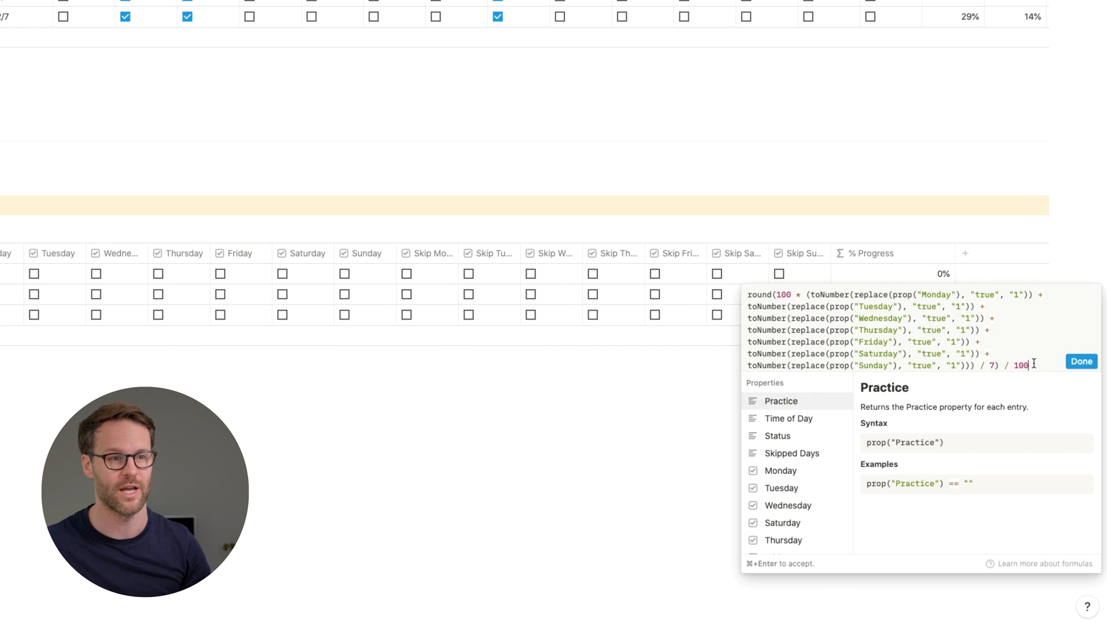
pyautogui.moveTo(1032, 365); pyautogui.dragTo(727, 295)
pyautogui.press('super+c')
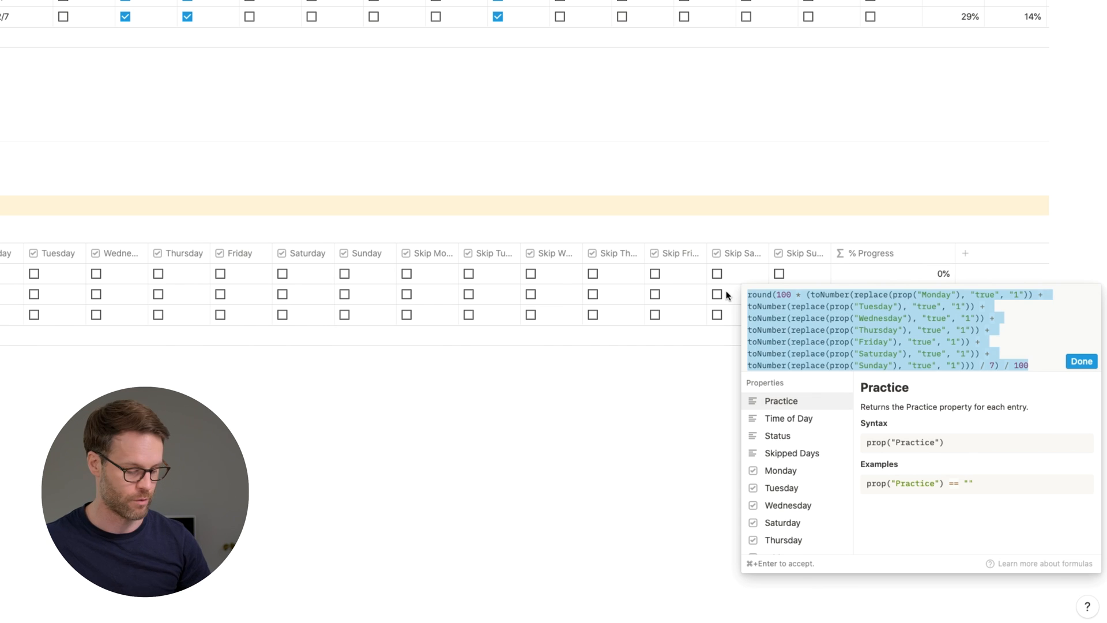
pyautogui.click(980, 264)
# - Add a Formula property named "% Skipped" after % Progress in the Practices table
pyautogui.click(966, 254)
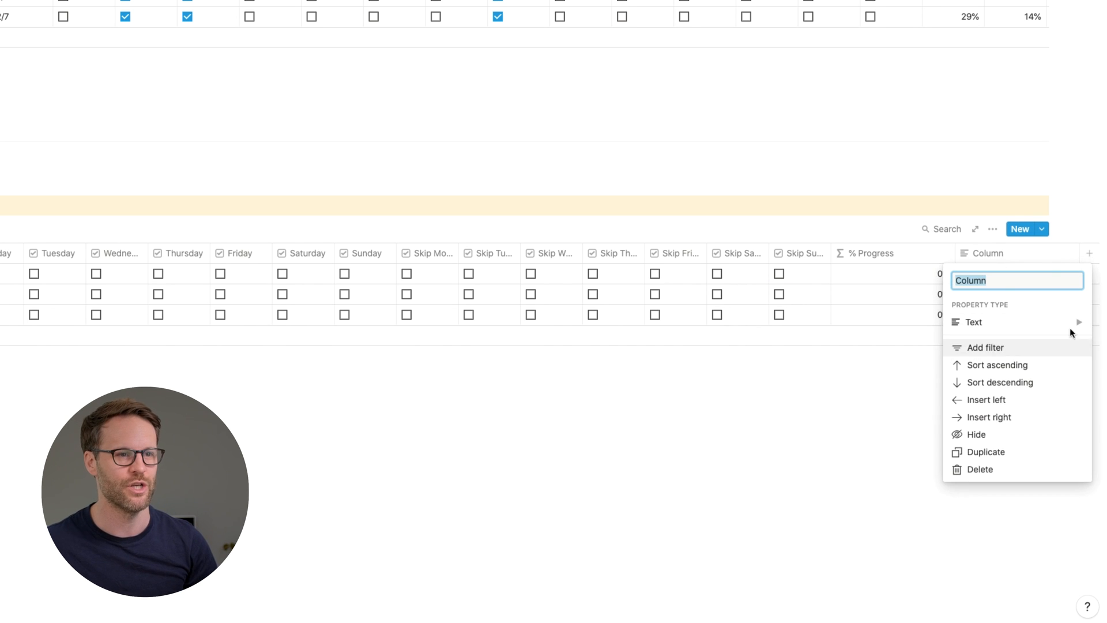
pyautogui.write('% Skipped')
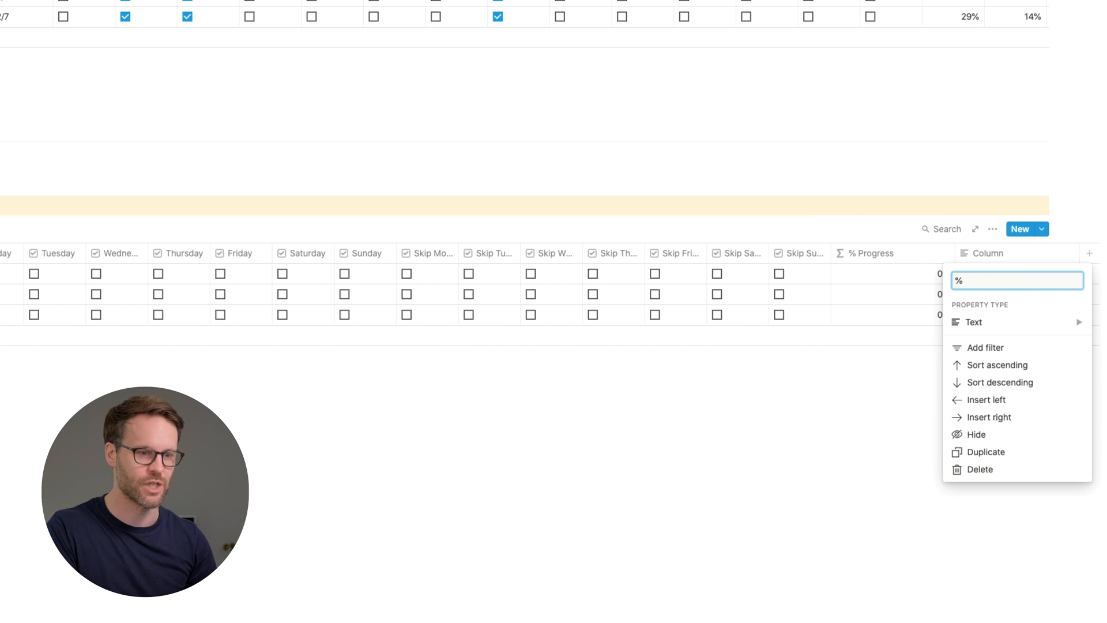
pyautogui.press('Return')
pyautogui.click(1018, 257)
pyautogui.moveTo(1024, 326)
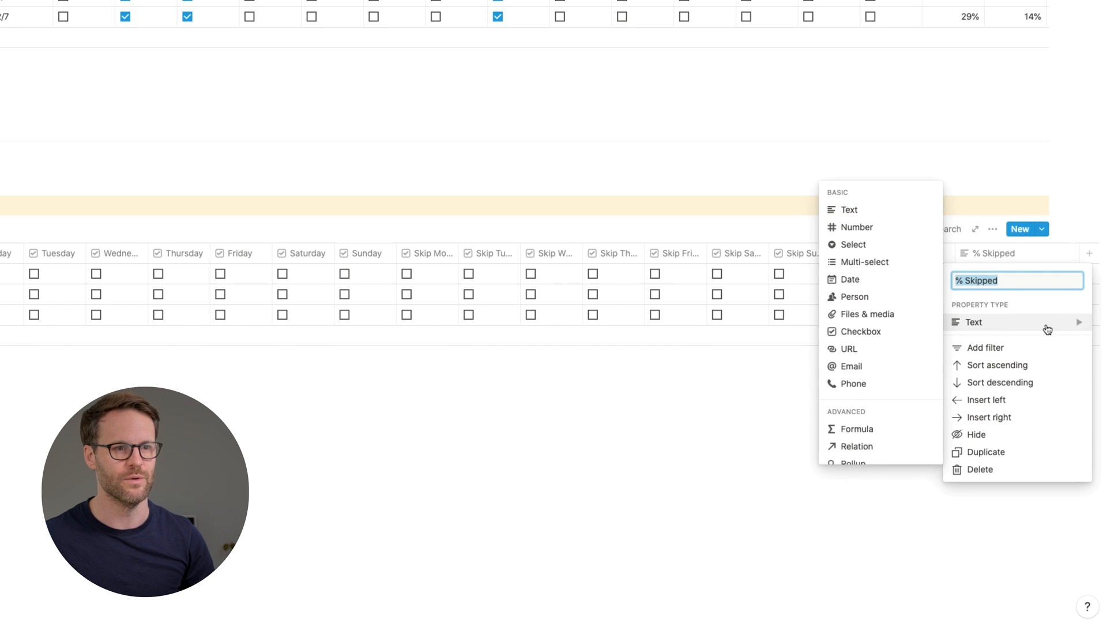
pyautogui.click(857, 428)
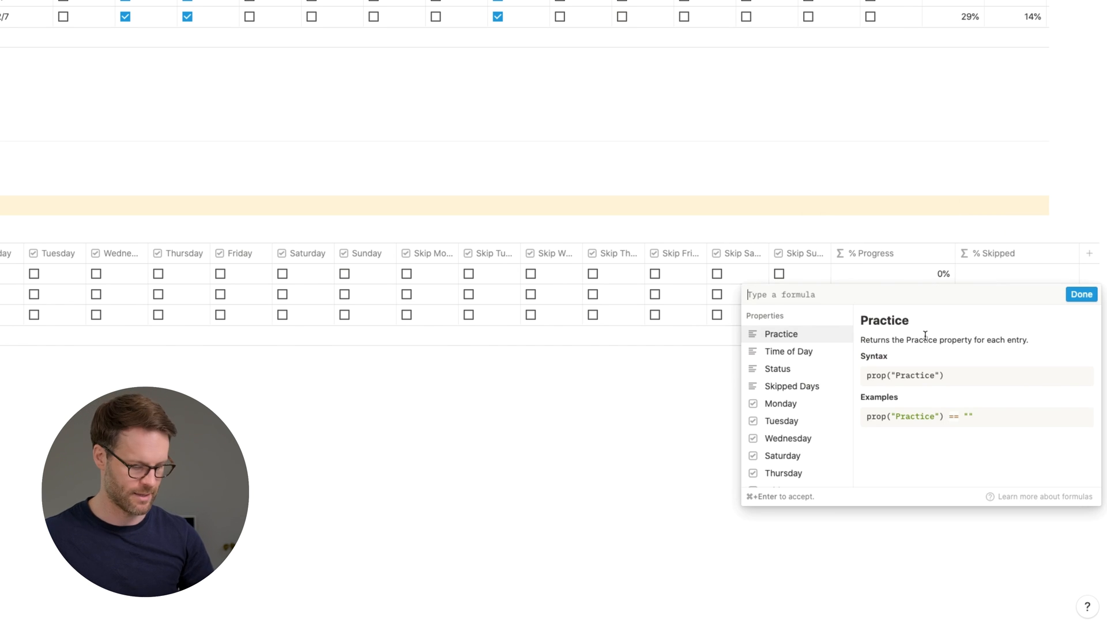
# - Paste the copied formula into % Skipped, changing its properties to Skip Monday through Skip Sunday, and accept it
pyautogui.press('super+v')
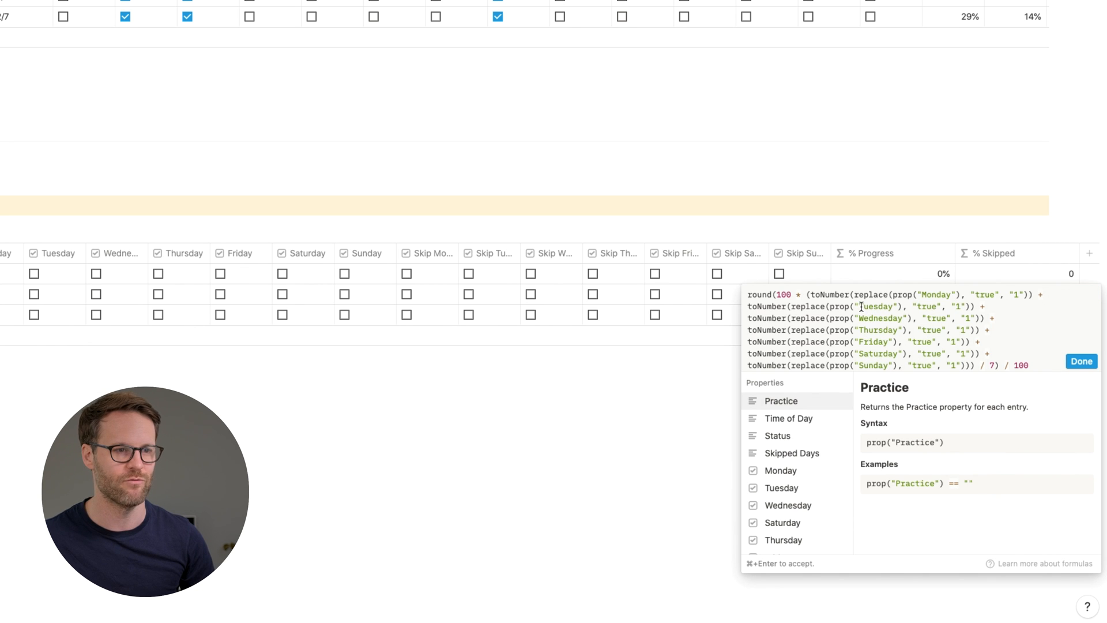
pyautogui.press('Left')
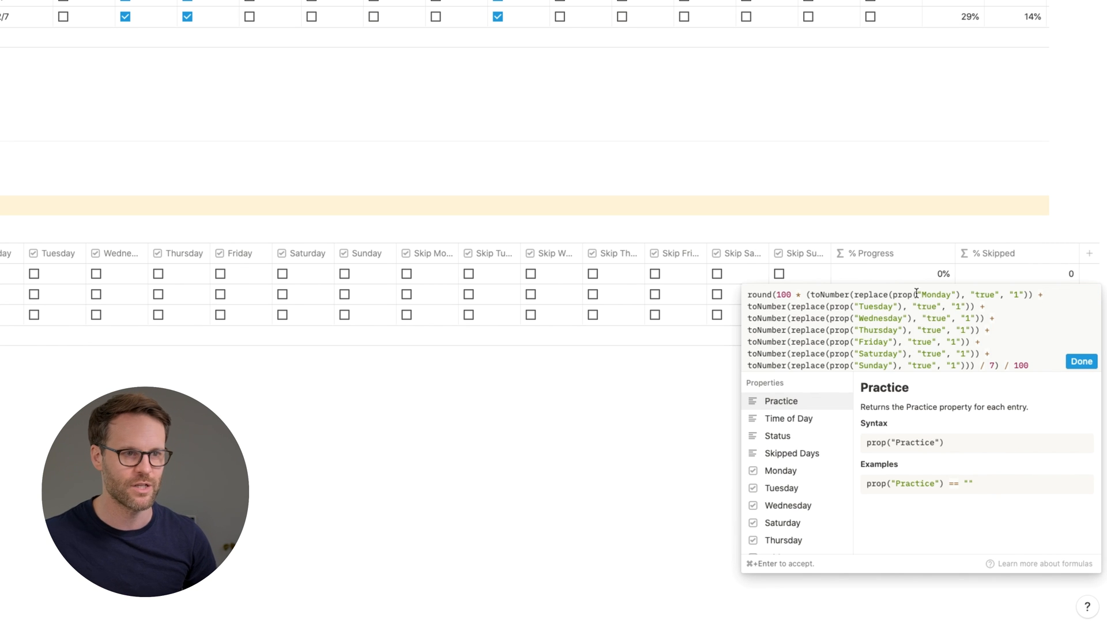
pyautogui.write('Skip ')
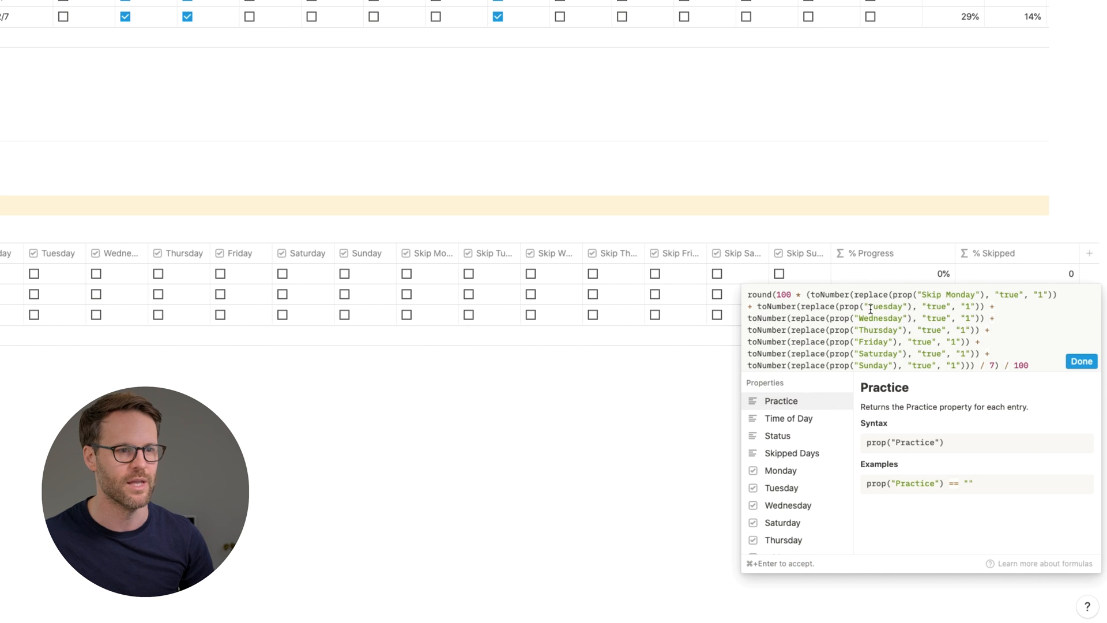
pyautogui.write('Skip')
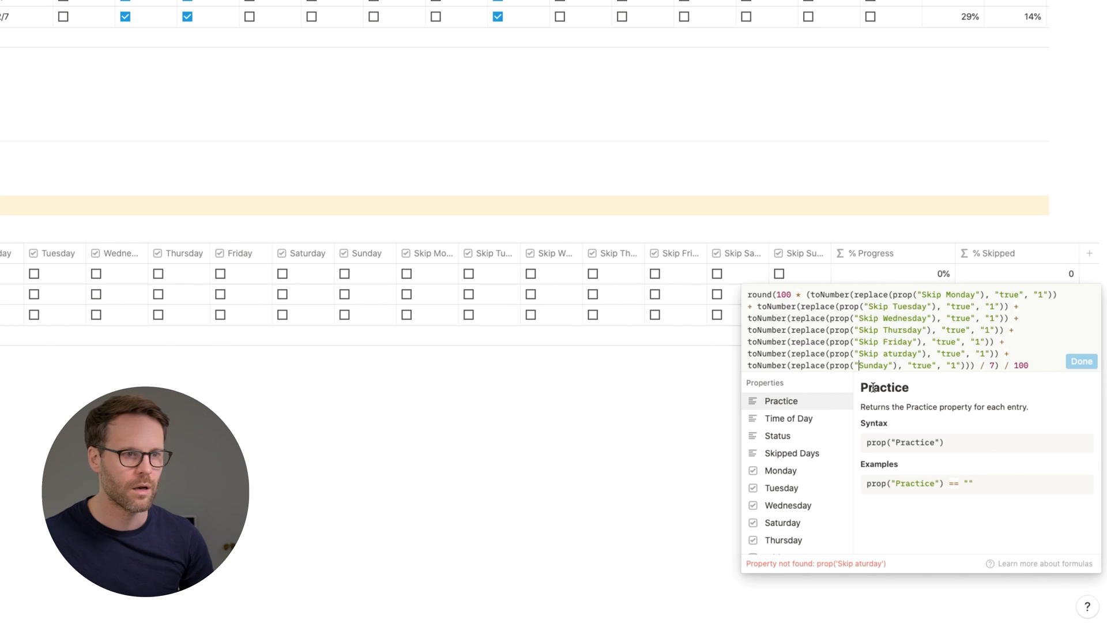
pyautogui.write('Skip')
pyautogui.press('Return')
# - Set the number format of % Skipped to Percent and narrow the % Progress column
pyautogui.click(966, 273)
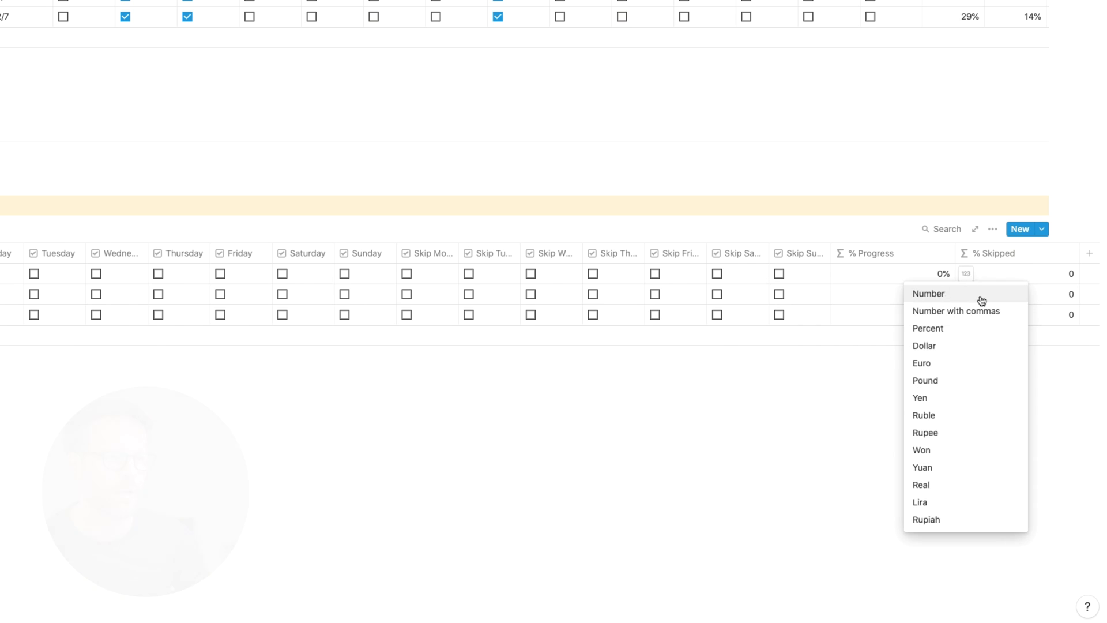
pyautogui.click(961, 332)
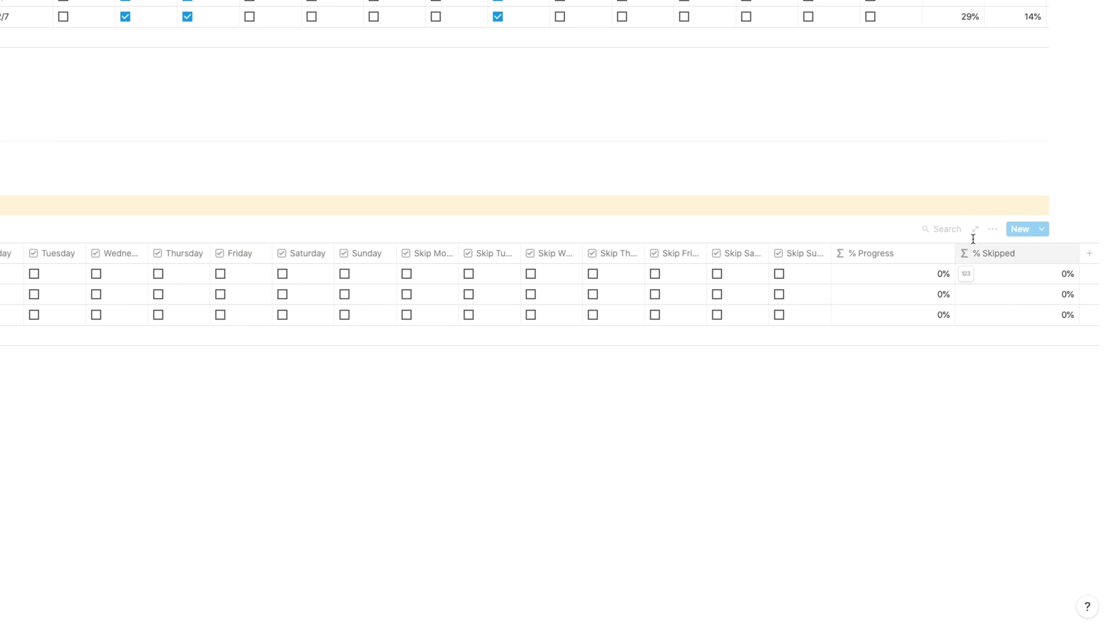
pyautogui.moveTo(962, 251); pyautogui.dragTo(905, 252)
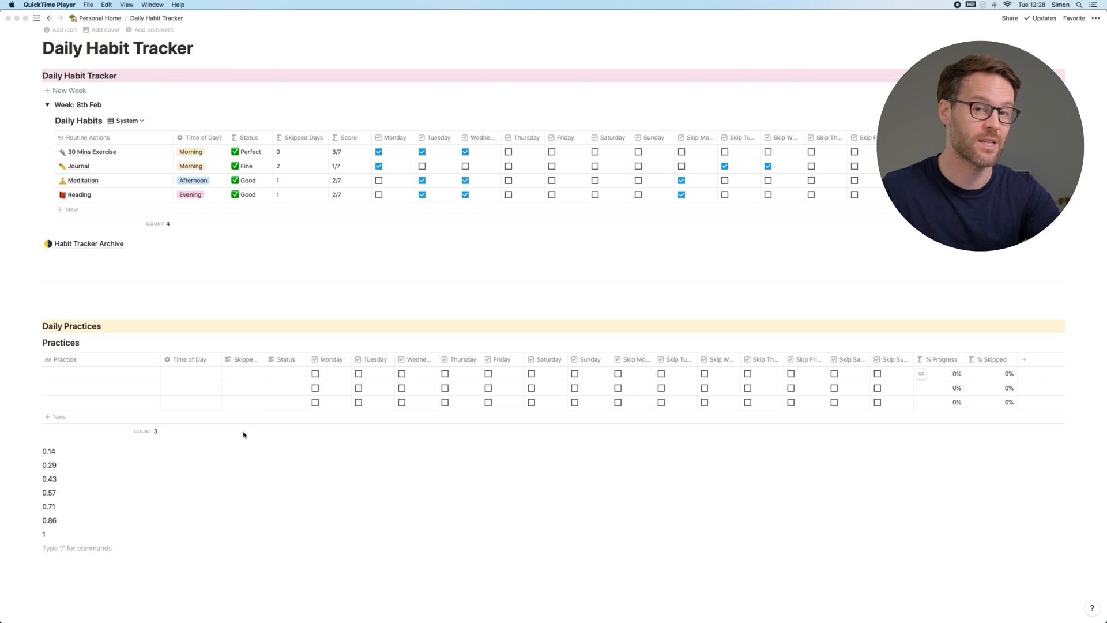
# - Examine how the Status formula labels the habits in the Daily Habits table
pyautogui.scroll(-3, 243, 434)
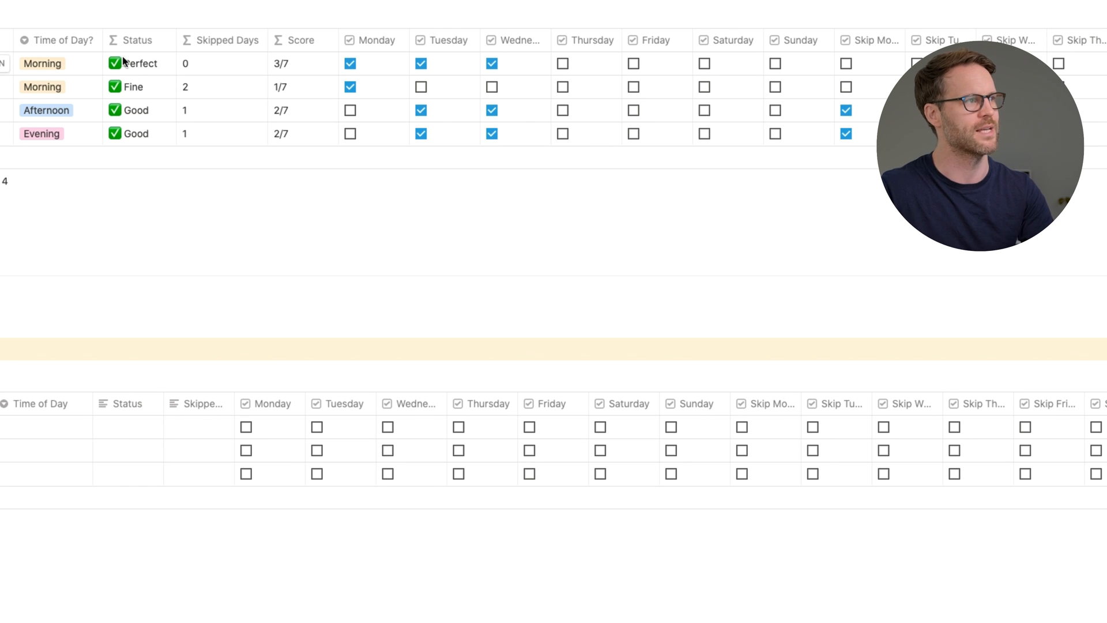
pyautogui.click(144, 42)
pyautogui.click(400, 273)
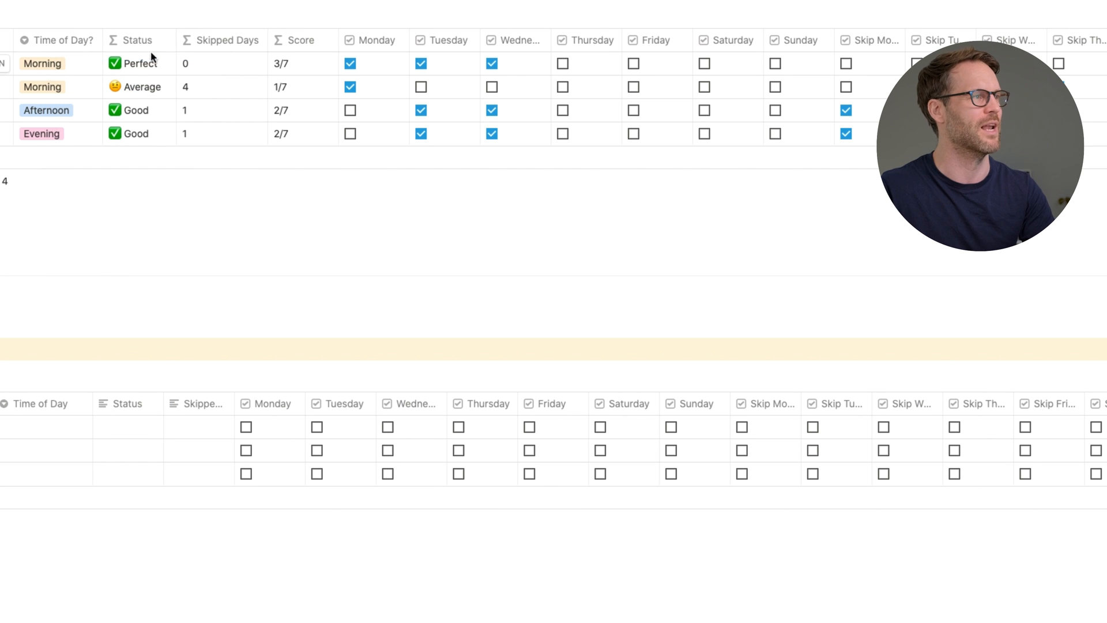
pyautogui.click(144, 65)
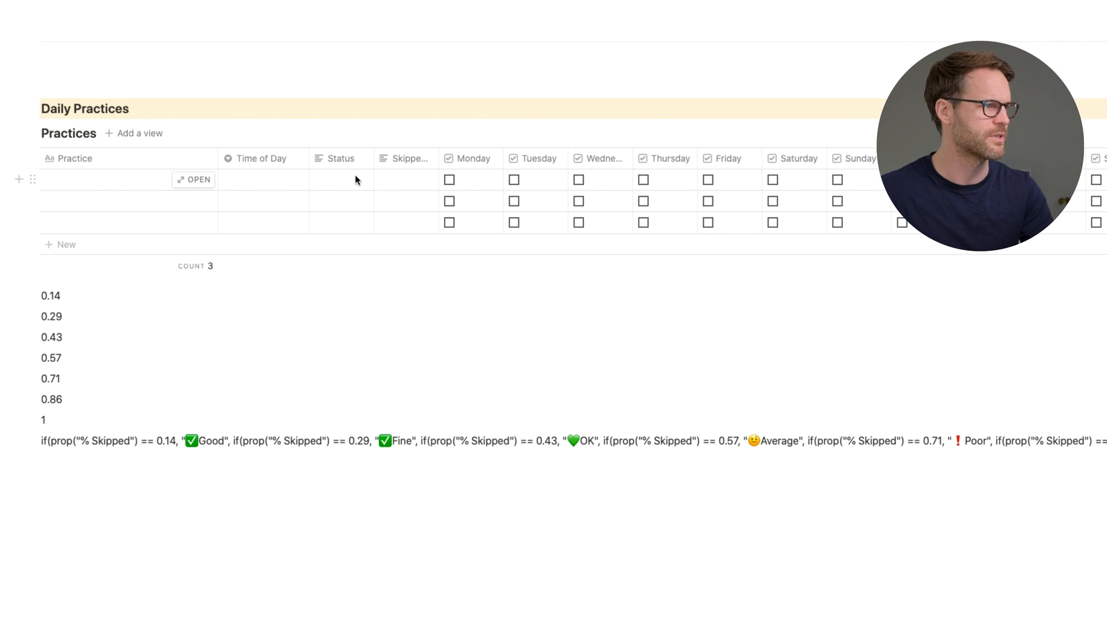
# - Change the Status property of the Practices table to the Formula type and open its formula for editing
pyautogui.click(345, 158)
pyautogui.moveTo(390, 230)
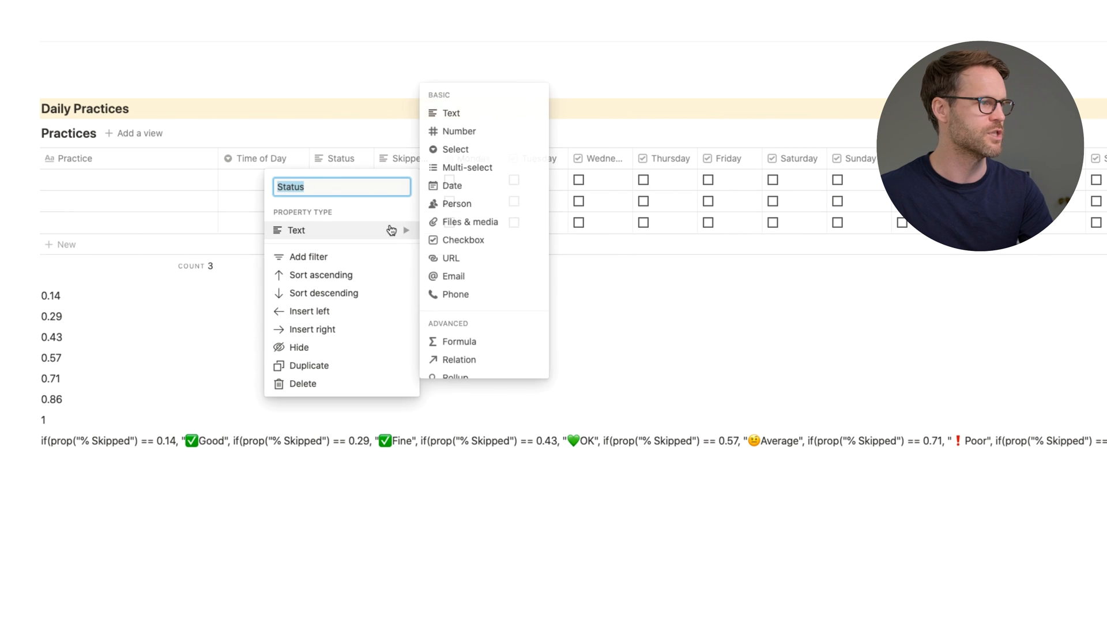
pyautogui.click(469, 341)
pyautogui.click(339, 184)
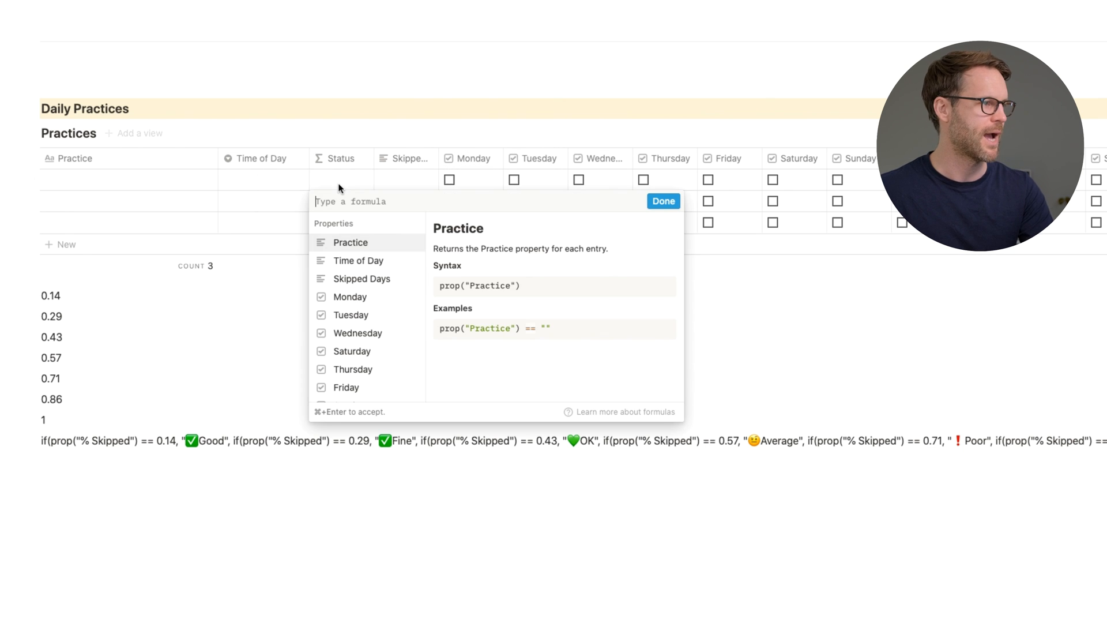
# - Enter the first condition of the Status formula: if(prop("% Skipped") == 0.14, "Good!", with its trailing comma
pyautogui.write('if(')
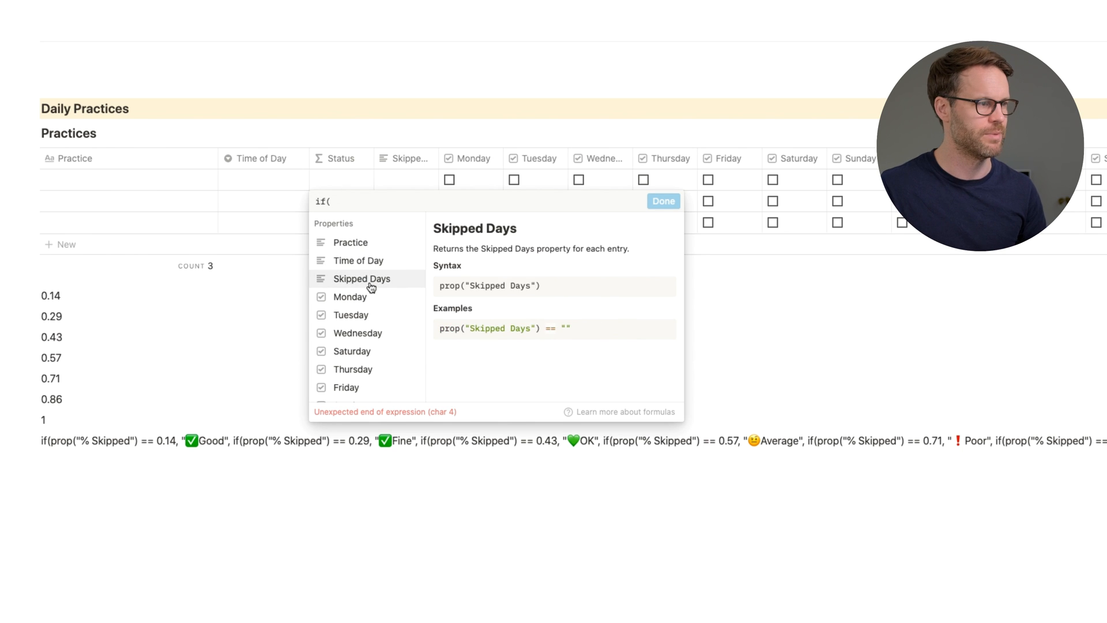
pyautogui.scroll(-4, 348, 283)
pyautogui.click(349, 277)
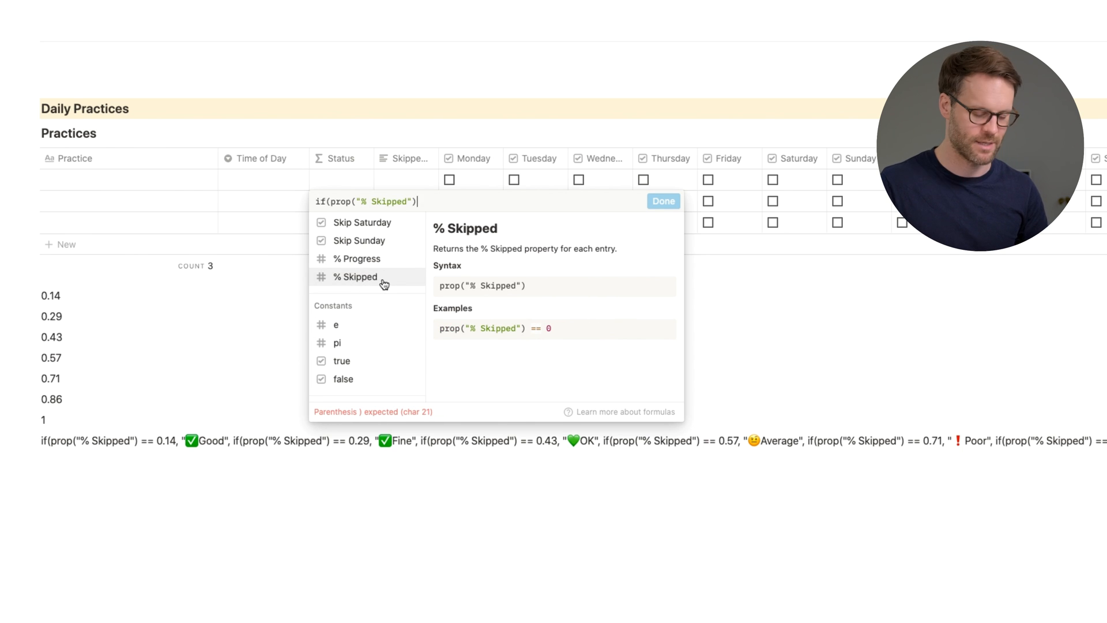
pyautogui.write('==')
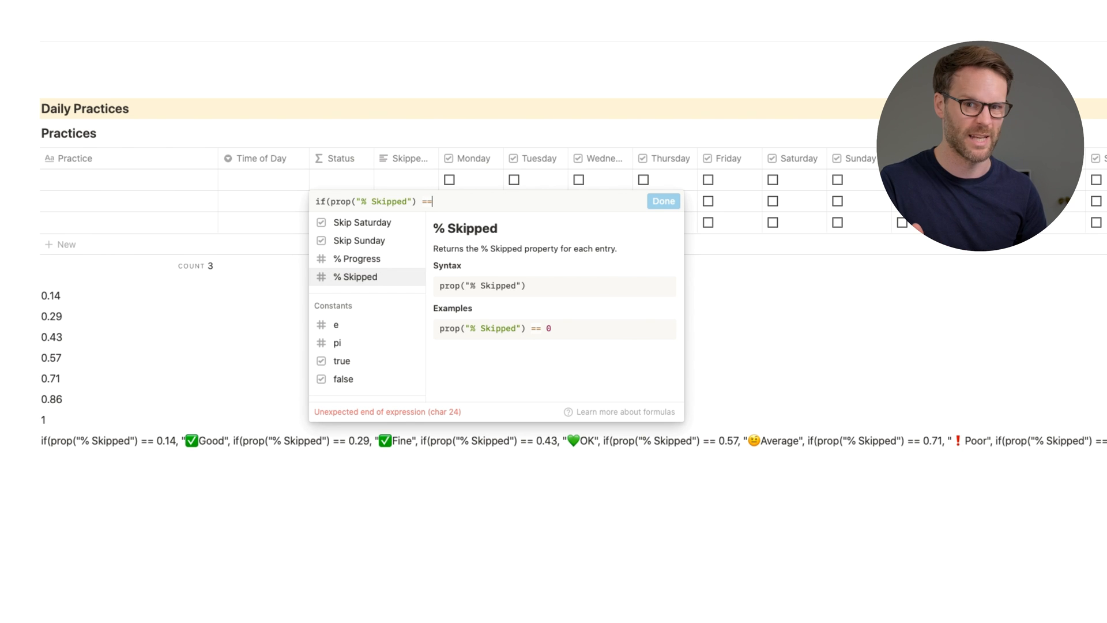
pyautogui.write(' 0.')
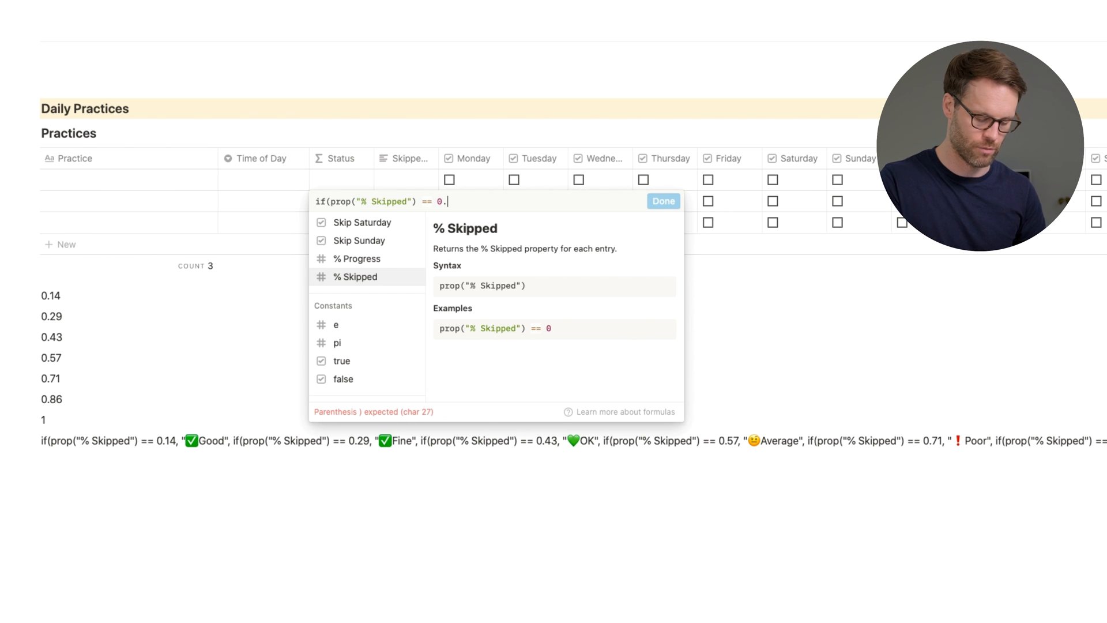
pyautogui.write('14')
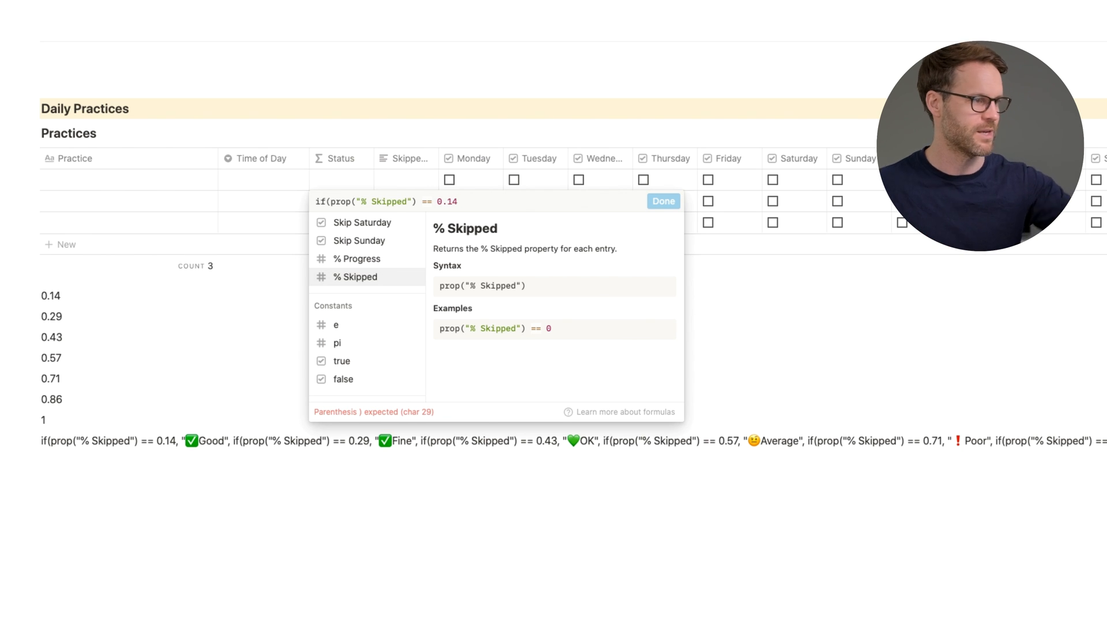
pyautogui.write(',')
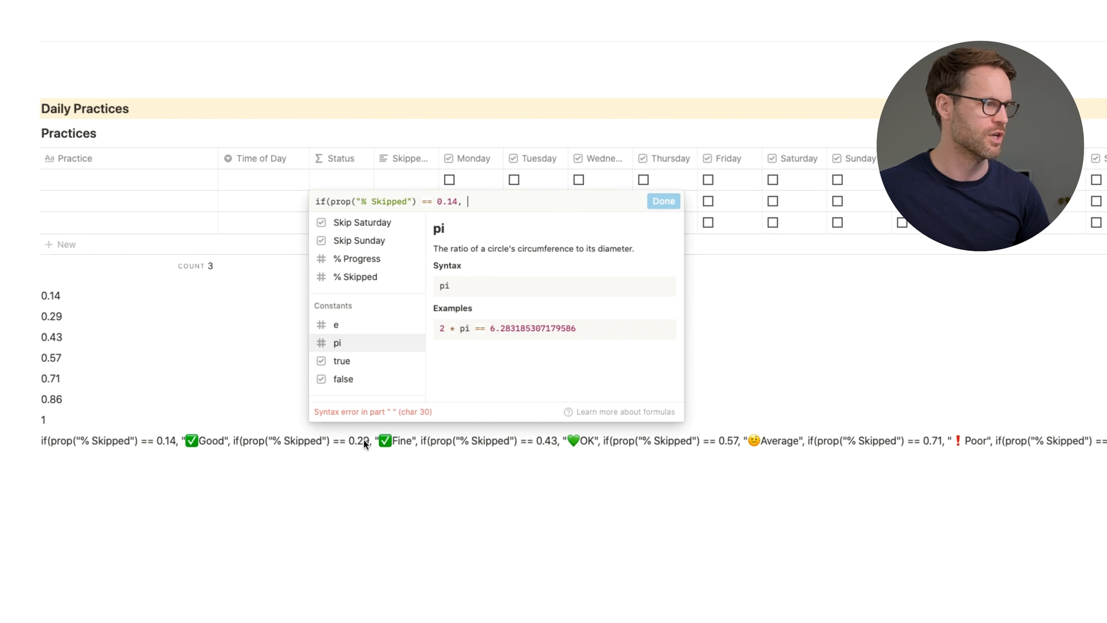
pyautogui.write(' "Good!"')
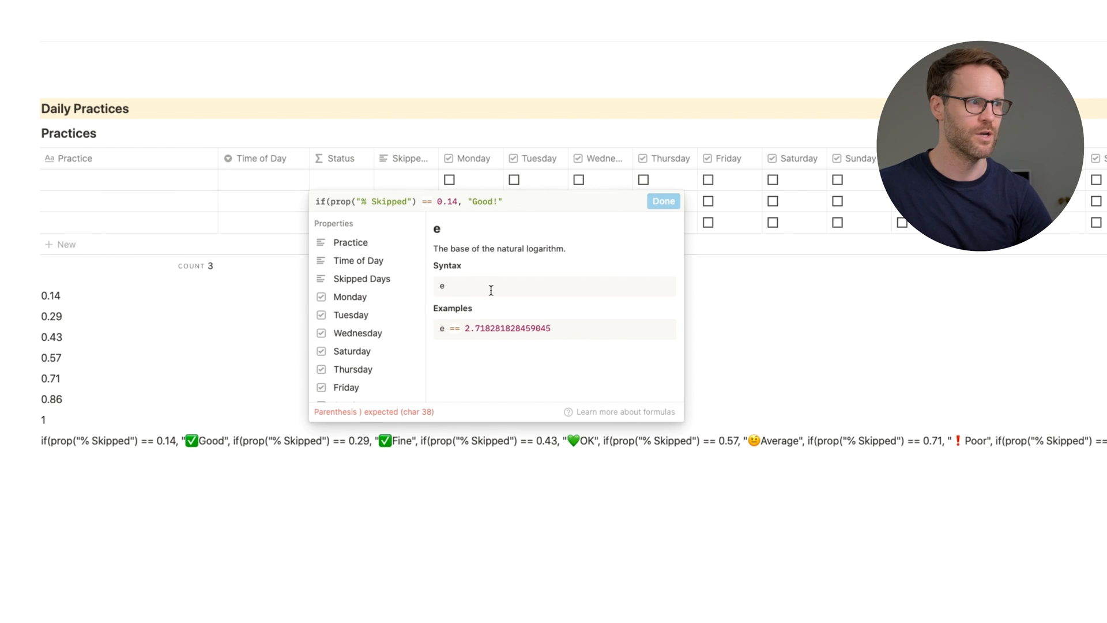
pyautogui.click(557, 197)
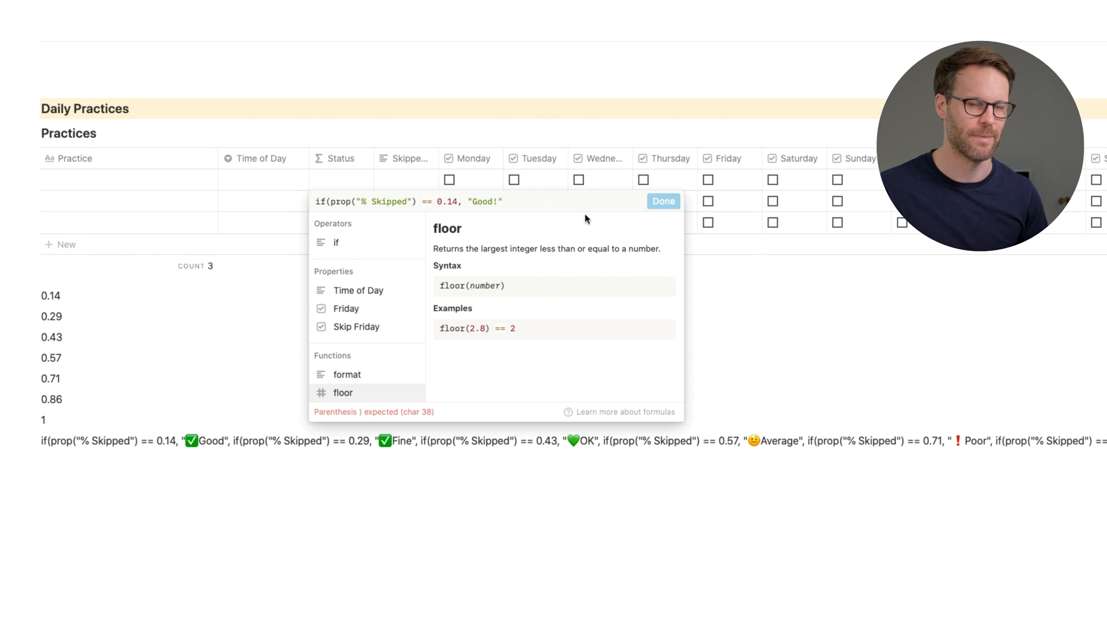
pyautogui.write(',')
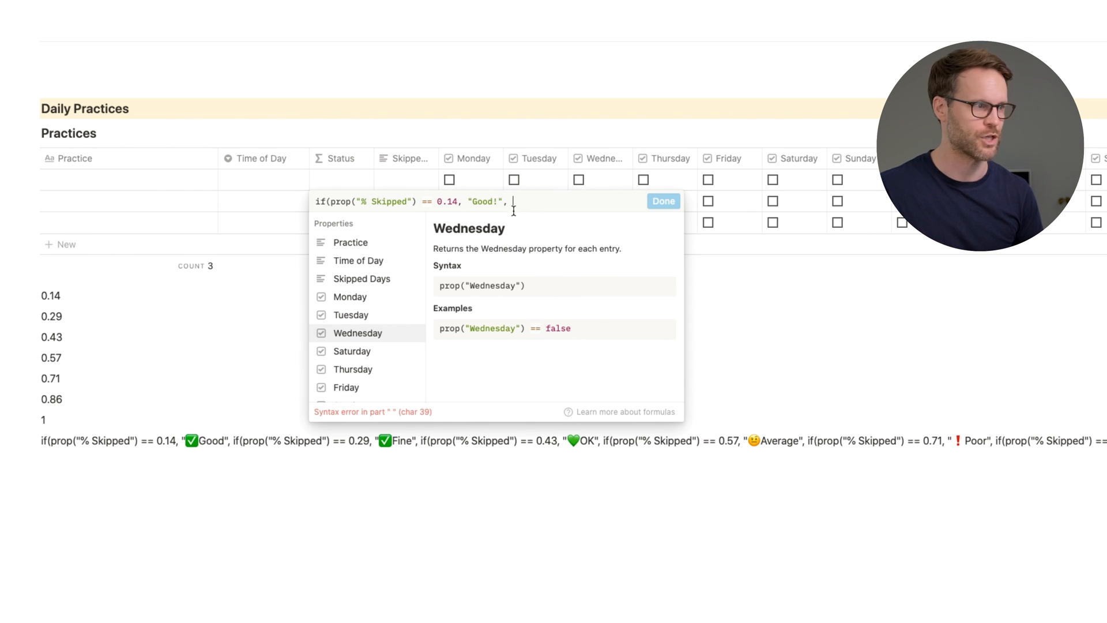
# - Duplicate the first condition at the end of the Status formula and change the copy to 0.29 and "Fine!"
pyautogui.moveTo(514, 200); pyautogui.dragTo(299, 201)
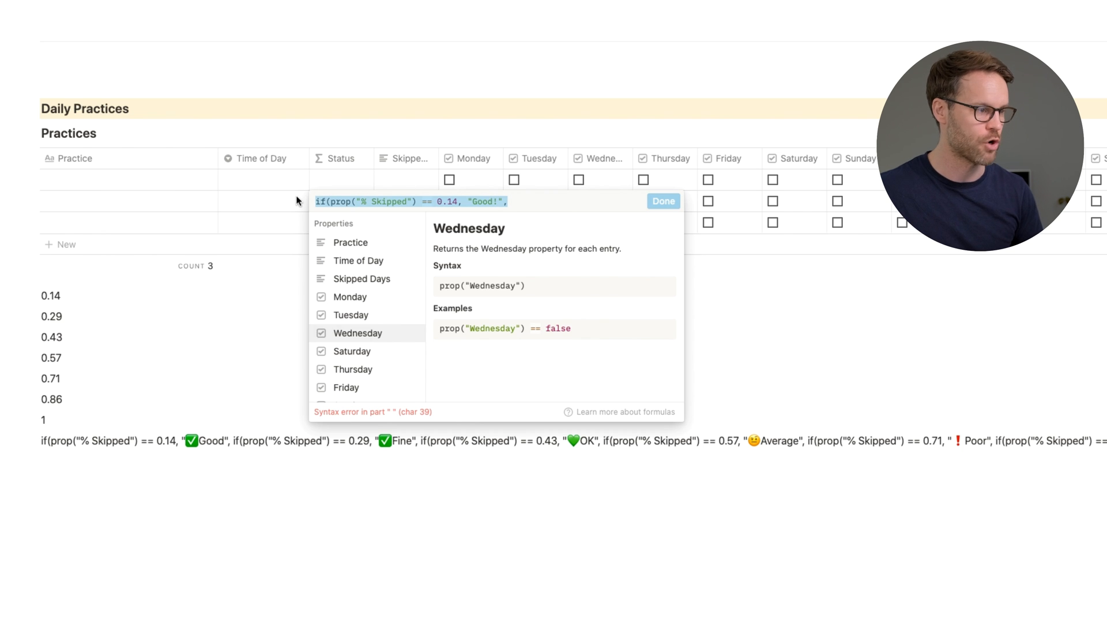
pyautogui.hotkey('ctrl', 'c')
pyautogui.click(539, 204)
pyautogui.hotkey('ctrl', 'v')
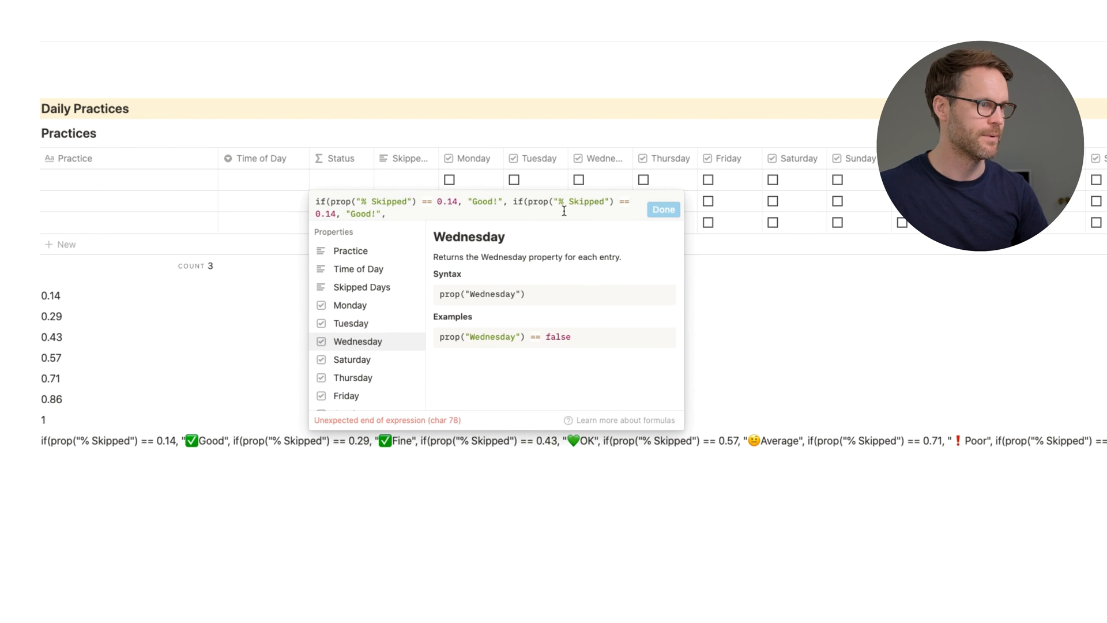
pyautogui.click(336, 214)
pyautogui.press('BackSpace')
pyautogui.press('BackSpace')
pyautogui.write('29')
pyautogui.doubleClick(361, 214)
pyautogui.write('Fine')
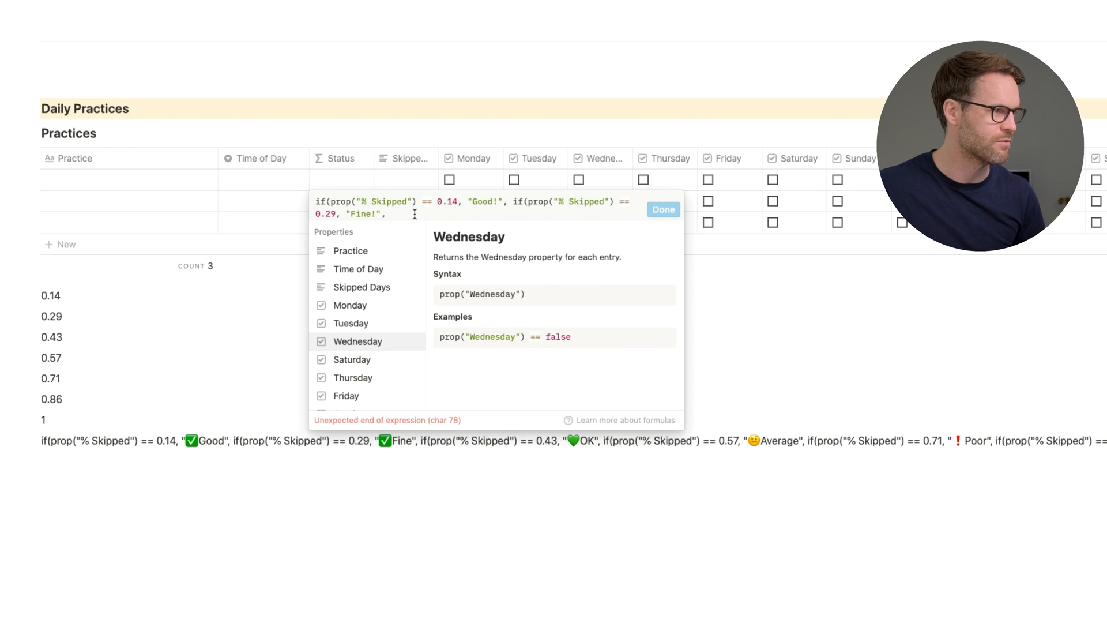
# - Append another copy of the condition to the Status formula and change it to 0.43 and "OK"
pyautogui.hotkey('ctrl', 'v')
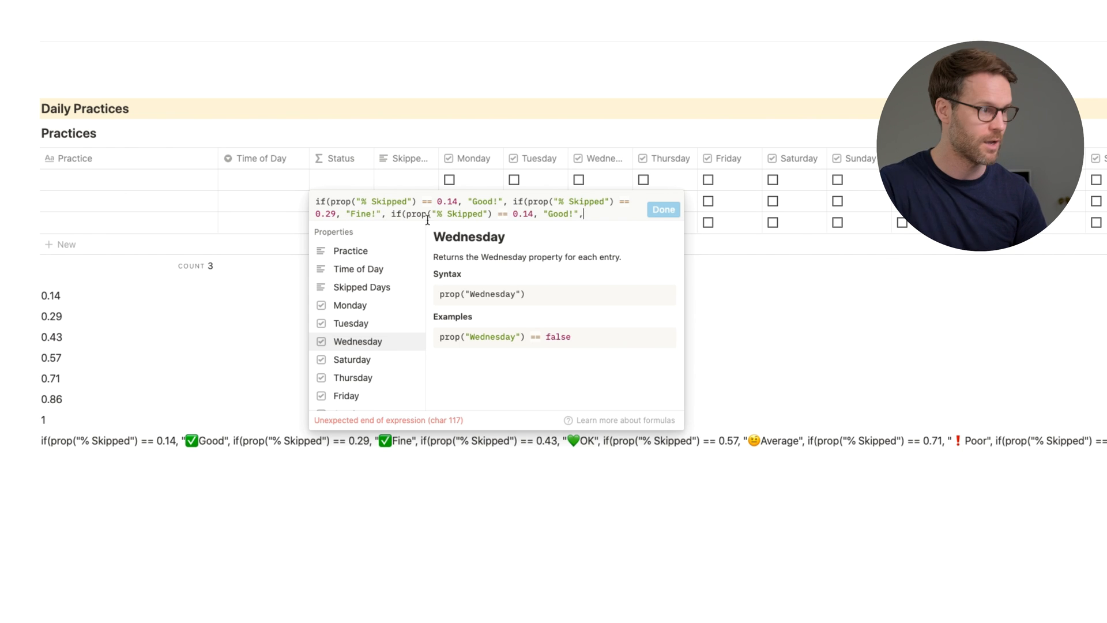
pyautogui.click(533, 213)
pyautogui.press('BackSpace')
pyautogui.press('BackSpace')
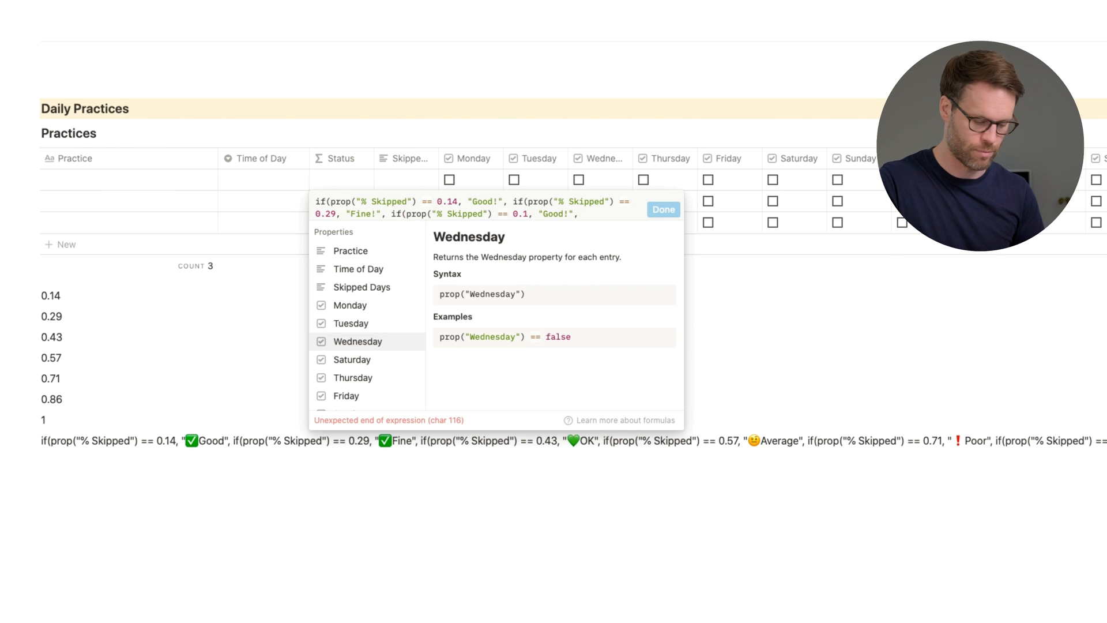
pyautogui.write('43')
pyautogui.doubleClick(563, 213)
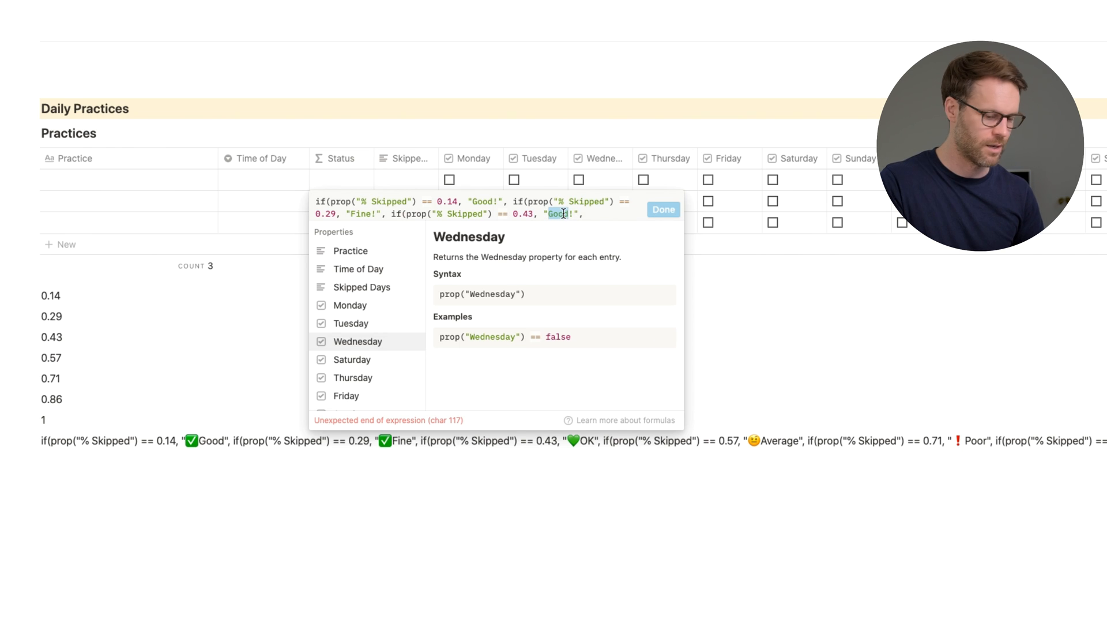
pyautogui.write('OK')
# - Append a fourth condition to the Status formula for 0.57 with the label "Average!"
pyautogui.hotkey('ctrl', 'v')
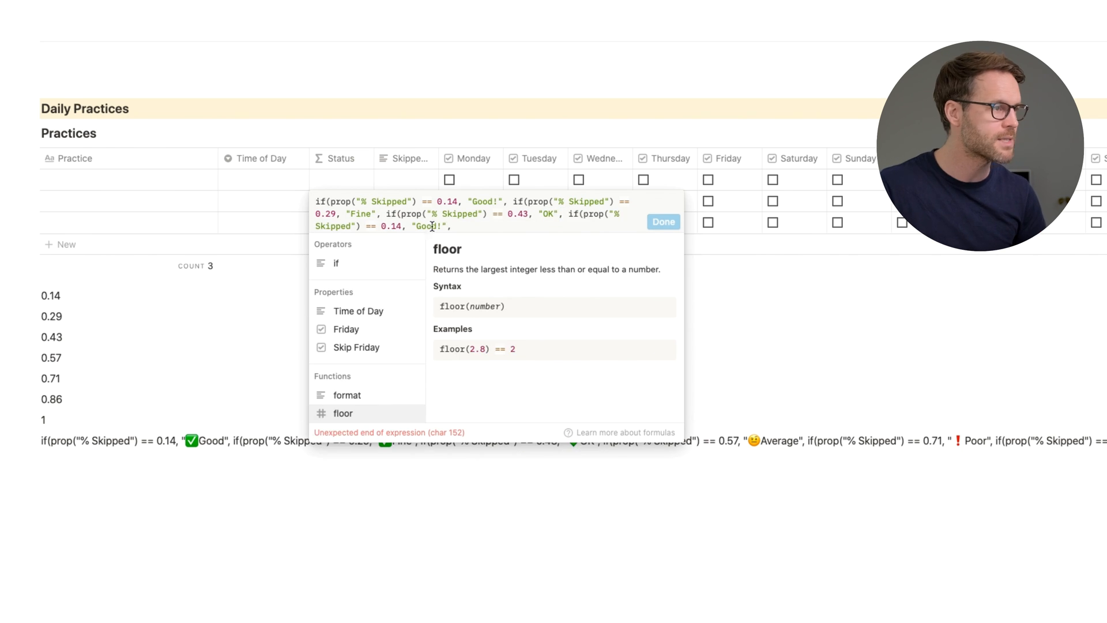
pyautogui.press('BackSpace')
pyautogui.press('BackSpace')
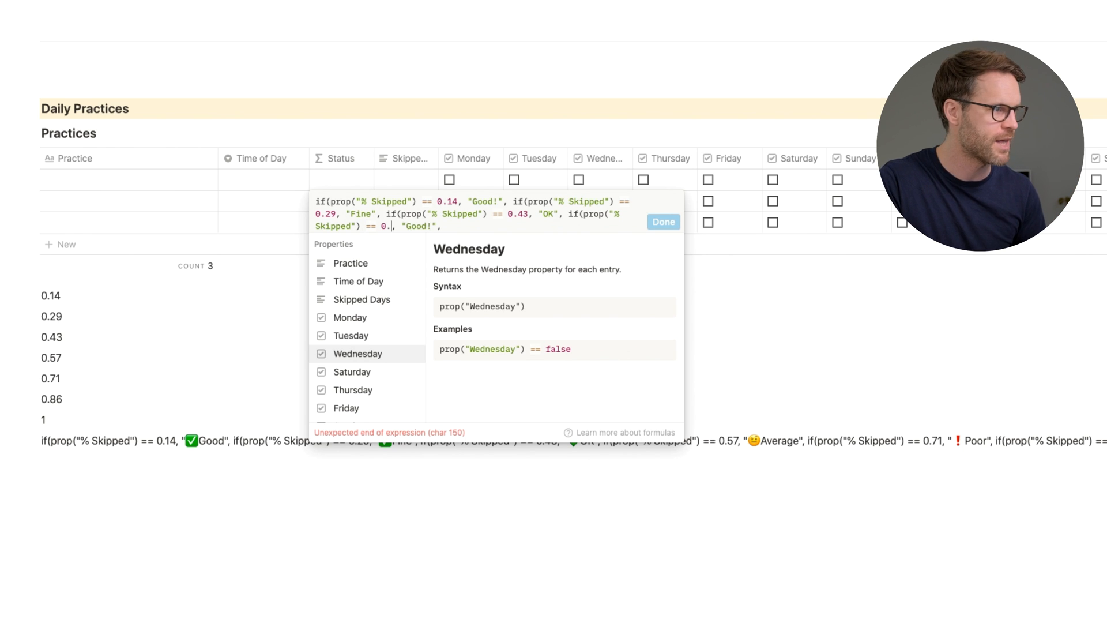
pyautogui.write('57')
pyautogui.doubleClick(422, 226)
pyautogui.write('Average')
# - Append two more conditions to the Status formula, for 0.71 and 0.86, both labelled "Poor!"
pyautogui.click(478, 225)
pyautogui.hotkey('ctrl', 'v')
pyautogui.click(503, 238)
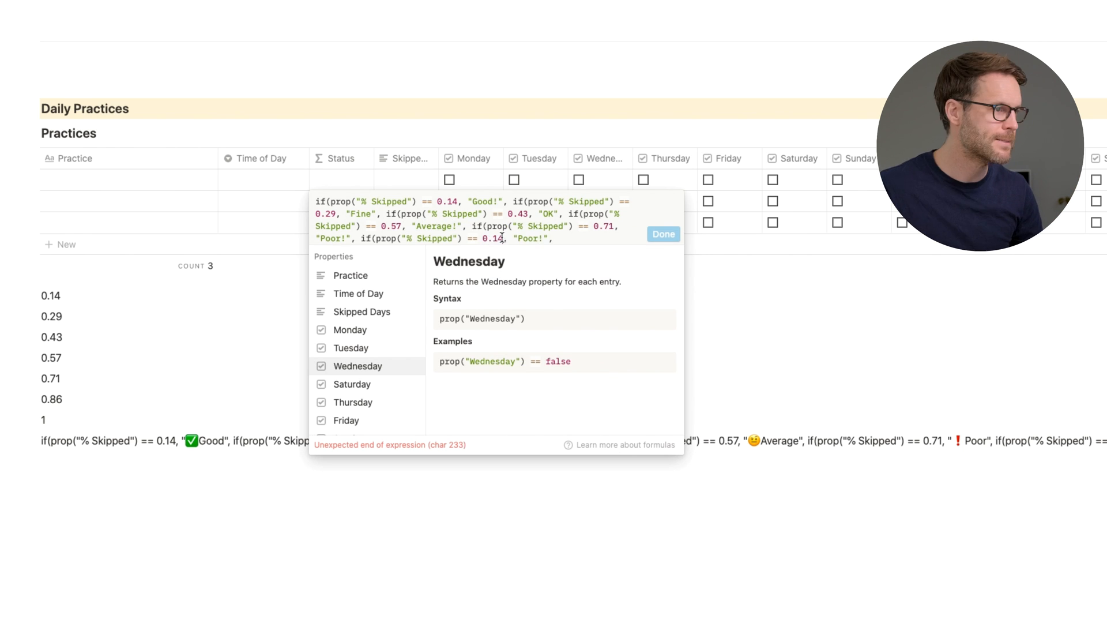
pyautogui.press('BackSpace')
pyautogui.press('BackSpace')
pyautogui.write('86')
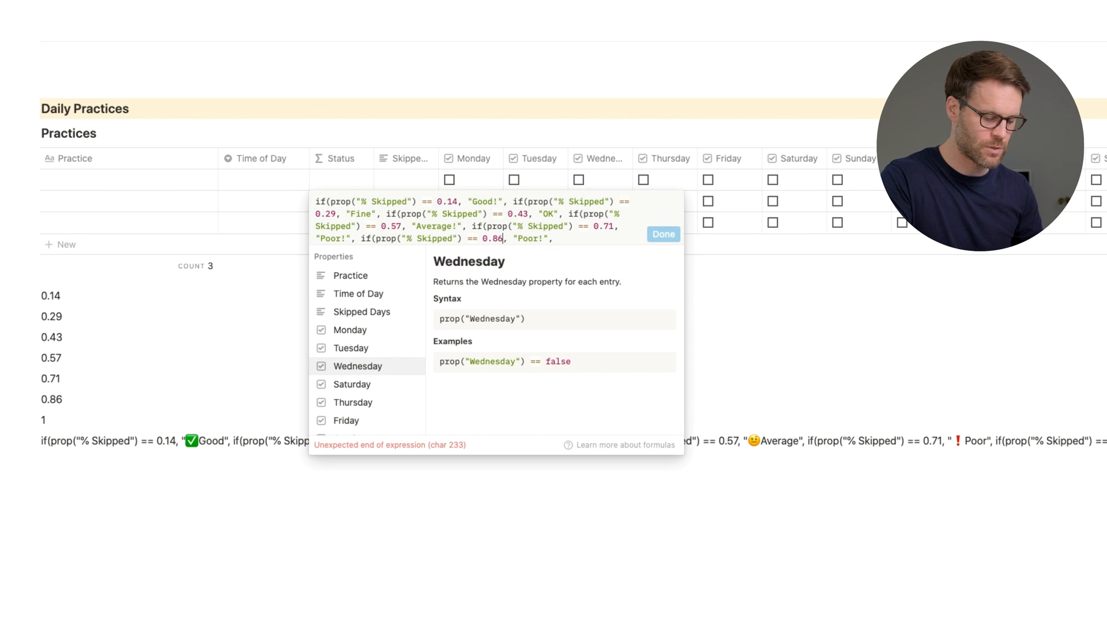
# - Finish the Status formula with the condition 1 for "Not Done!", the fallback "Perfect" and seven closing parentheses, and accept it
pyautogui.click(586, 239)
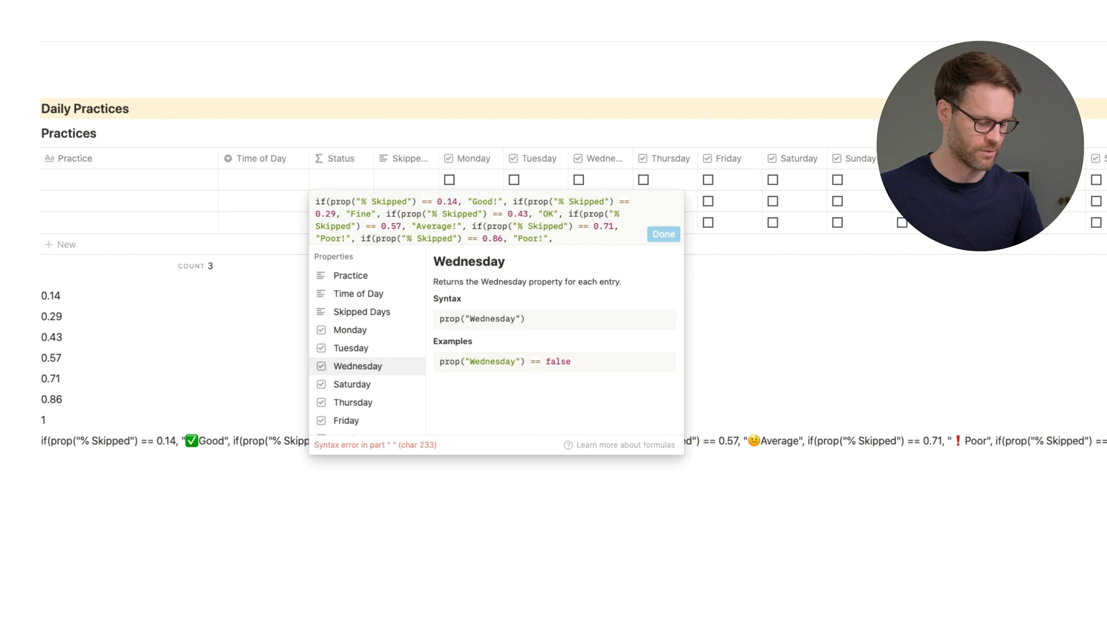
pyautogui.hotkey('ctrl', 'v')
pyautogui.click(400, 250)
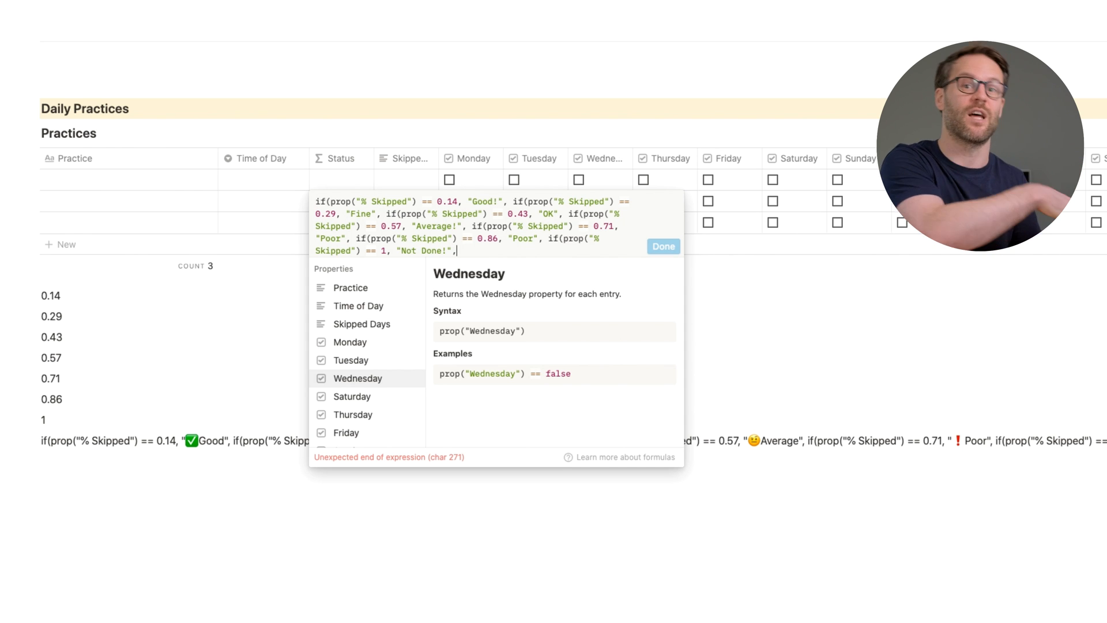
pyautogui.write('"')
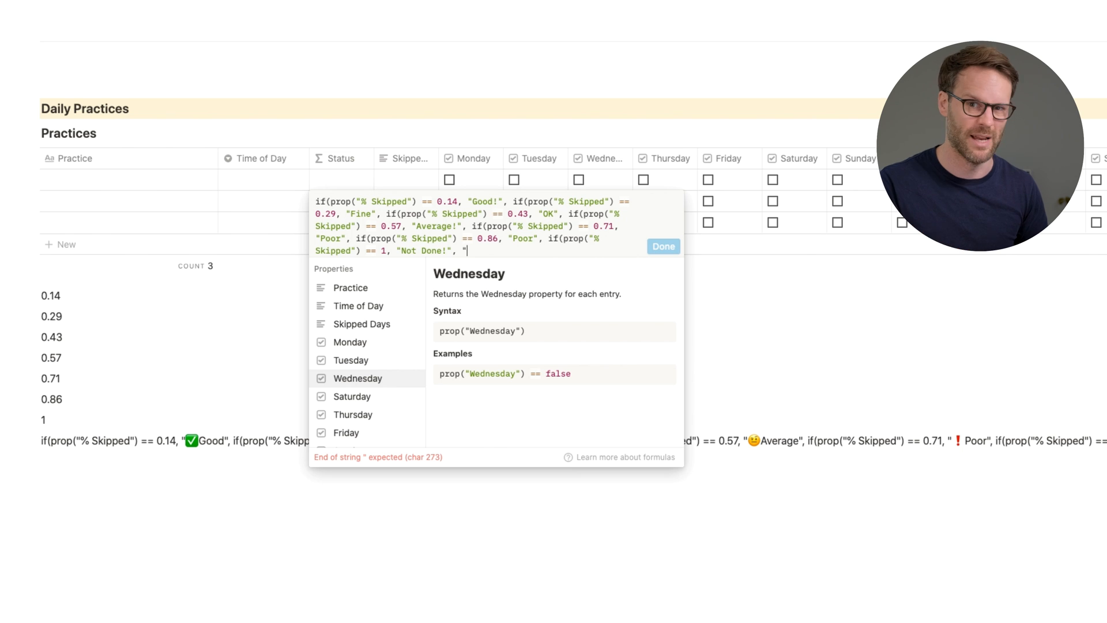
pyautogui.write('Perfect"')
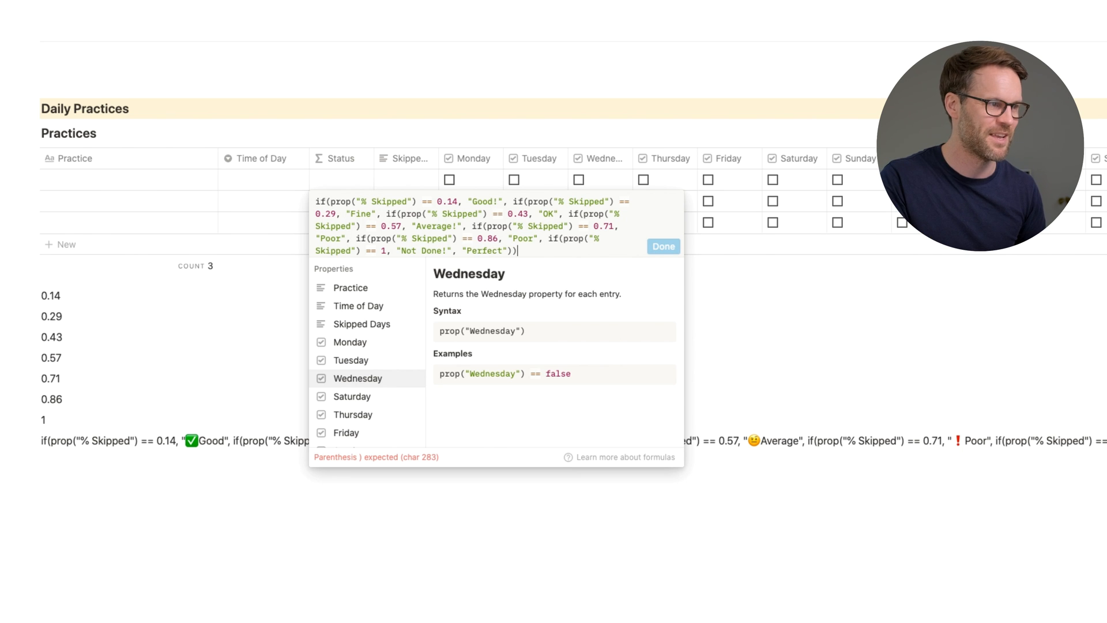
pyautogui.write(')))))))')
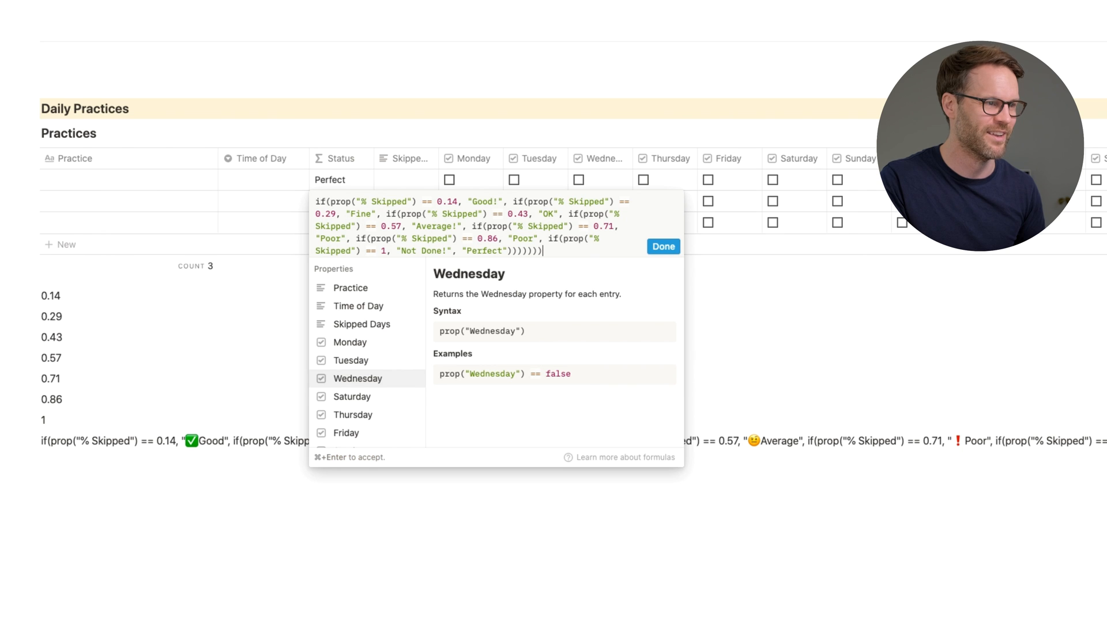
pyautogui.click(668, 249)
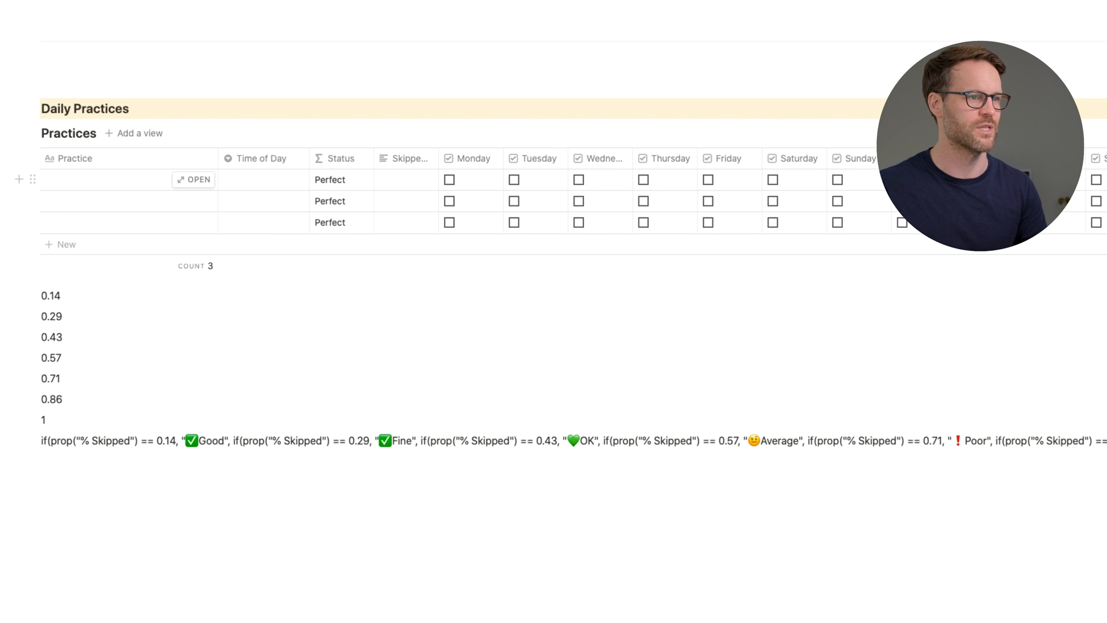
# - Test the Status formula by checking Skip Monday through Skip Sunday in the first row and clearing them all again
pyautogui.click(918, 183)
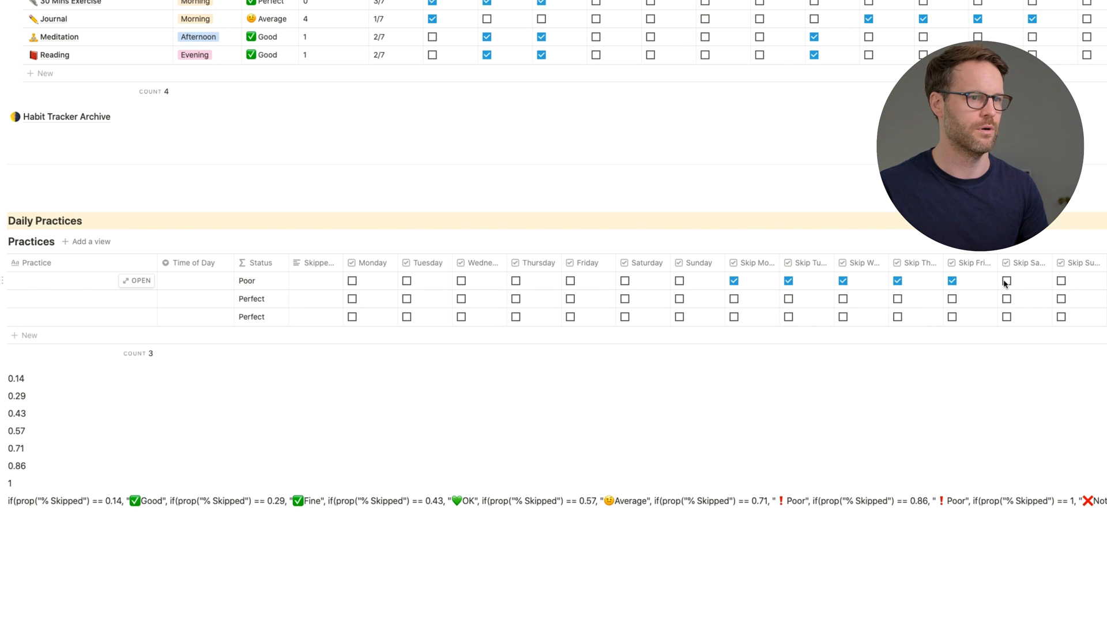
pyautogui.click(1061, 281)
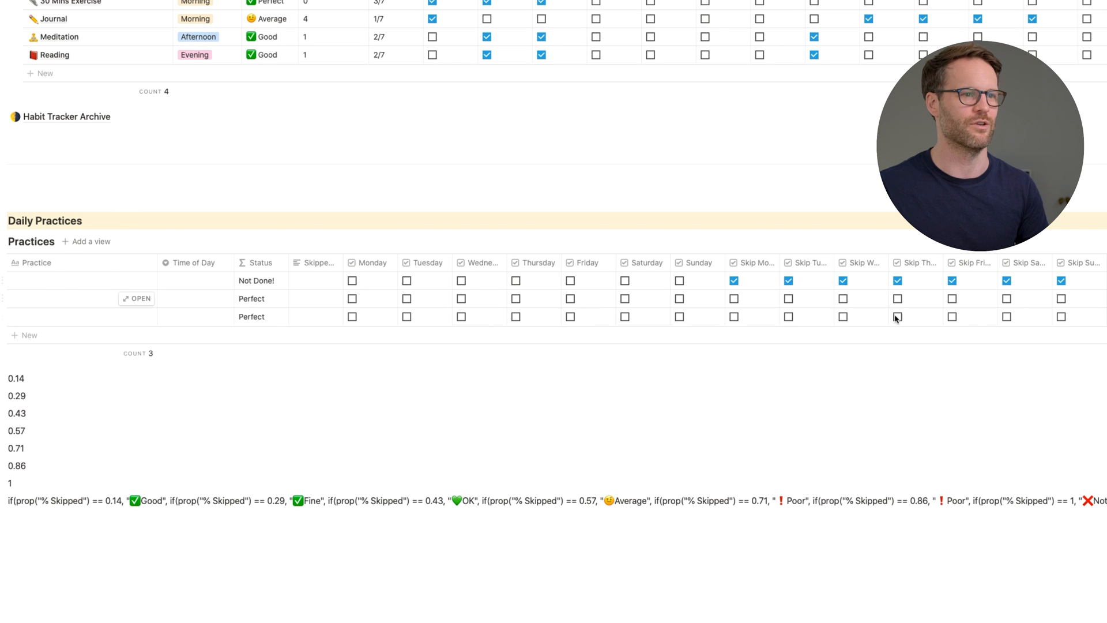
pyautogui.click(734, 281)
pyautogui.click(788, 281)
pyautogui.click(843, 281)
pyautogui.click(898, 281)
pyautogui.click(952, 281)
pyautogui.click(1006, 281)
pyautogui.click(1061, 281)
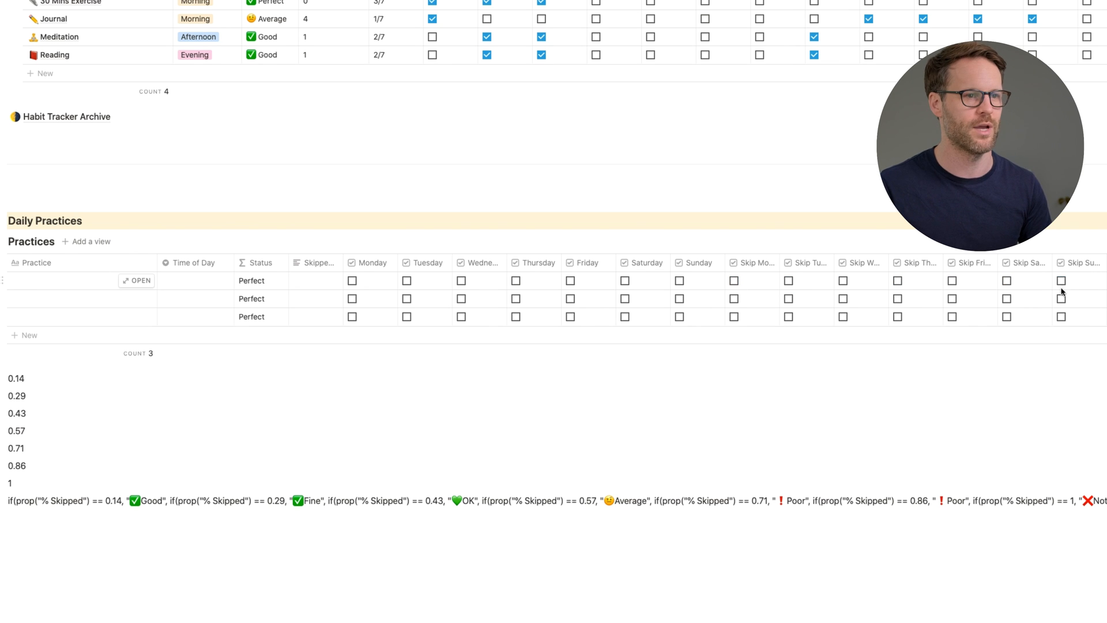
# - Insert a thinking face emoji on a new line below the sample formula text
pyautogui.click(95, 524)
pyautogui.write('/enm')
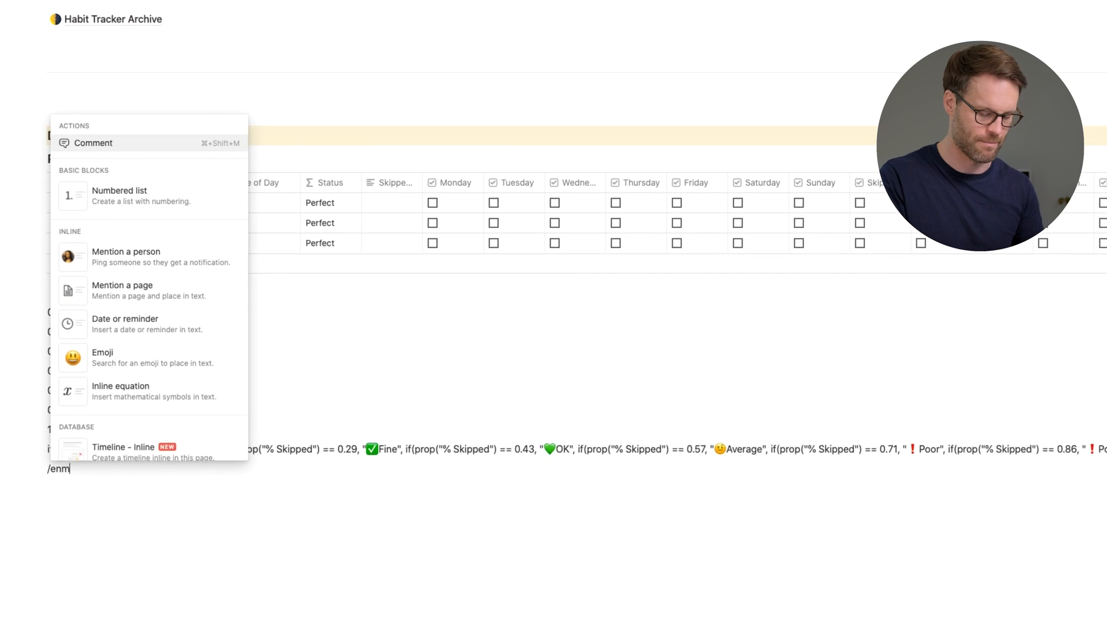
pyautogui.press('BackSpace')
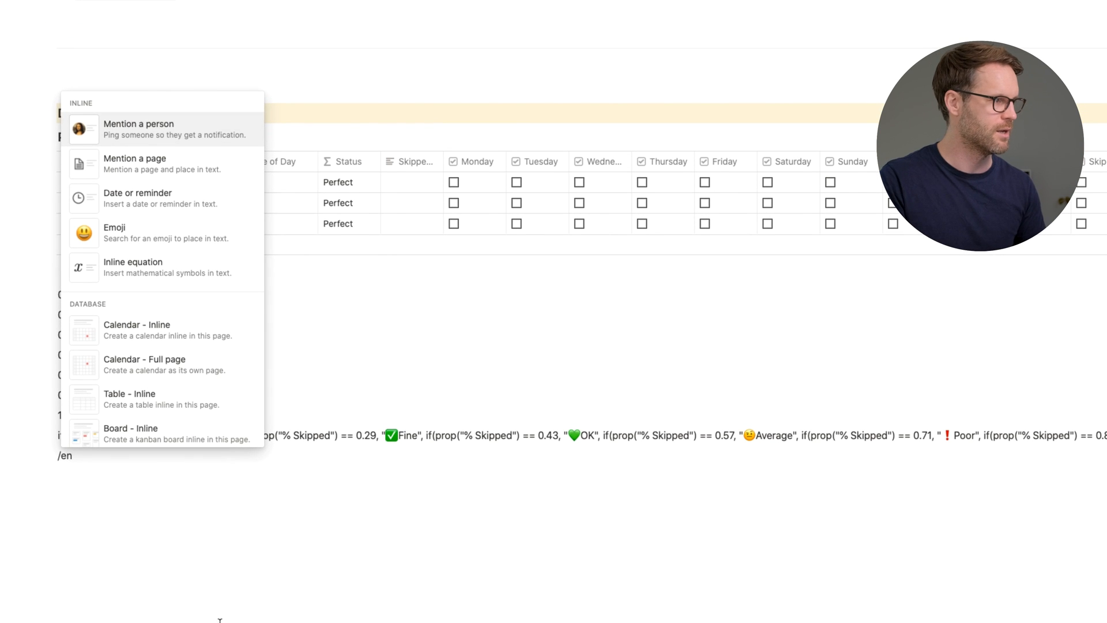
pyautogui.click(132, 236)
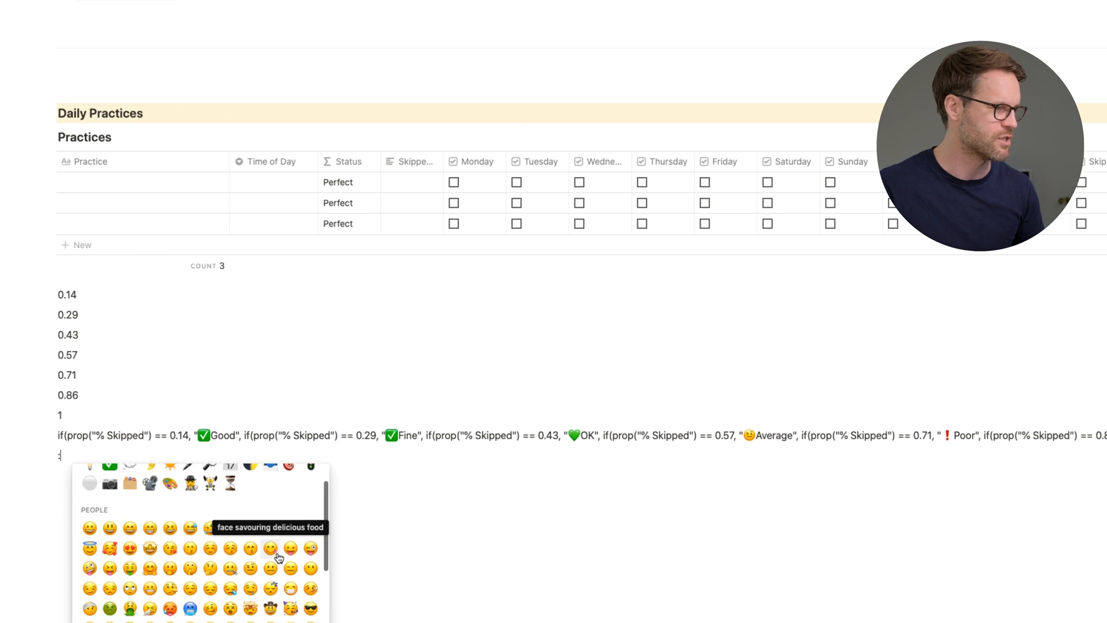
pyautogui.click(210, 599)
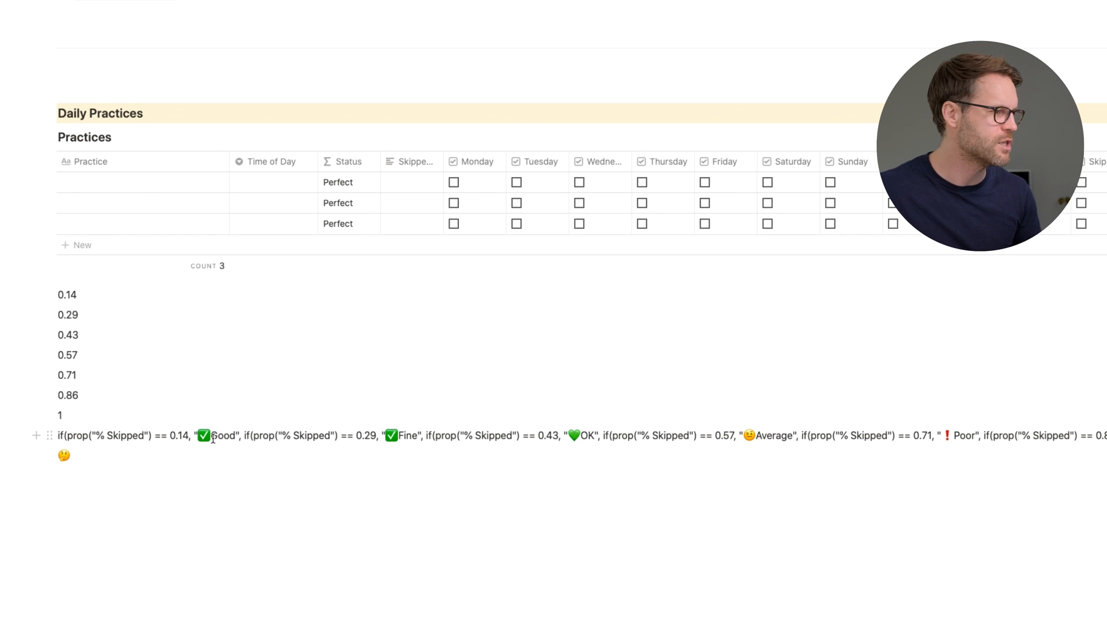
# - Copy the check mark emoji from the sample formula into the Status formula before "Good!" and accept it
pyautogui.moveTo(213, 438); pyautogui.dragTo(197, 439)
pyautogui.press('super+c')
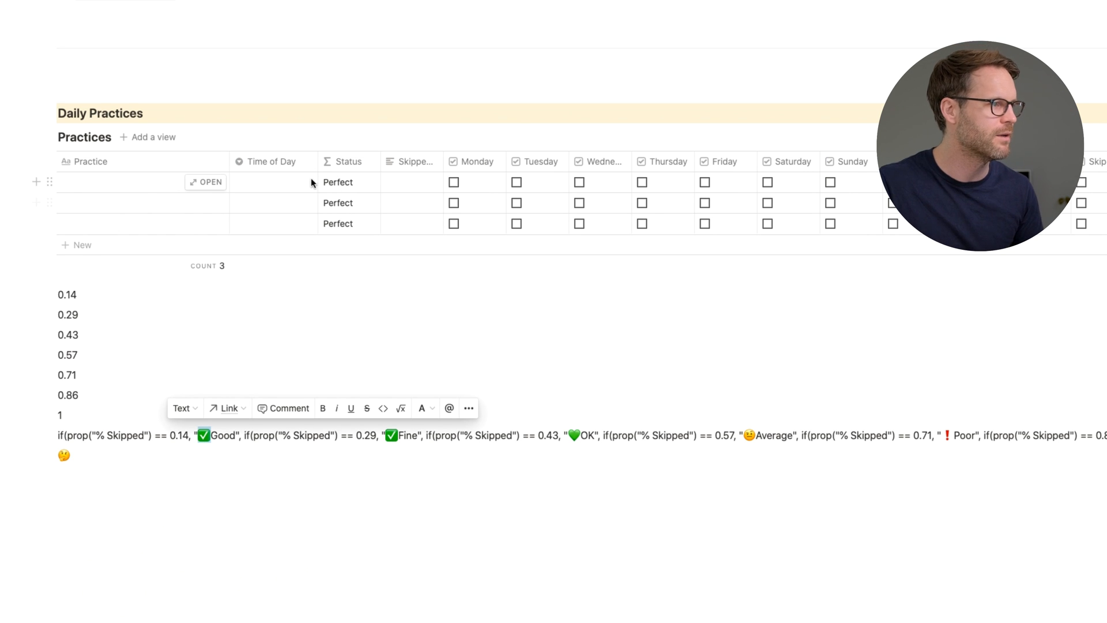
pyautogui.click(349, 181)
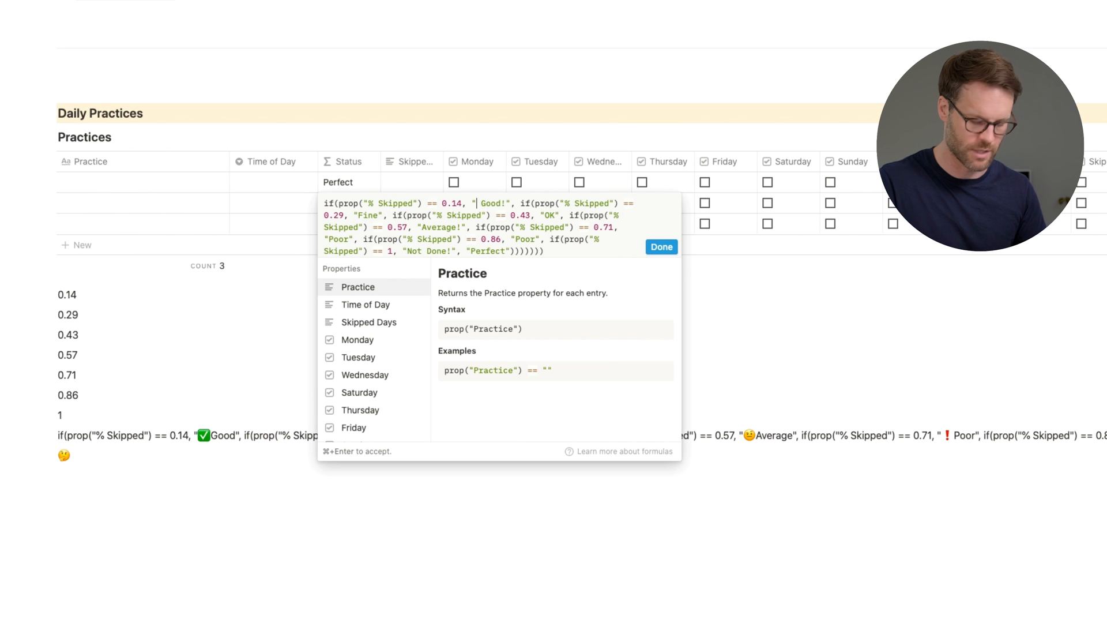
pyautogui.click(475, 203)
pyautogui.press('super+v')
pyautogui.click(662, 247)
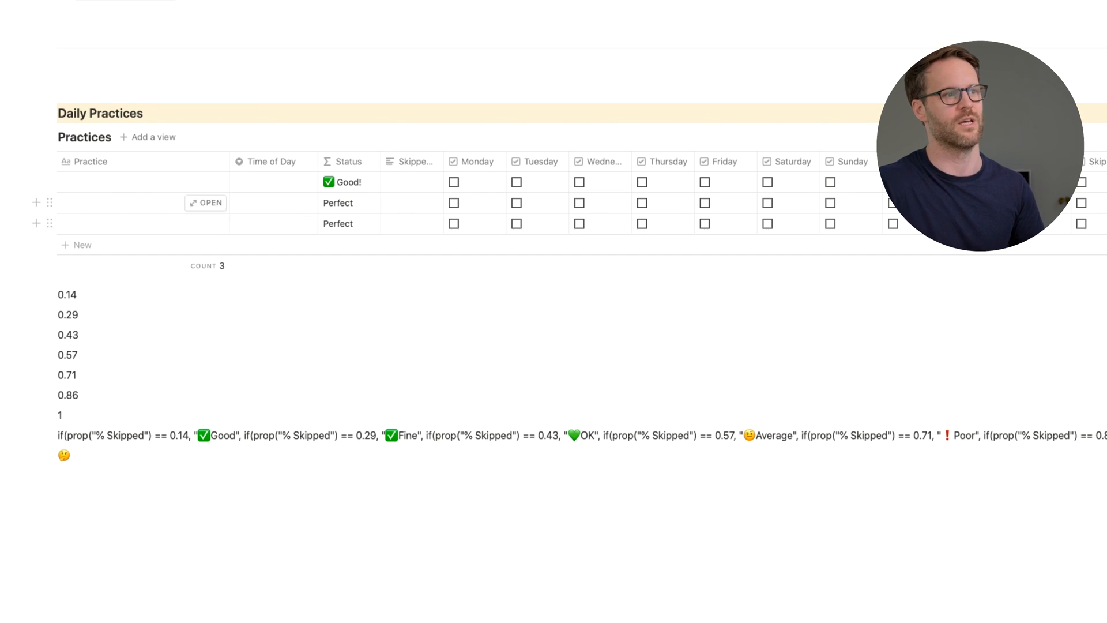
# - Add emojis to the remaining Status labels: ✅ Fine, 🤔 OK, 😐 Average!, ❗ for both Poor, ❌ Not Done! and ✅ Perfect
pyautogui.click(340, 184)
pyautogui.click(375, 131)
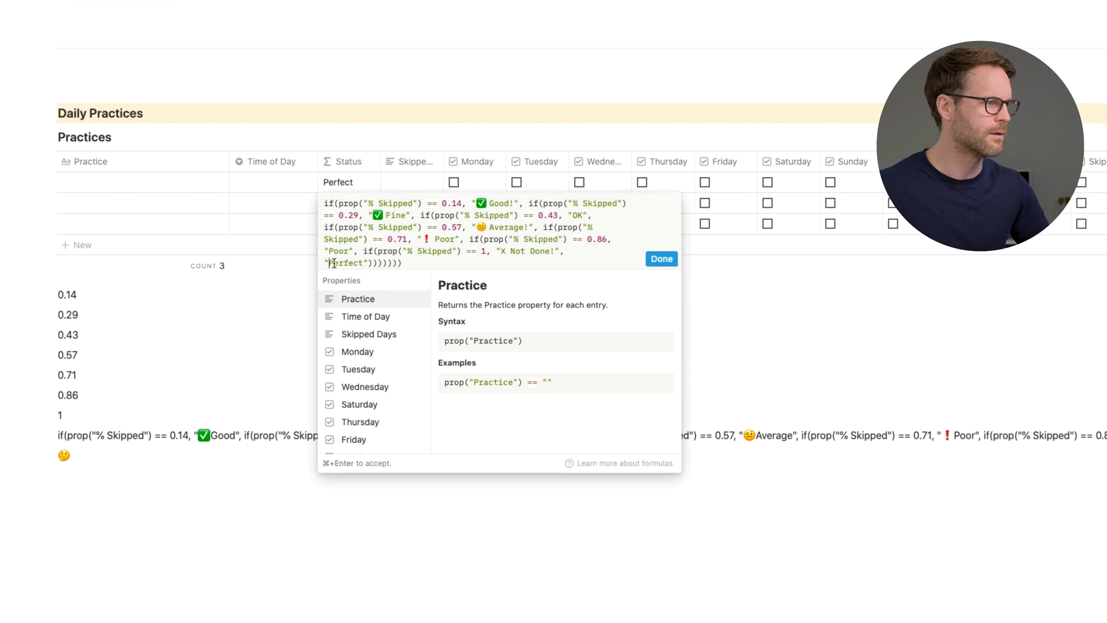
pyautogui.click(507, 317)
pyautogui.click(343, 182)
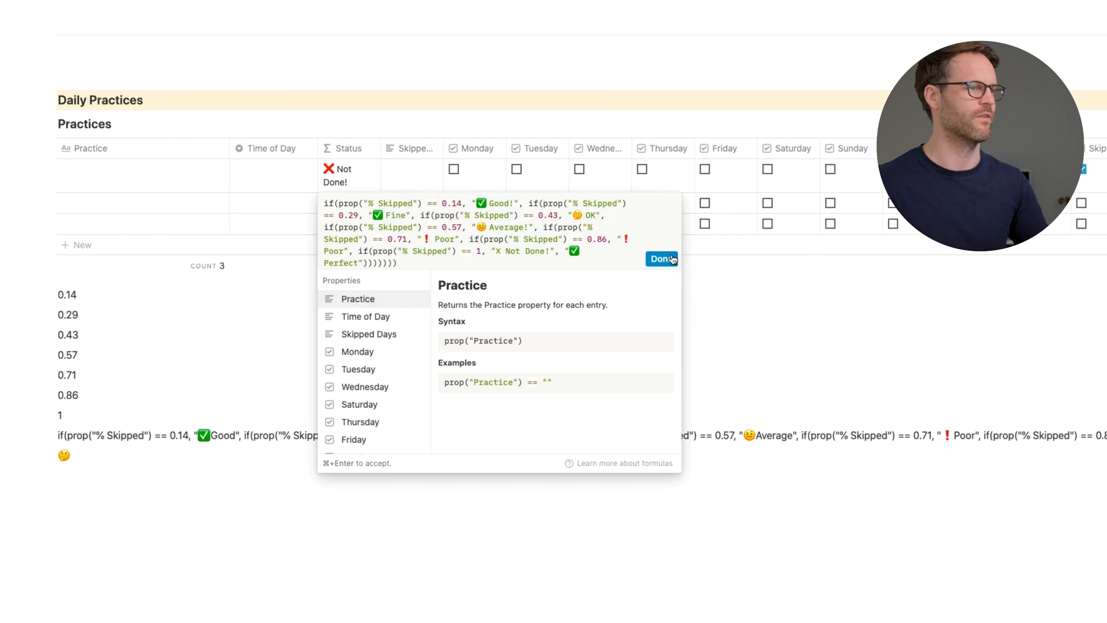
pyautogui.click(669, 259)
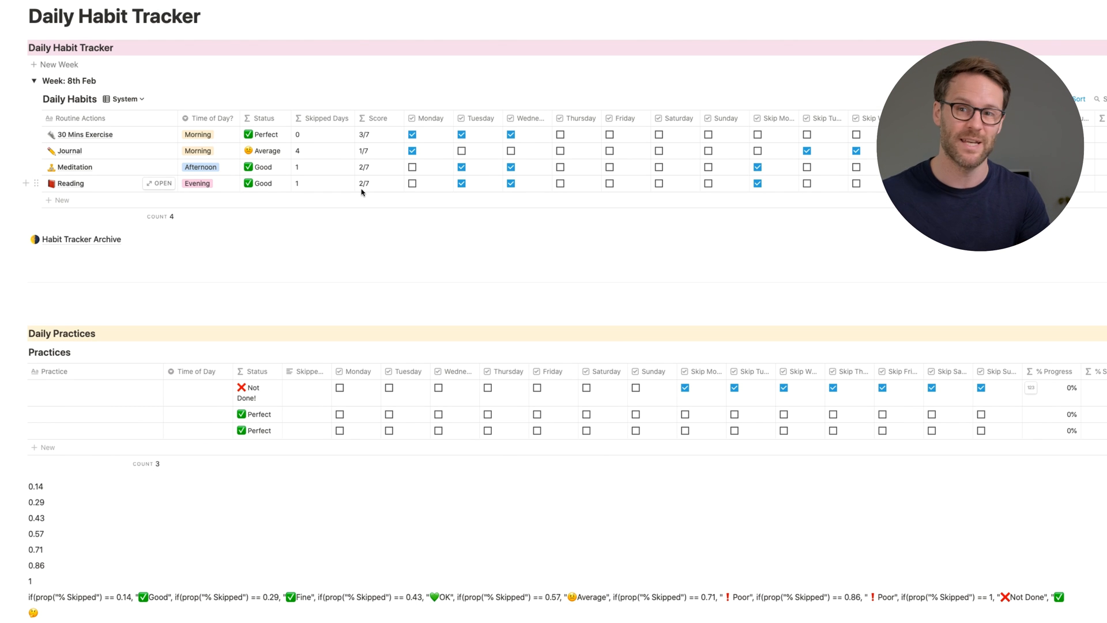
# - Copy the whole Skipped Days formula from the Daily Habits table
pyautogui.click(330, 149)
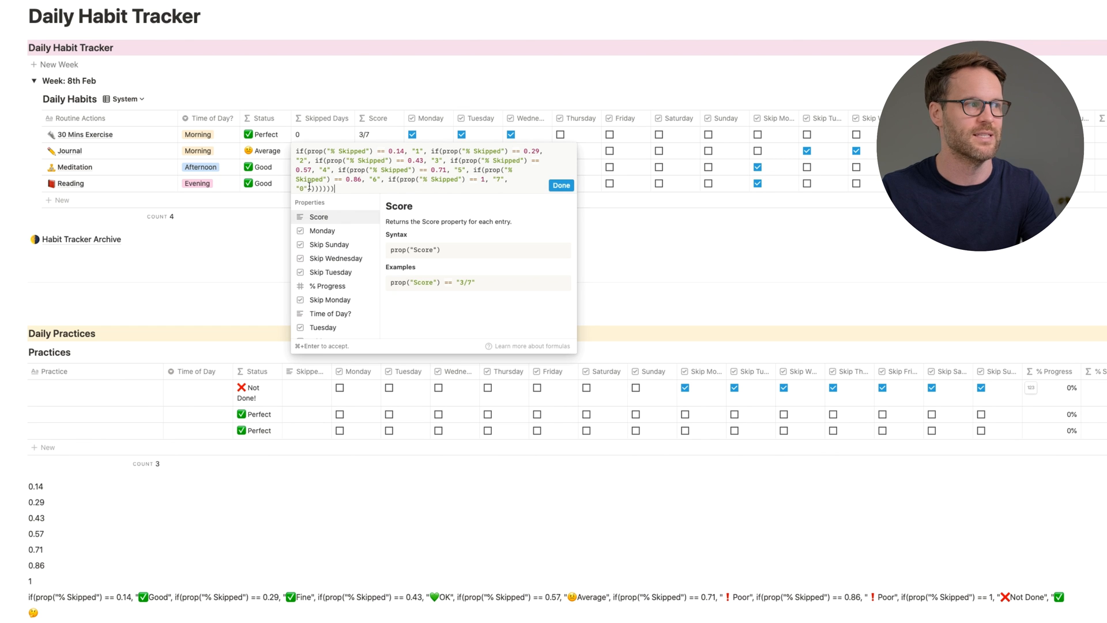
pyautogui.press('super+a')
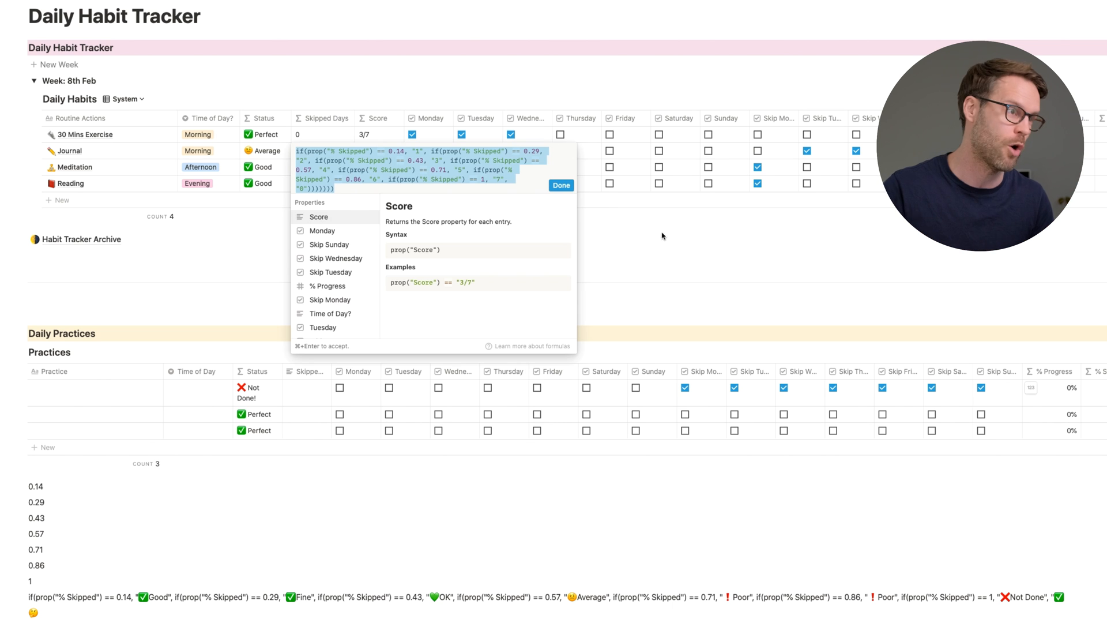
pyautogui.click(316, 395)
pyautogui.click(314, 393)
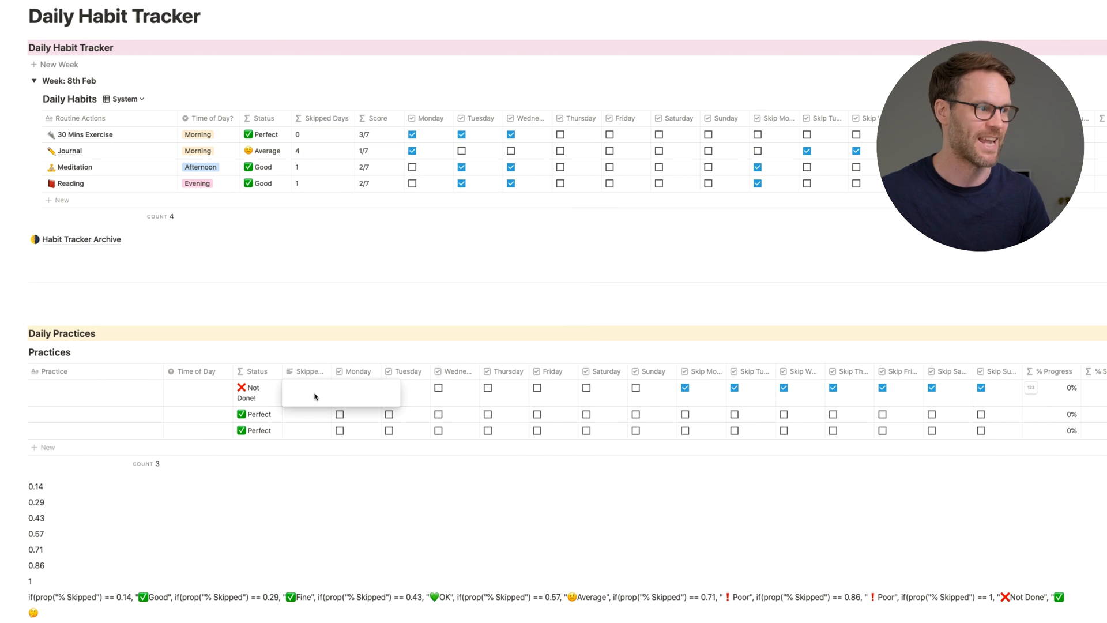
pyautogui.press('super+v')
pyautogui.press('super+z')
# - Change the Skipped Days property in the Practices table to Formula and fill it with the copied % Skipped formula returning "1" through "7", otherwise "0"
pyautogui.click(306, 375)
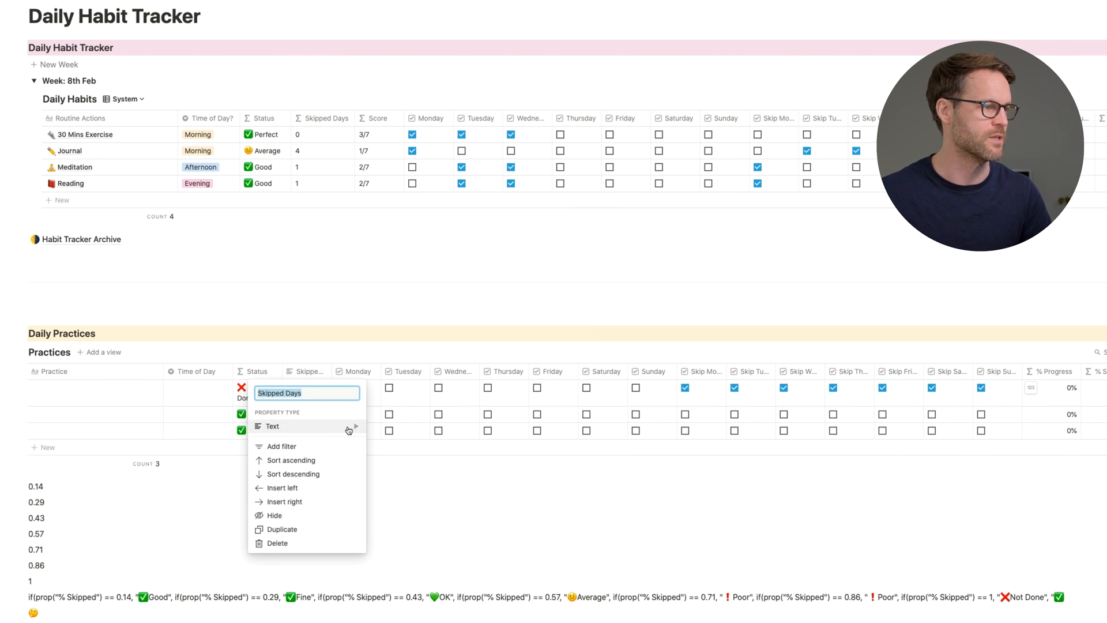
pyautogui.moveTo(348, 430)
pyautogui.click(391, 509)
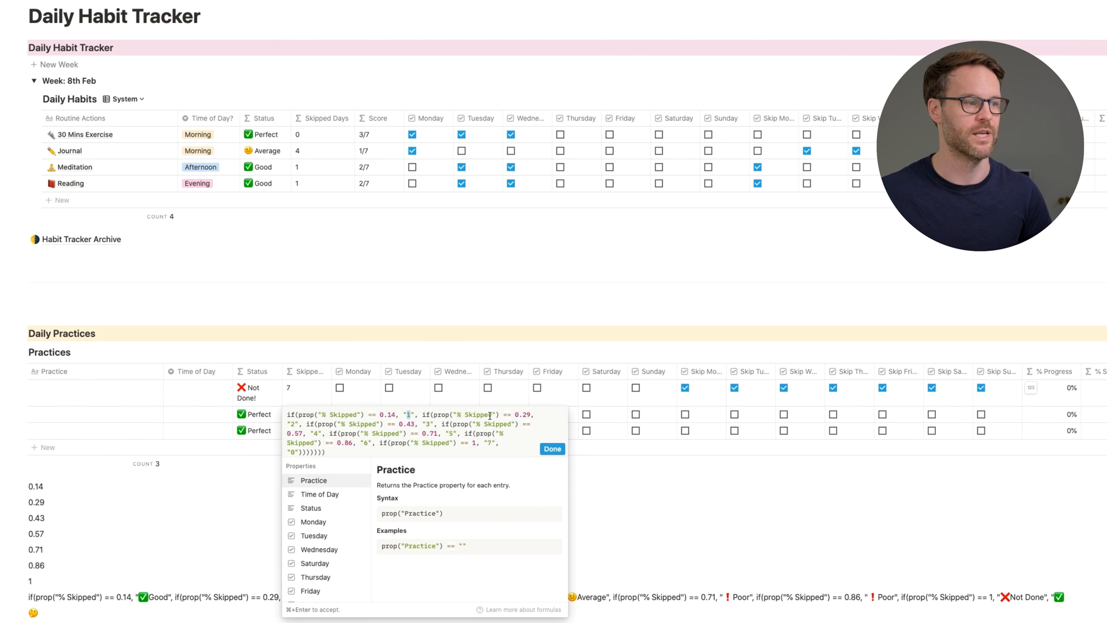
pyautogui.press('super+Return')
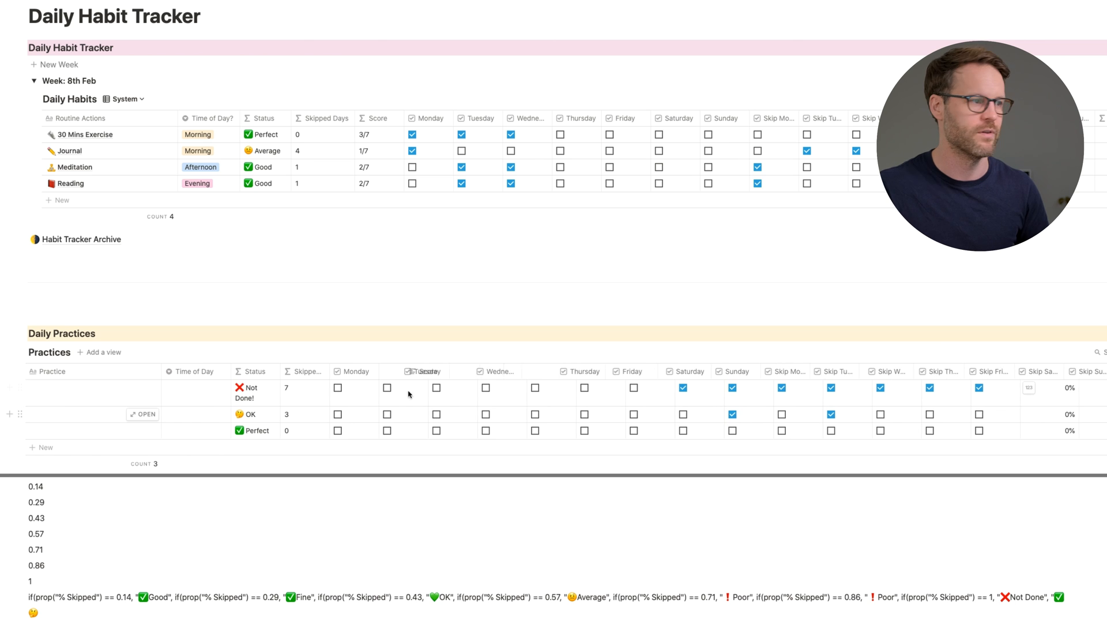
# - Examine the Score formula in the Daily Habits table, including the "1/7" result of its first % Progress condition
pyautogui.click(386, 139)
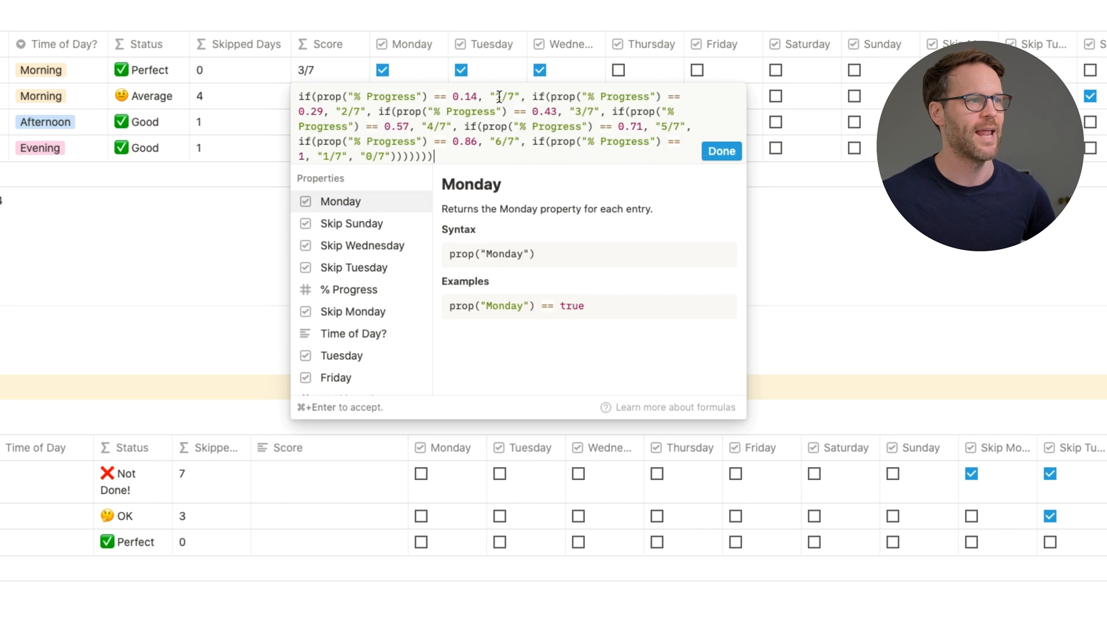
pyautogui.moveTo(494, 96); pyautogui.dragTo(512, 96)
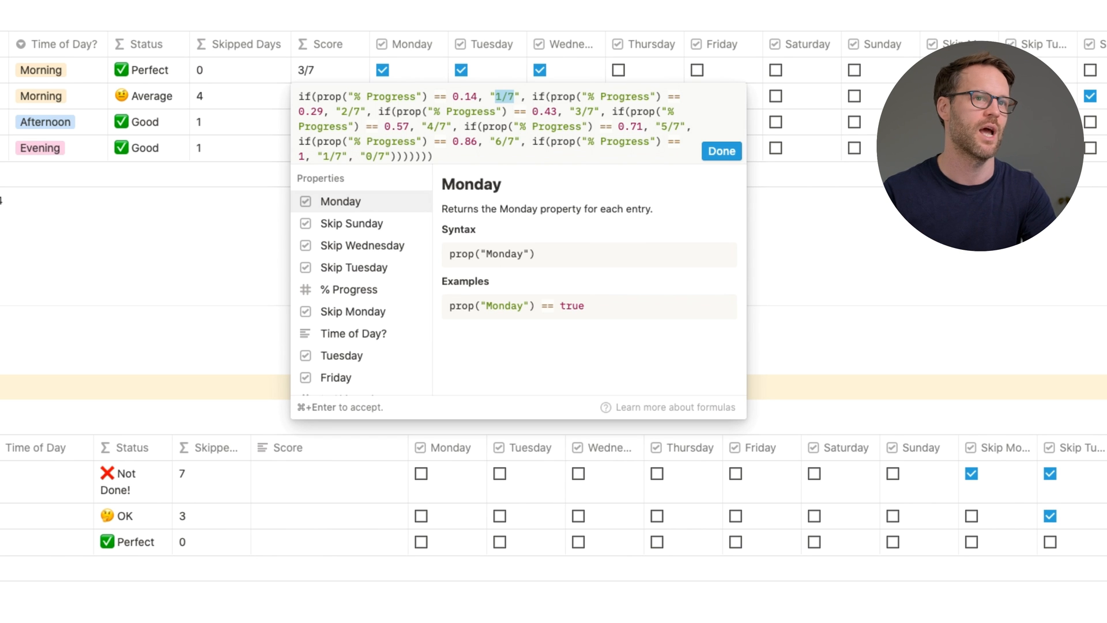
pyautogui.click(514, 157)
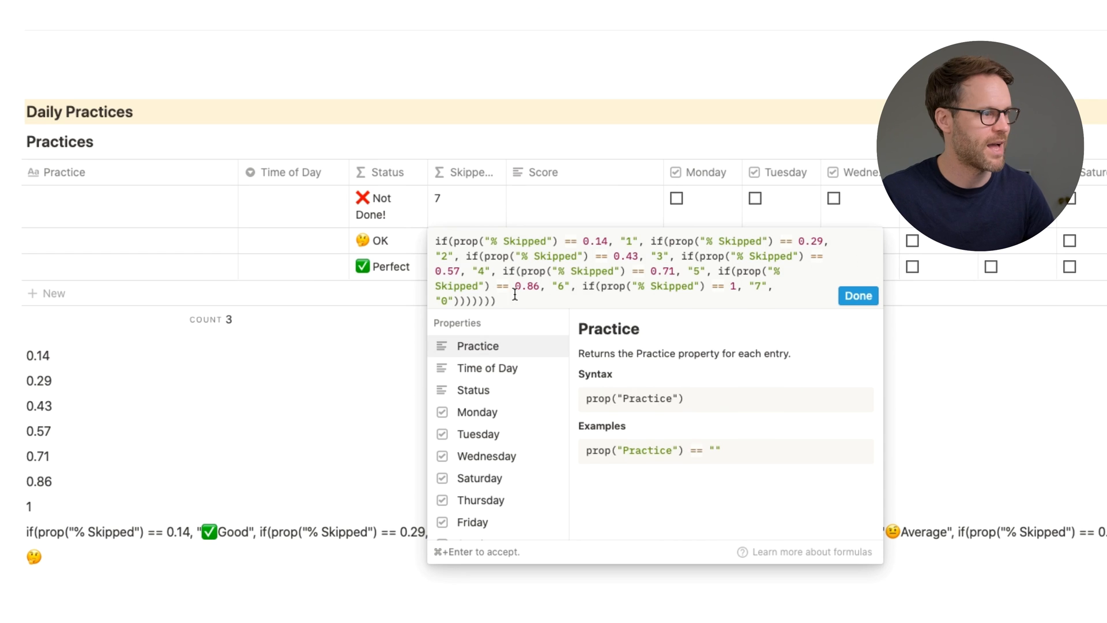
# - Copy the whole Skipped Days formula from the Practices table and close its editor
pyautogui.moveTo(506, 295); pyautogui.dragTo(416, 226)
pyautogui.press('super+c')
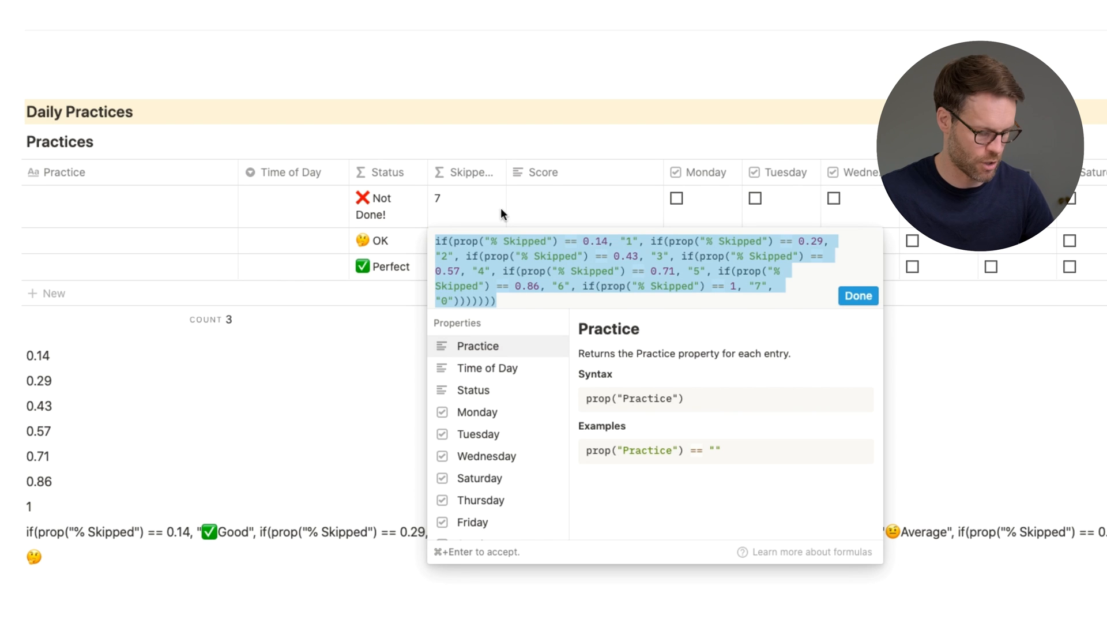
pyautogui.click(937, 318)
# - Change the Score property in the Practices table to Formula and paste the copied Skipped Days formula into it
pyautogui.click(605, 224)
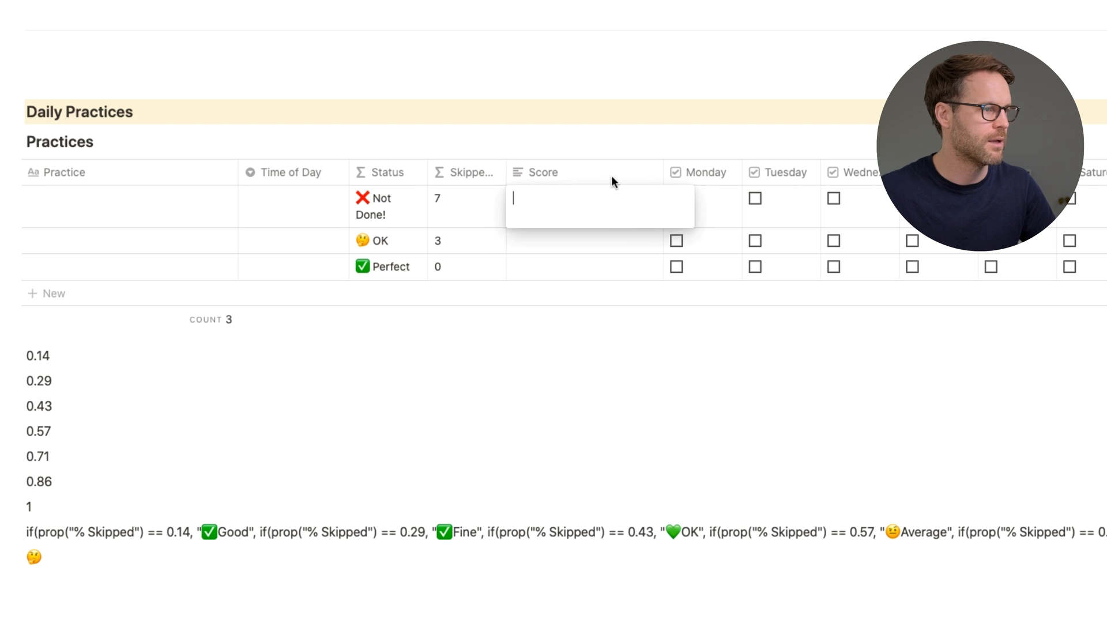
pyautogui.press('Escape')
pyautogui.click(590, 177)
pyautogui.click(610, 266)
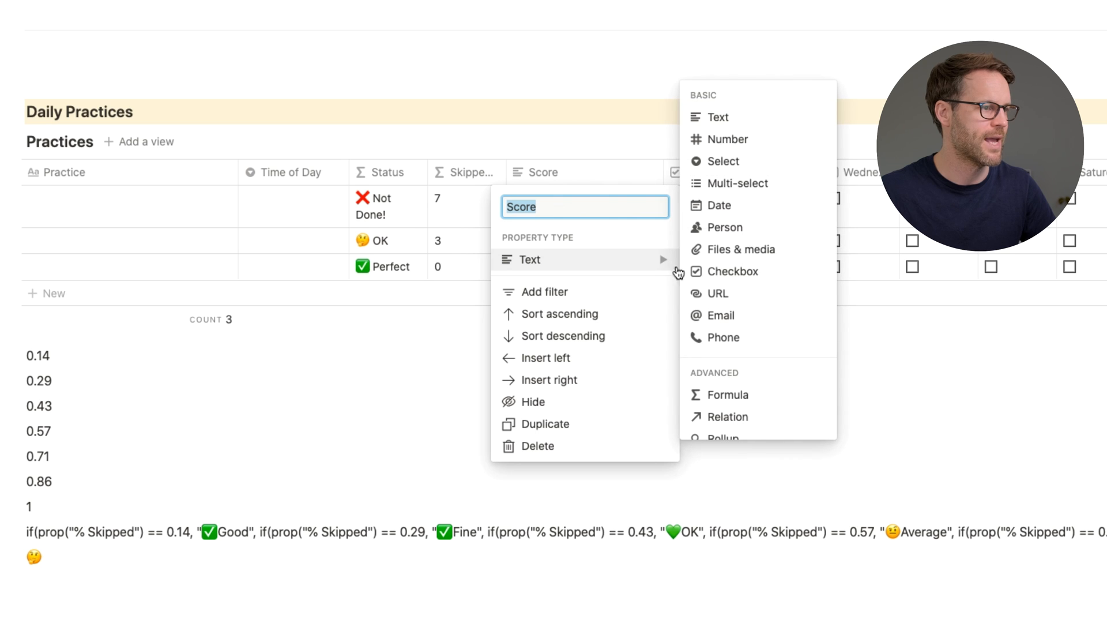
pyautogui.click(750, 393)
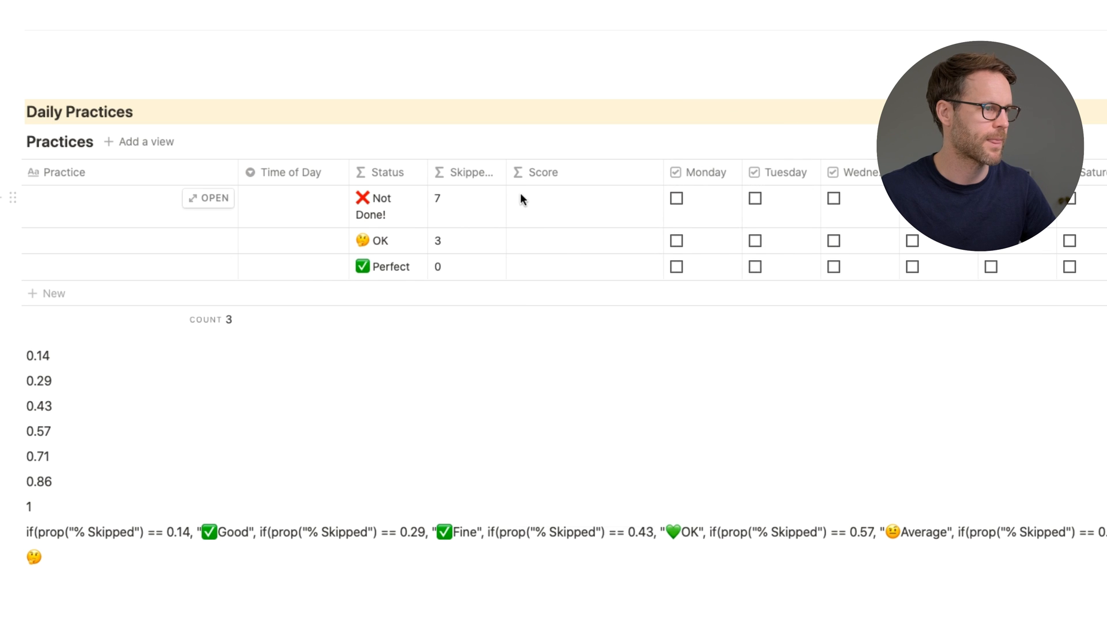
pyautogui.click(521, 196)
pyautogui.press('super+v')
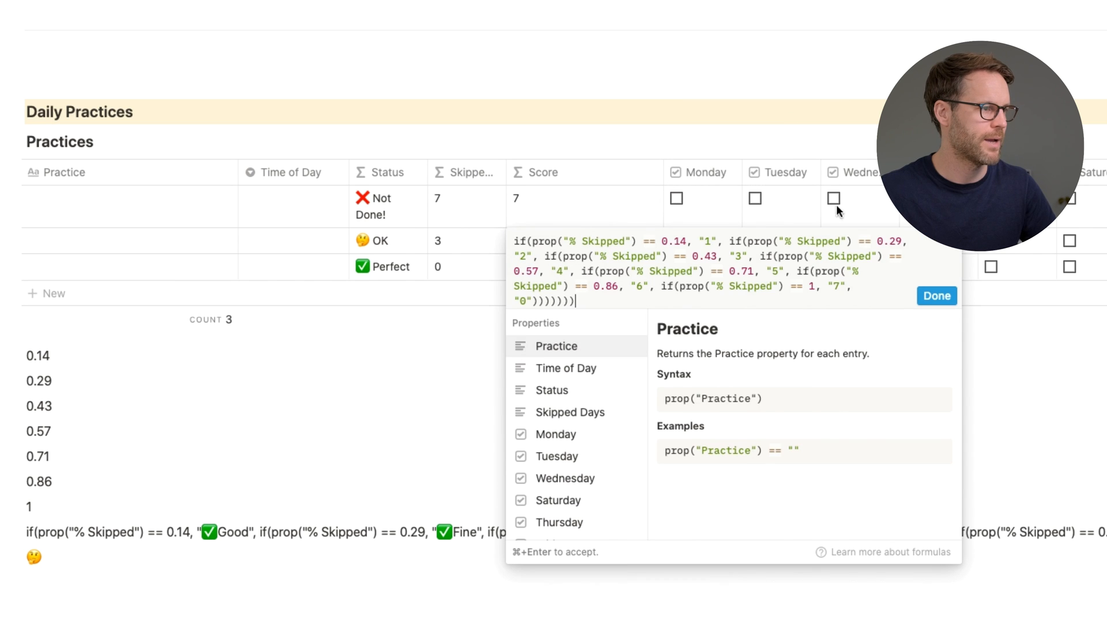
# - Replace "Skipped" with "Progress" in all seven conditions of the Score formula so each one refers to % Progress
pyautogui.doubleClick(597, 243)
pyautogui.write('Progre')
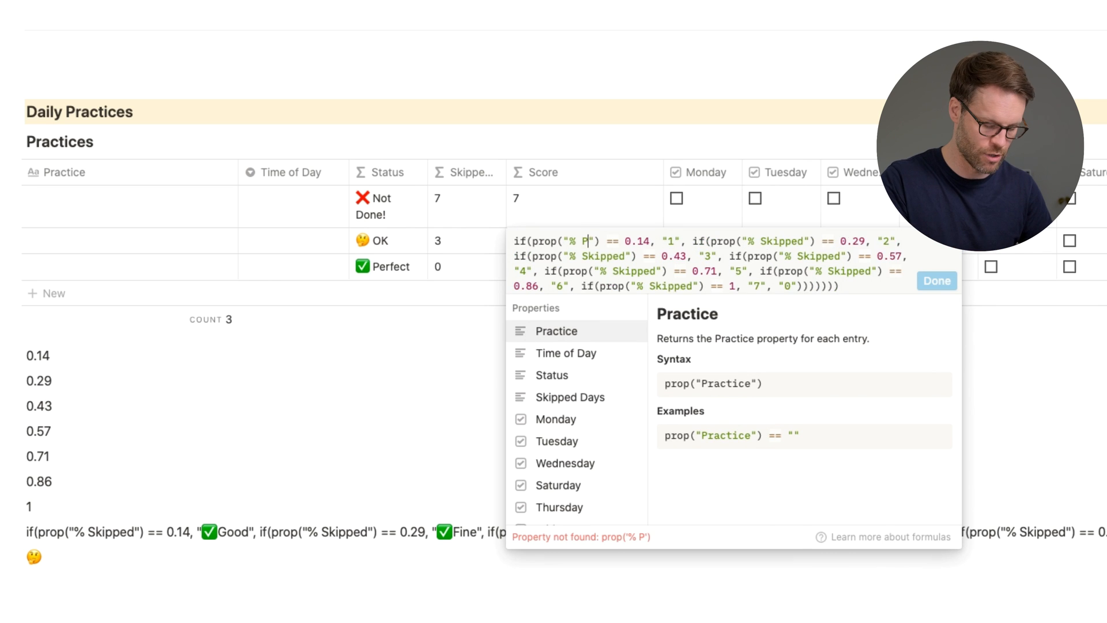
pyautogui.write('ss')
pyautogui.doubleClick(607, 241)
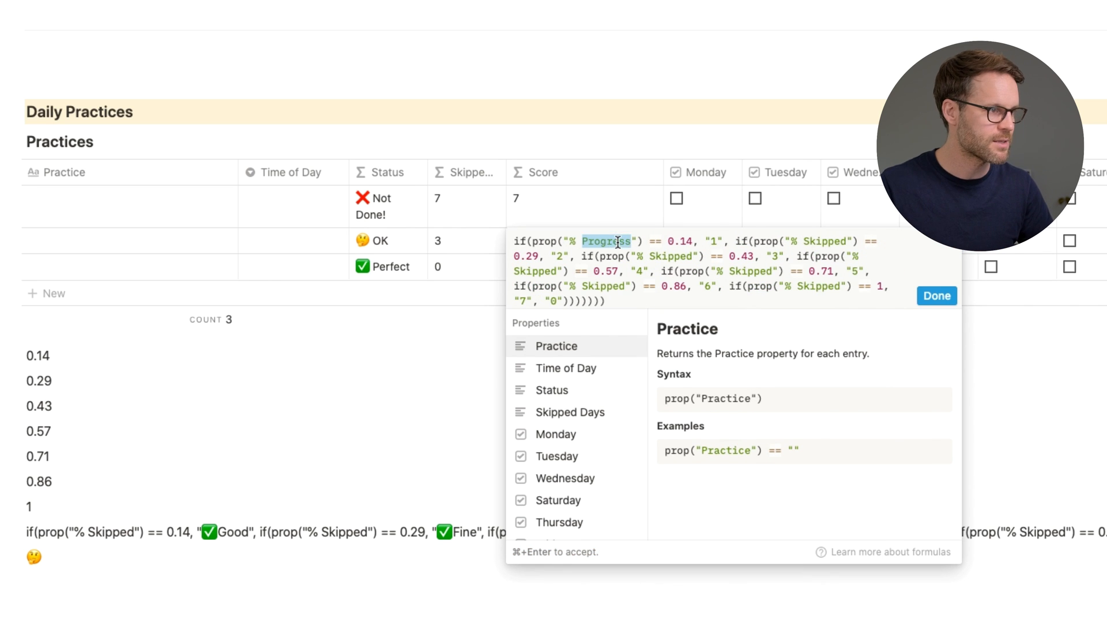
pyautogui.press('super+c')
pyautogui.doubleClick(818, 243)
pyautogui.press('super+v')
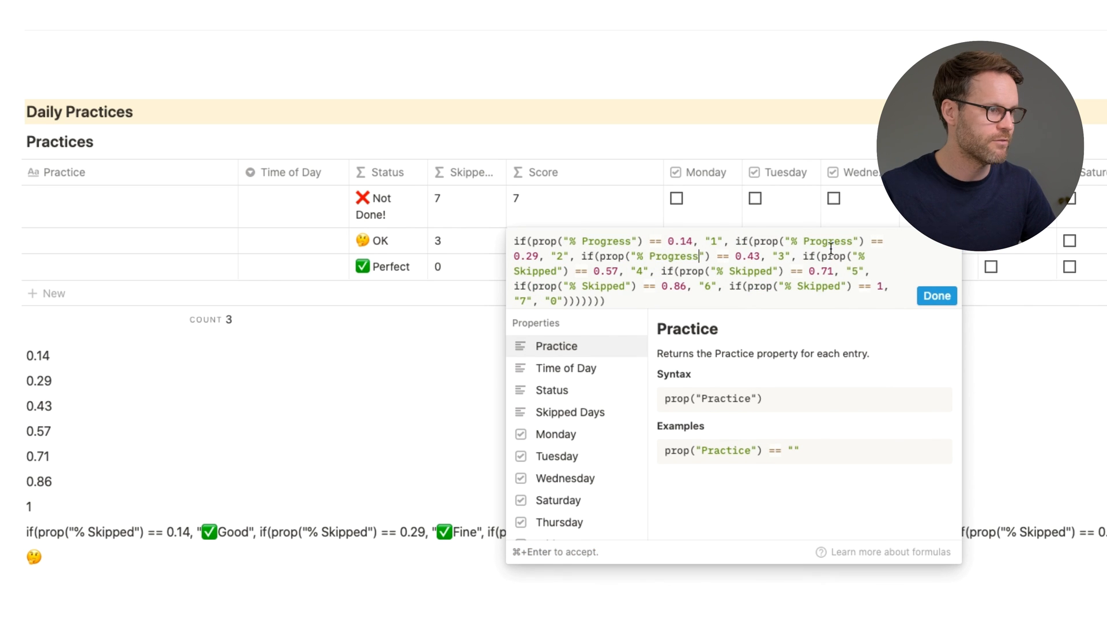
pyautogui.doubleClick(538, 271)
pyautogui.press('super+v')
pyautogui.doubleClick(760, 271)
pyautogui.press('super+v')
pyautogui.doubleClick(606, 286)
pyautogui.press('super+v')
pyautogui.doubleClick(831, 286)
pyautogui.press('super+v')
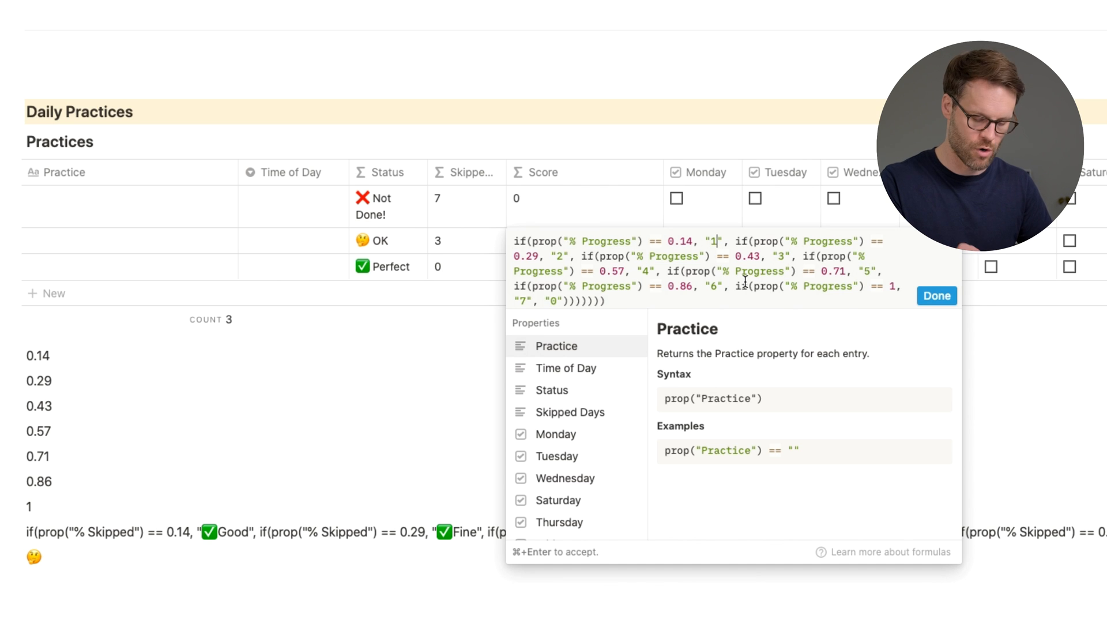
# - Append "/7" to every result in the Score formula, from "1/7" to "7/7" and the fallback "0/7", and accept it
pyautogui.click(717, 241)
pyautogui.write('/7')
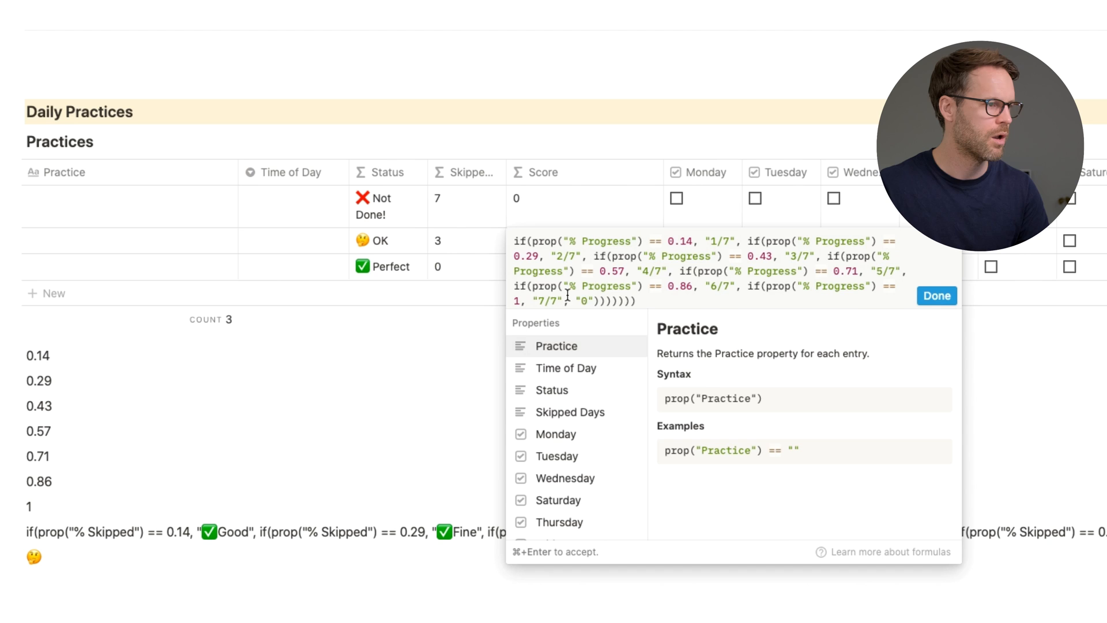
pyautogui.click(588, 301)
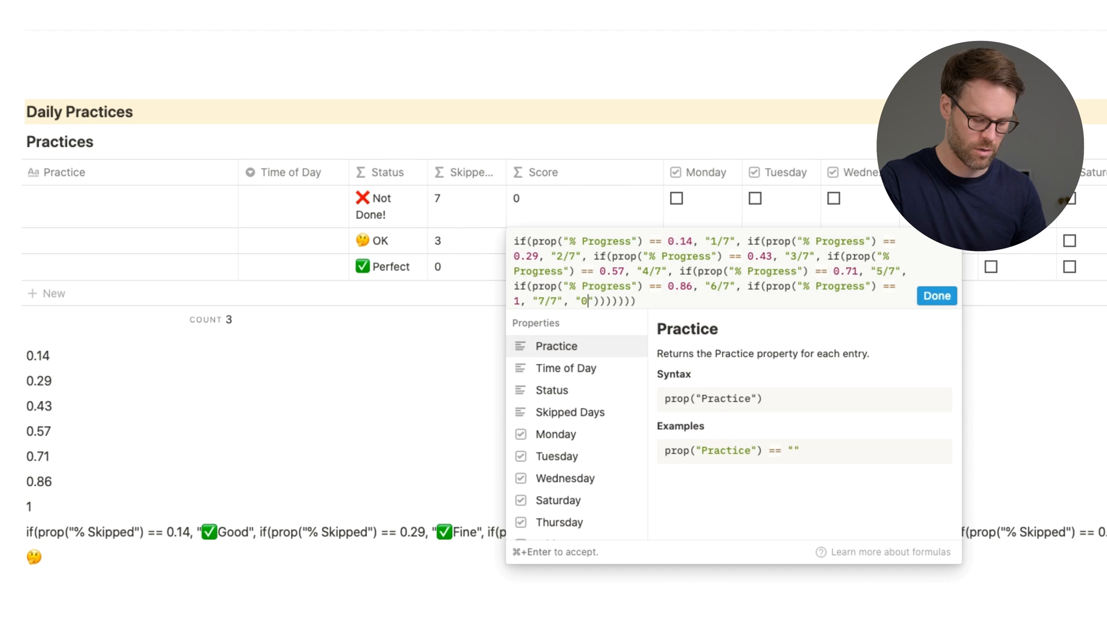
pyautogui.write('/7')
pyautogui.click(937, 296)
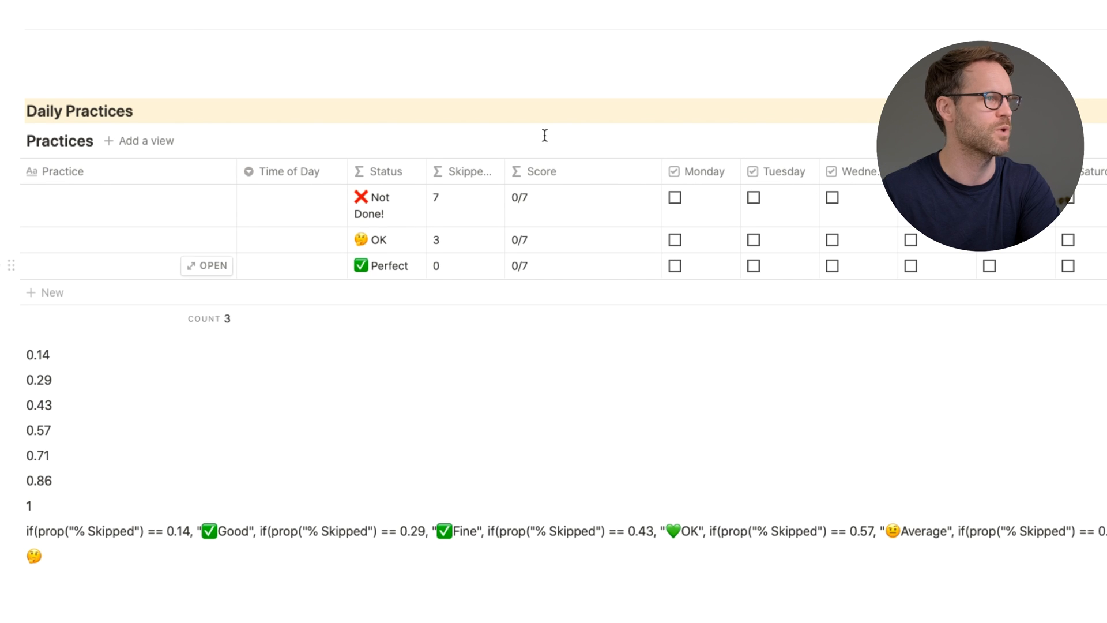
# - Create a new template for the Practices table
pyautogui.hscroll(2, 392, 222)
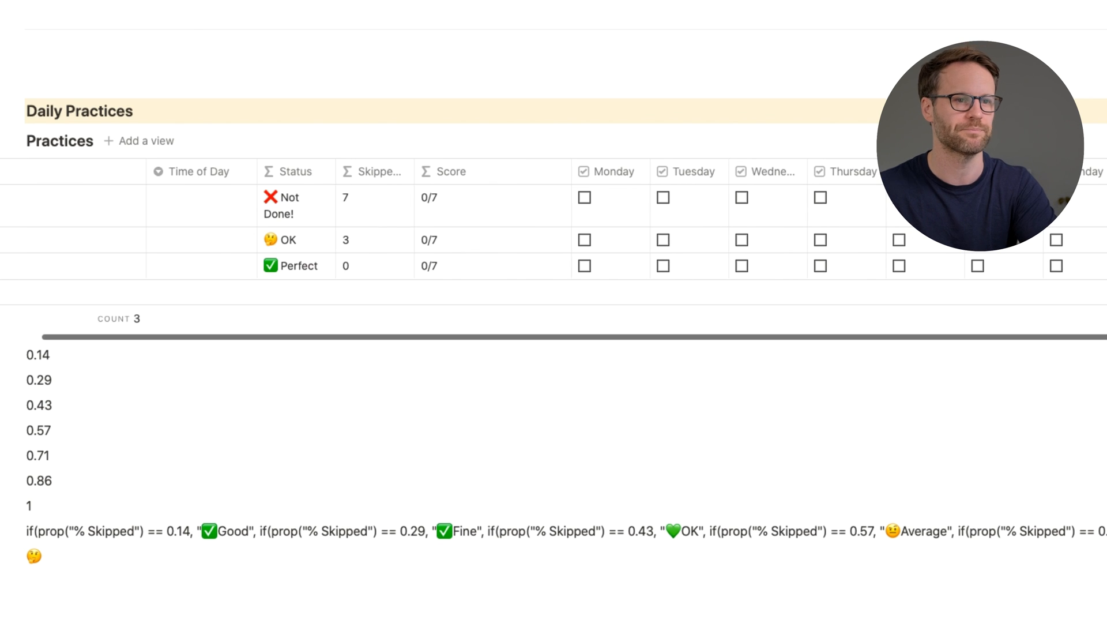
pyautogui.hscroll(-2, 363, 236)
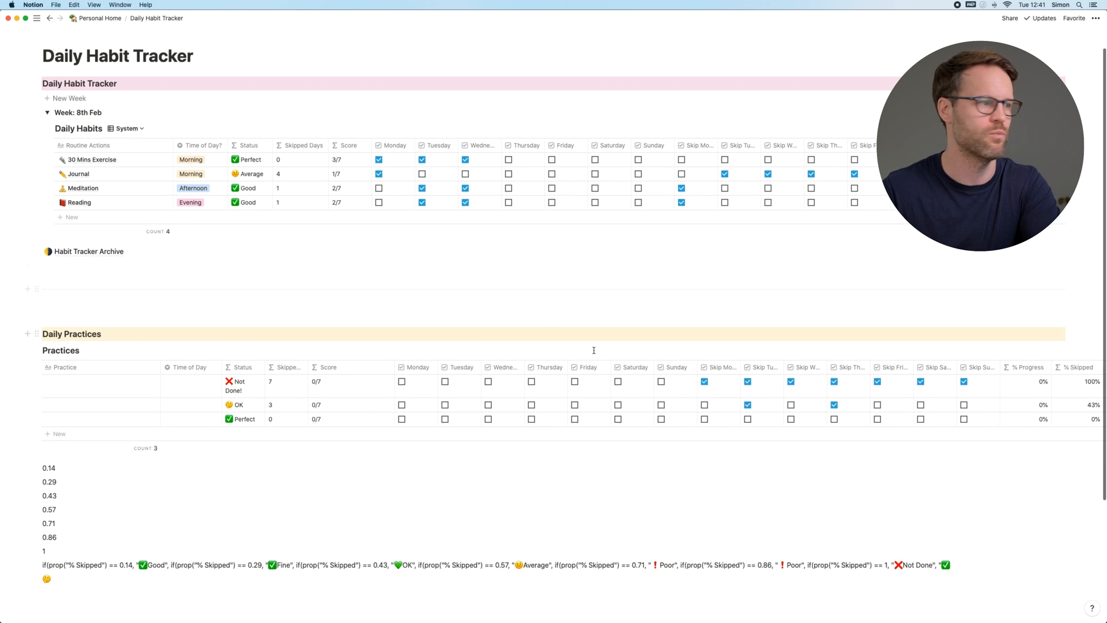
pyautogui.hscroll(1, 629, 385)
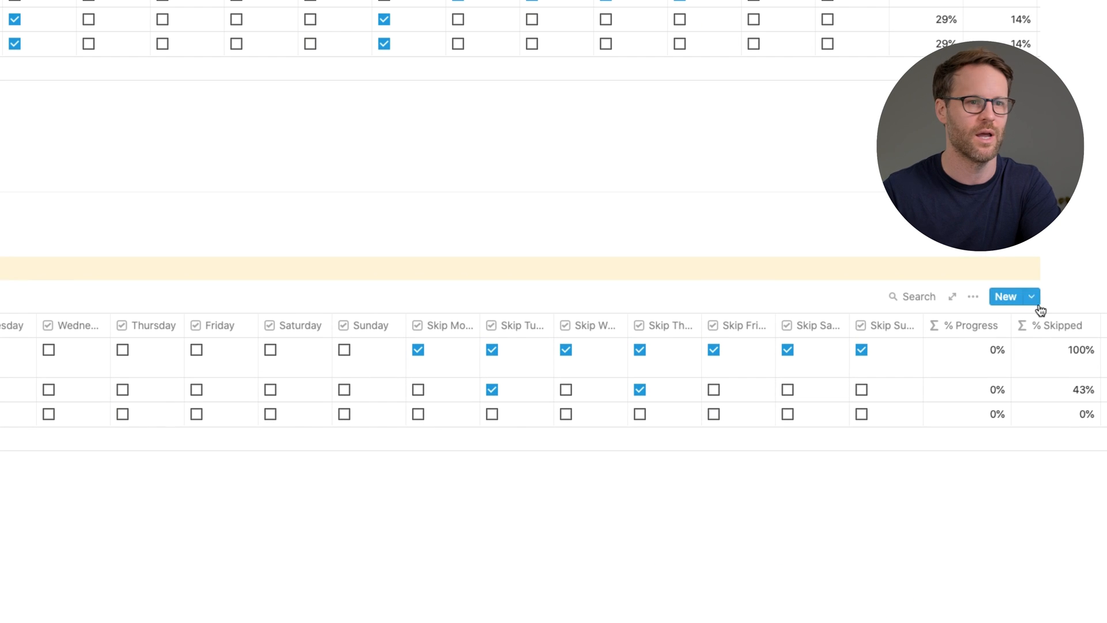
pyautogui.click(1037, 302)
pyautogui.click(927, 400)
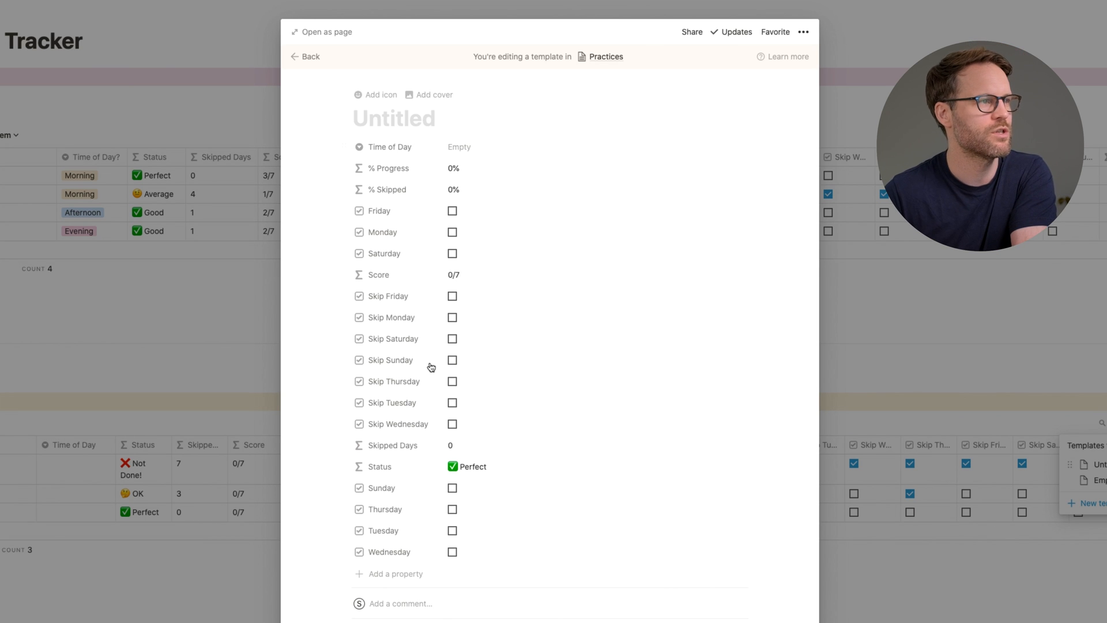
# - Set all weekday and skip-day checkbox properties to Always hide in the Practices template
pyautogui.click(346, 213)
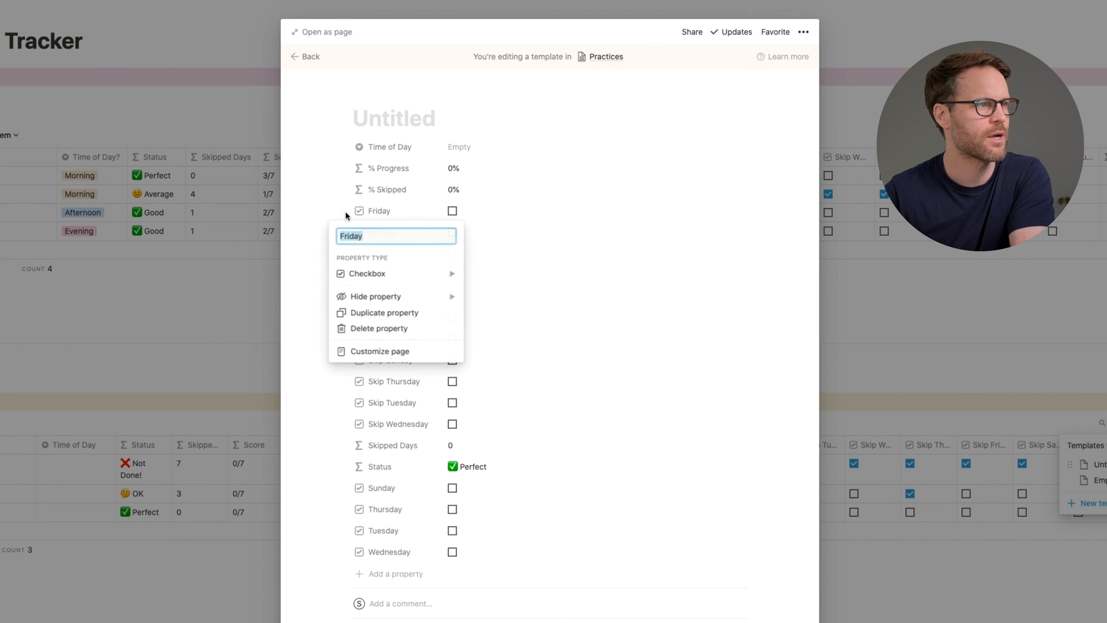
pyautogui.moveTo(418, 299)
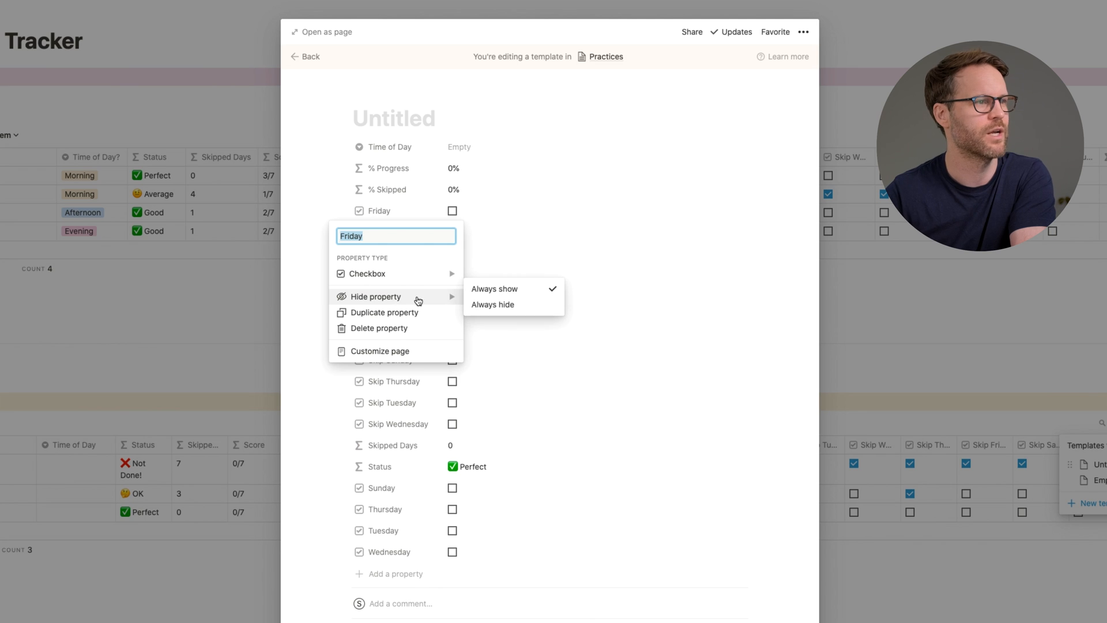
pyautogui.click(488, 304)
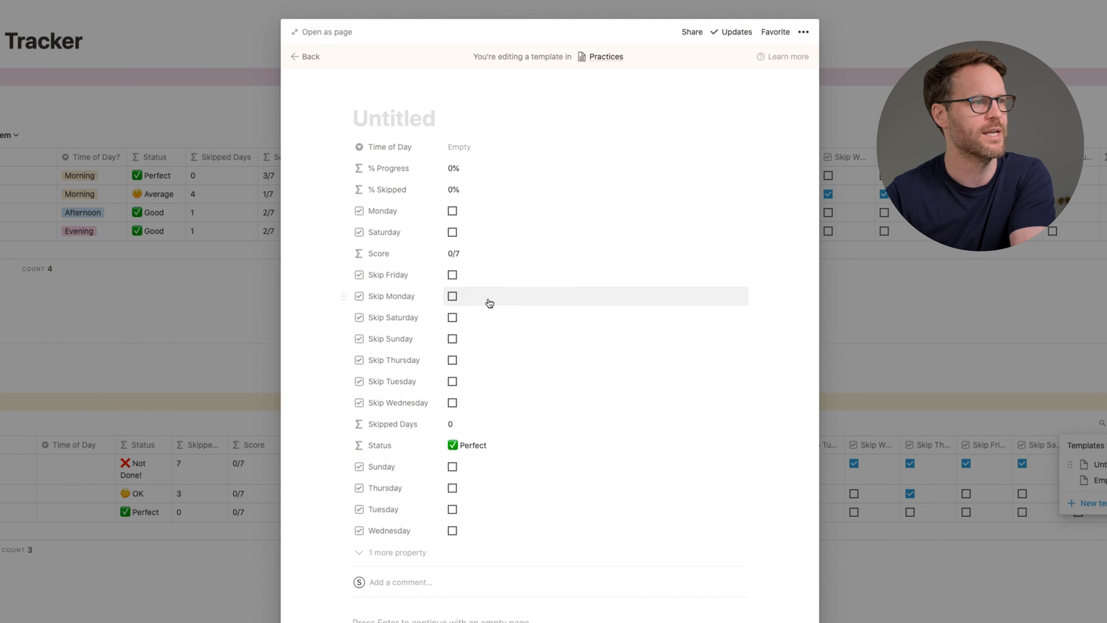
pyautogui.click(346, 211)
pyautogui.moveTo(447, 296)
pyautogui.click(548, 304)
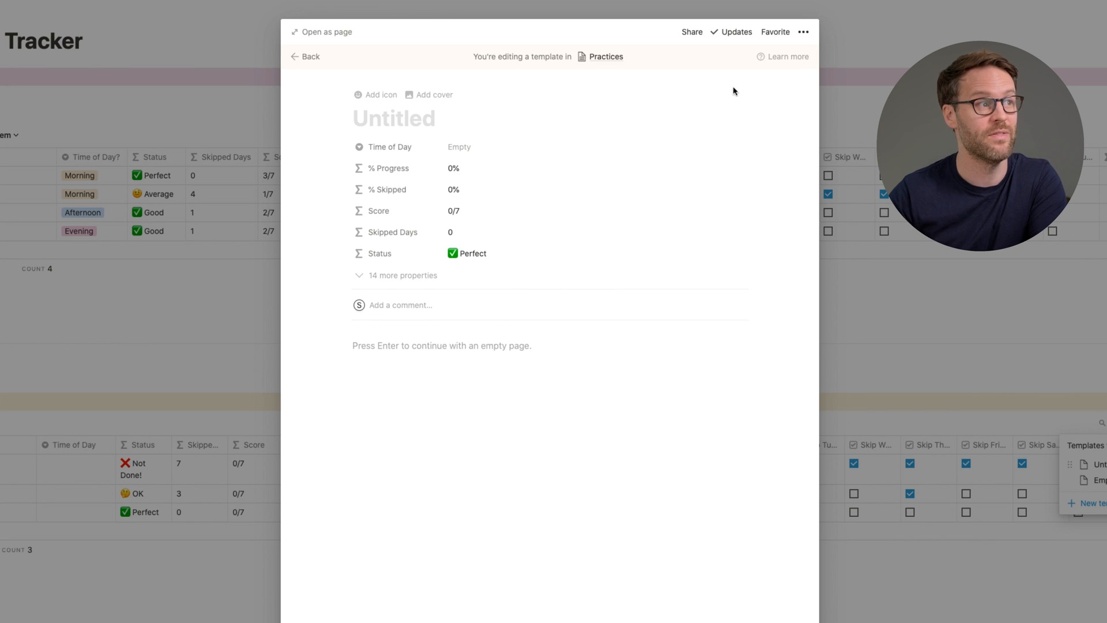
# - Move Status directly below Time of Day and hide % Skipped in the Practices template's page layout
pyautogui.click(803, 32)
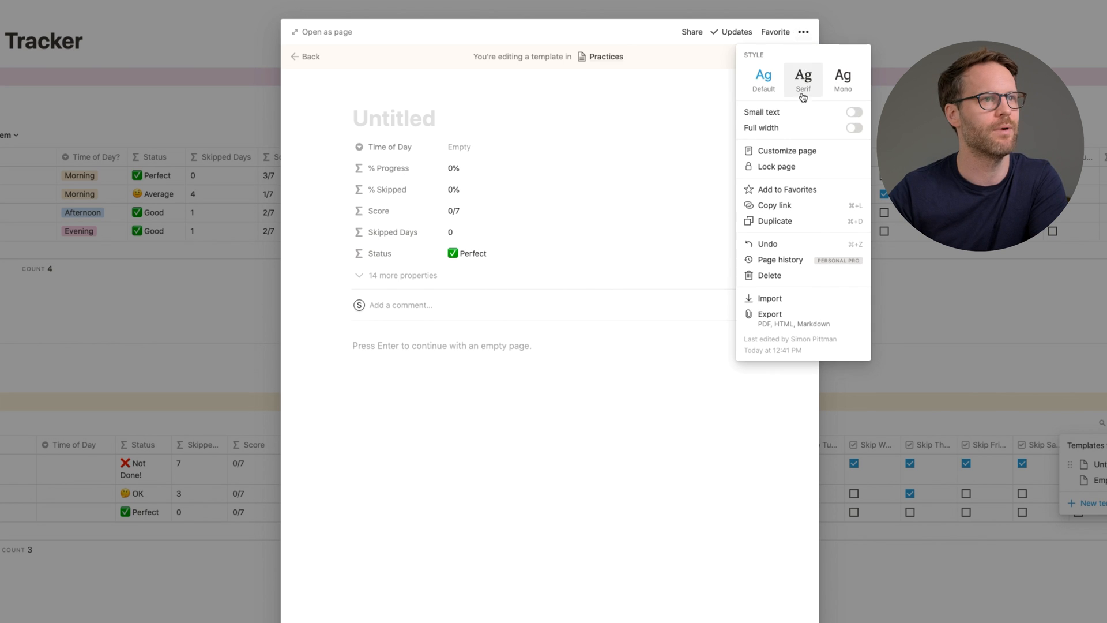
pyautogui.click(787, 150)
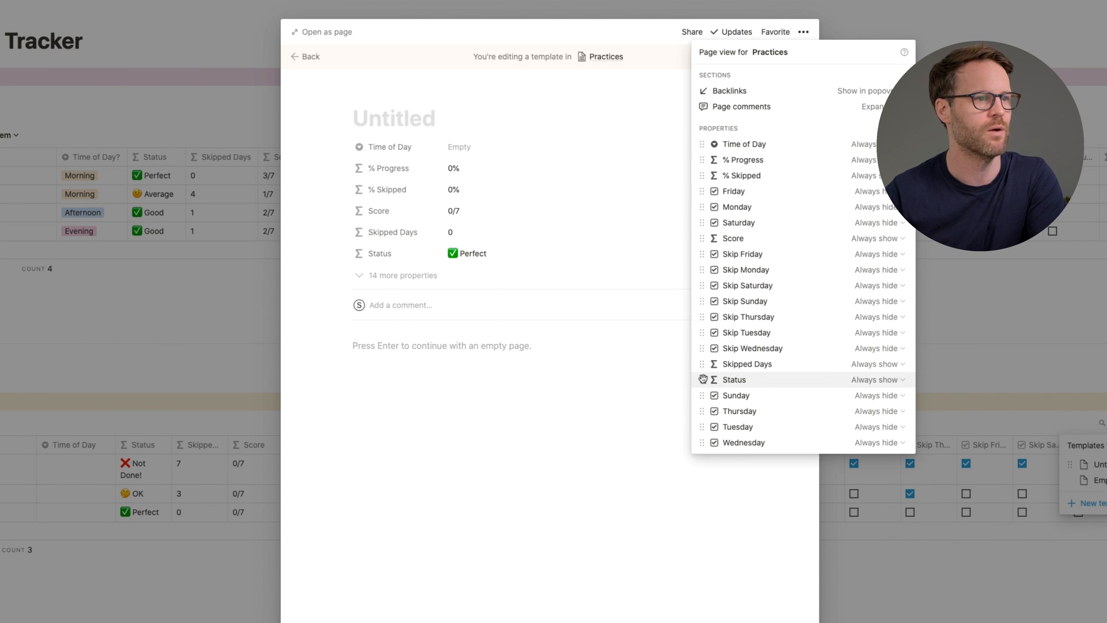
pyautogui.moveTo(703, 379); pyautogui.dragTo(708, 161)
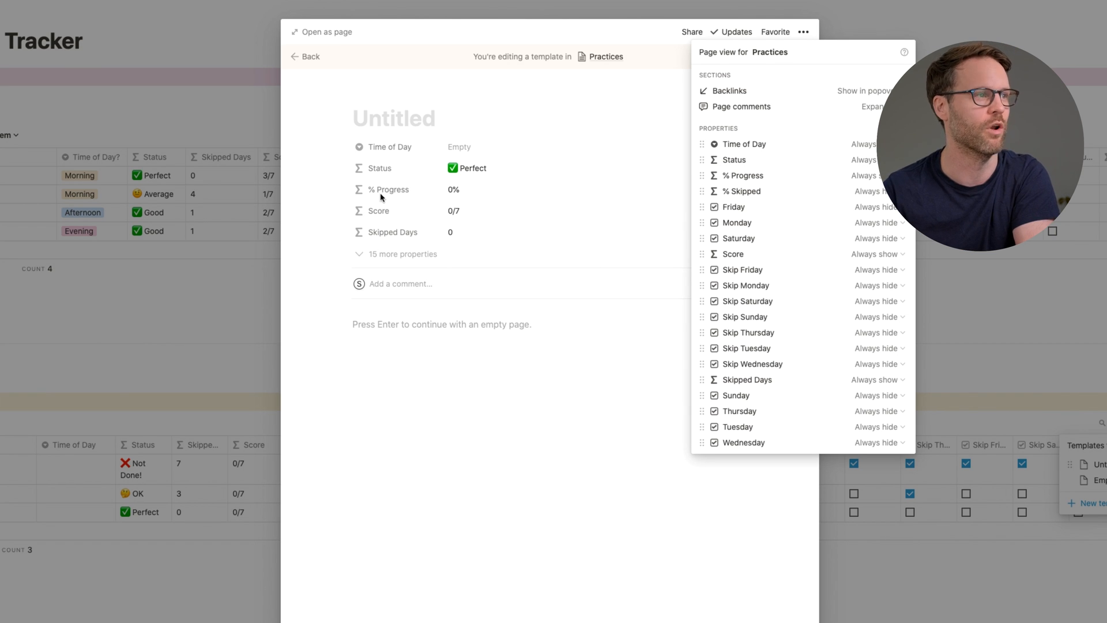
pyautogui.click(380, 217)
# - Give the untitled template a grinning-face emoji icon and a solid orange cover
pyautogui.click(372, 97)
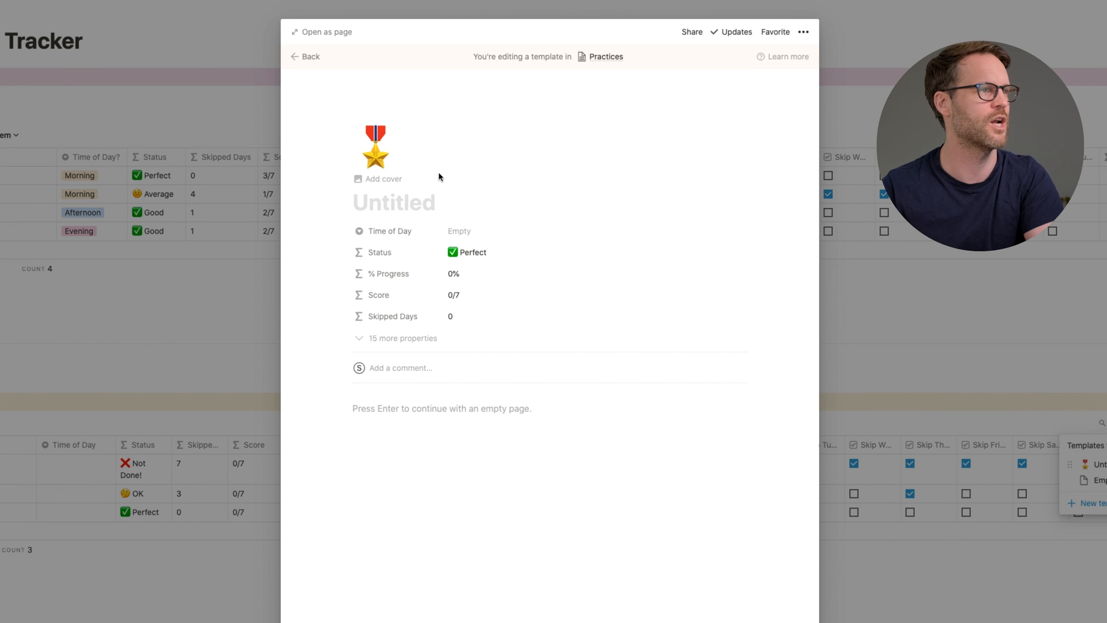
pyautogui.click(392, 162)
pyautogui.click(275, 304)
pyautogui.click(380, 179)
pyautogui.click(659, 215)
pyautogui.click(623, 539)
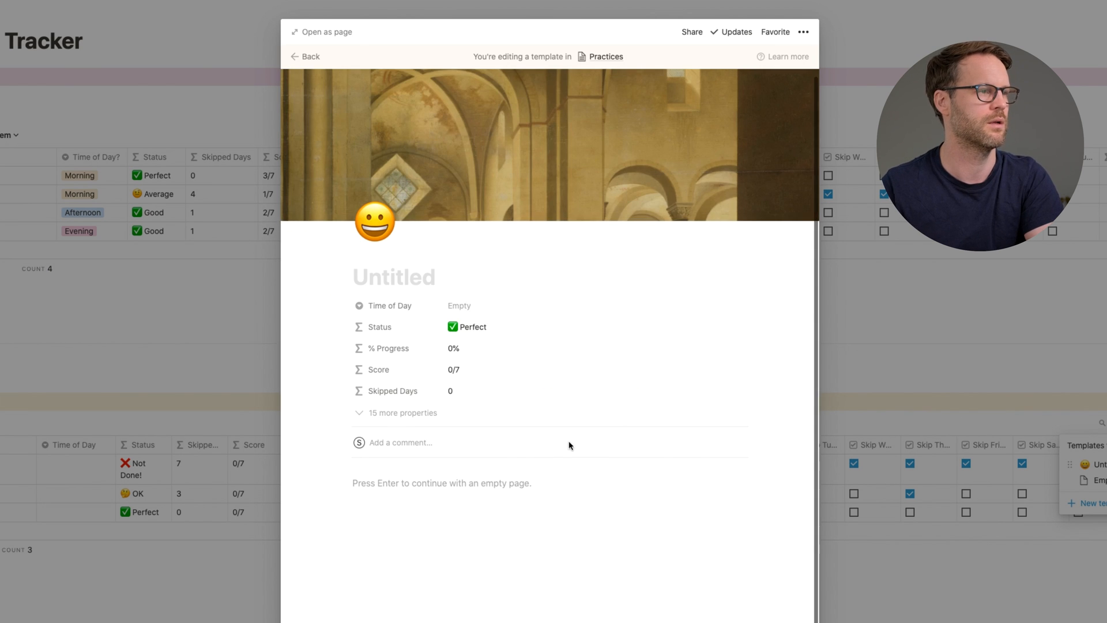
# - Title the template "New Practice" and close it to return to the Daily Habit Tracker page
pyautogui.click(383, 275)
pyautogui.write('New Practice')
pyautogui.press('Return')
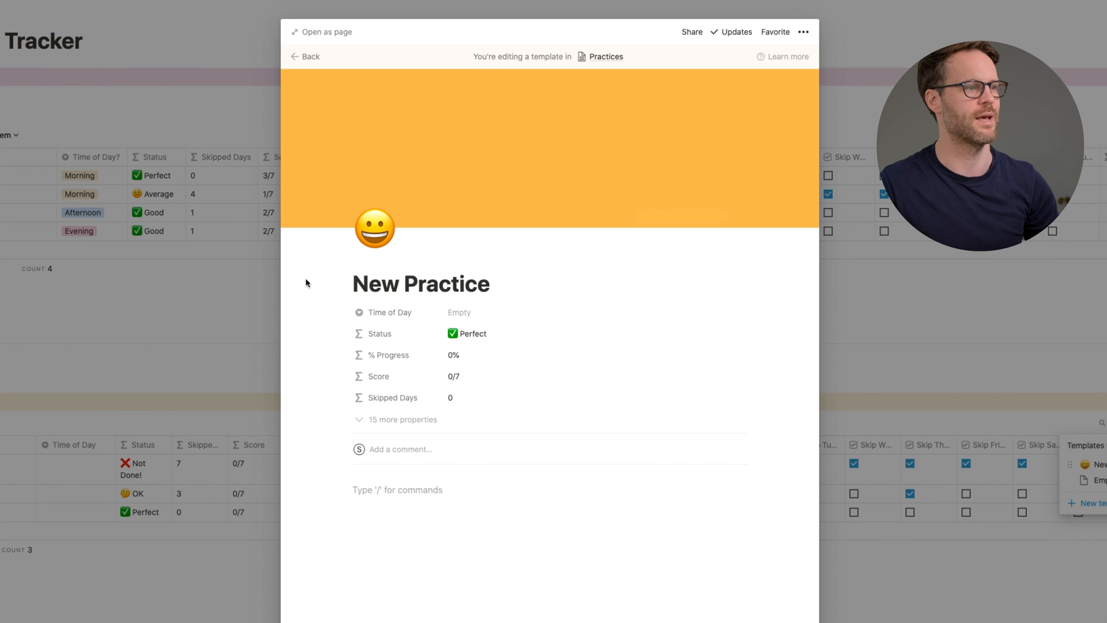
pyautogui.click(221, 347)
# - Delete all three untitled rows from the Practices table
pyautogui.click(15, 380)
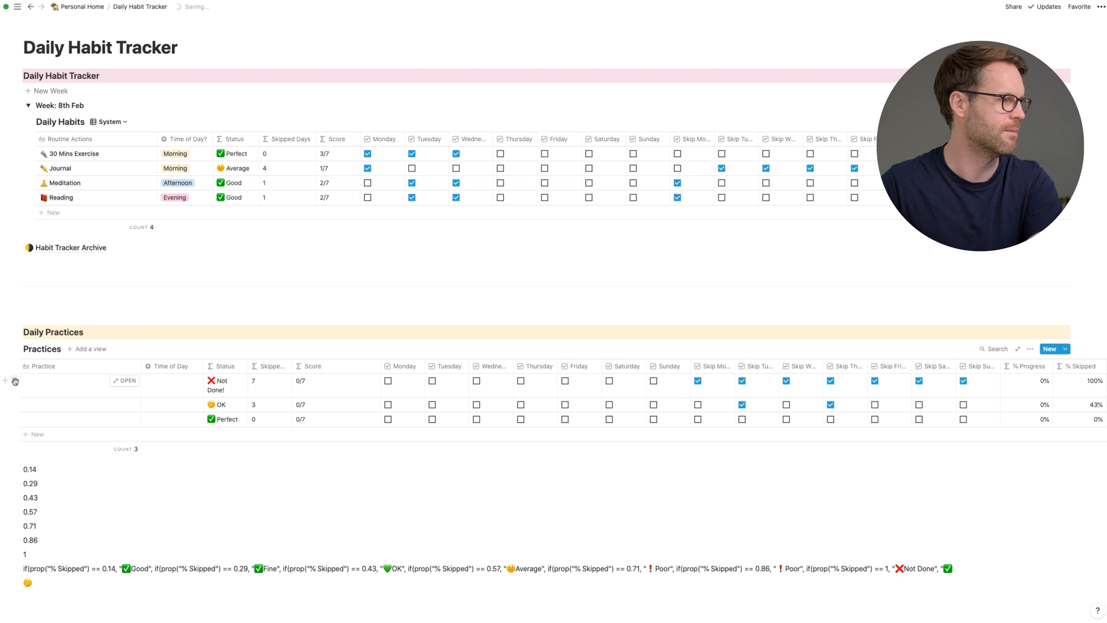
pyautogui.click(15, 380)
pyautogui.click(38, 354)
pyautogui.click(15, 381)
pyautogui.click(36, 355)
pyautogui.click(15, 381)
pyautogui.click(47, 352)
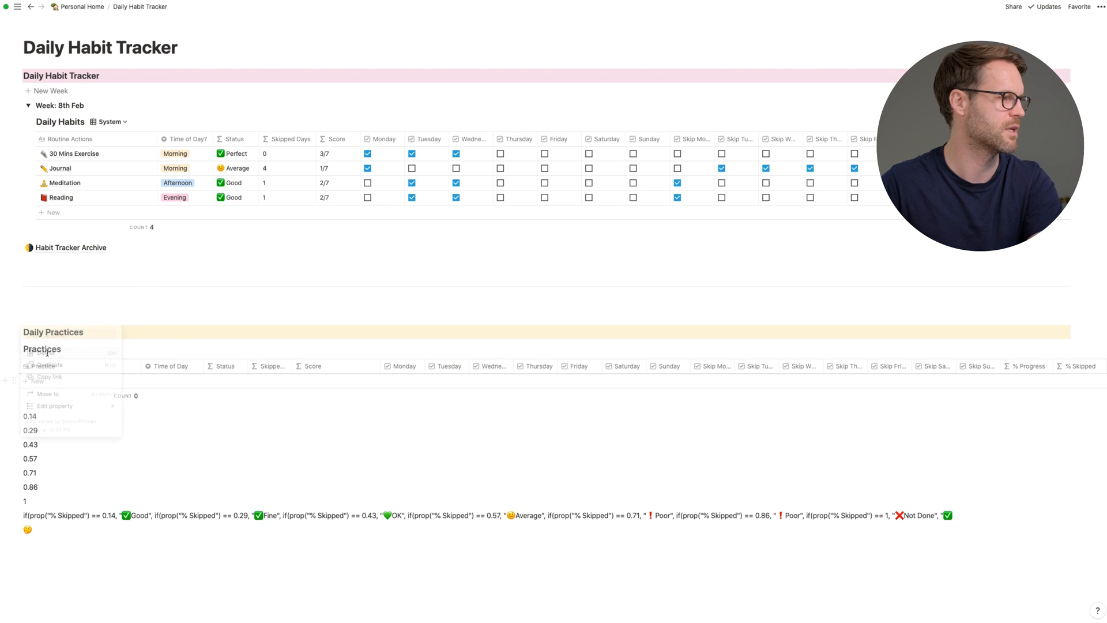
# - Add a practice named "Journal" to the Practices table, open its page and apply the New Practice template
pyautogui.click(35, 382)
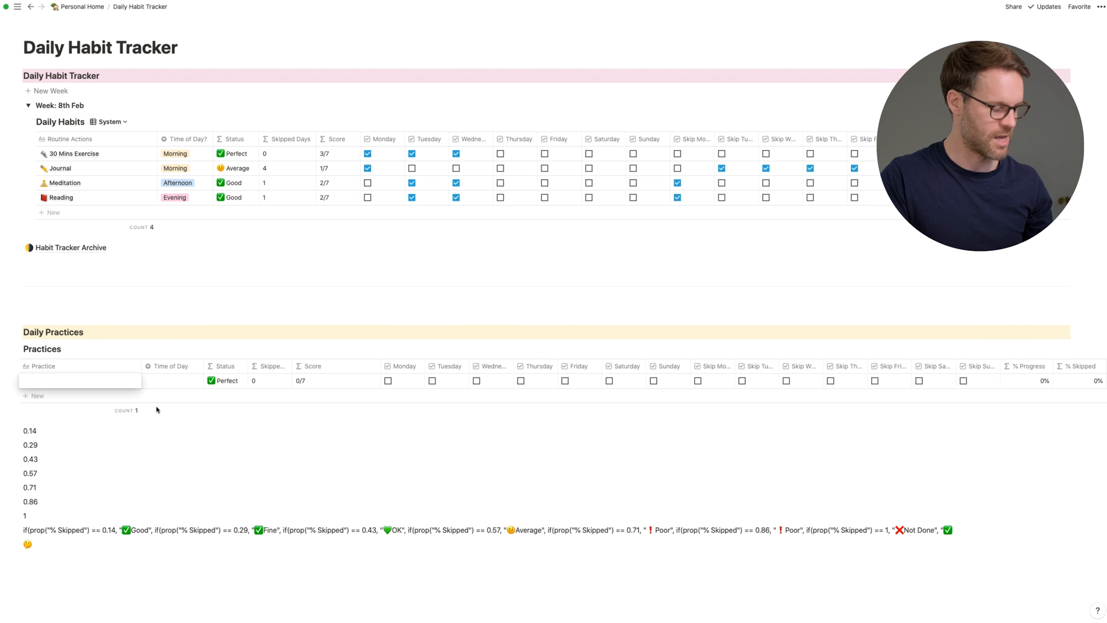
pyautogui.write('Journal')
pyautogui.press('Return')
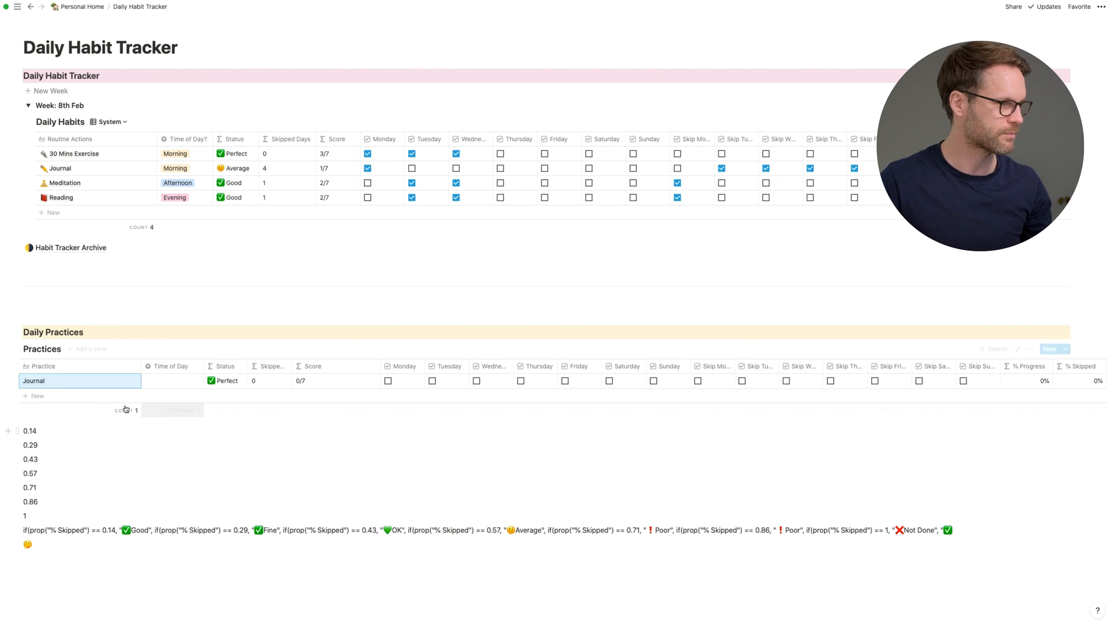
pyautogui.click(128, 380)
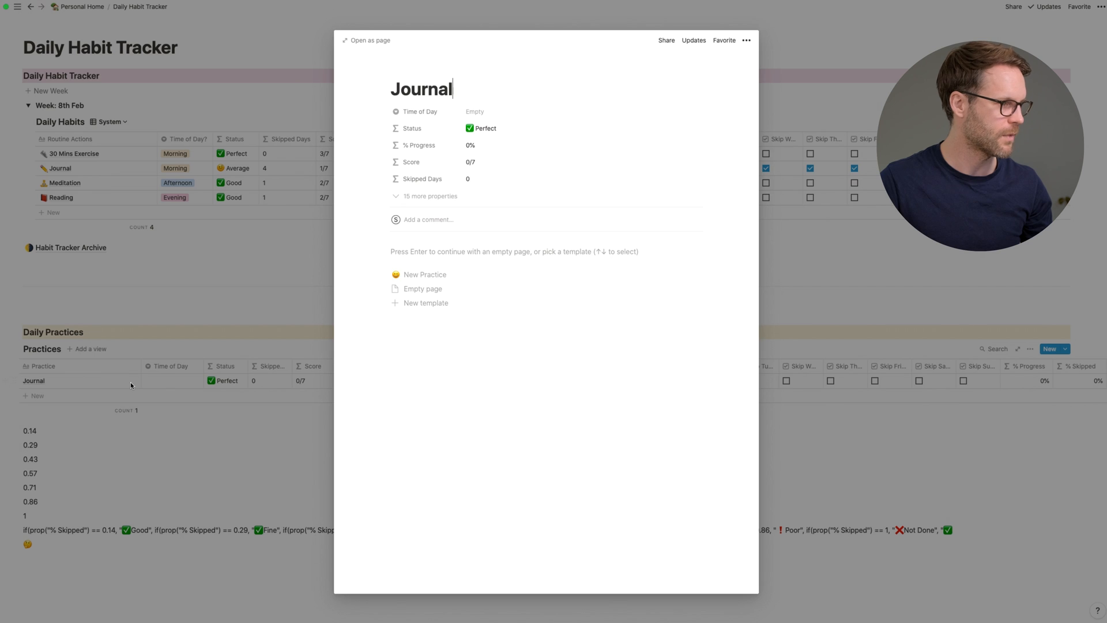
pyautogui.click(426, 274)
# - Change the Journal page's icon to a pen emoji and its cover to a typewriter photo
pyautogui.click(417, 188)
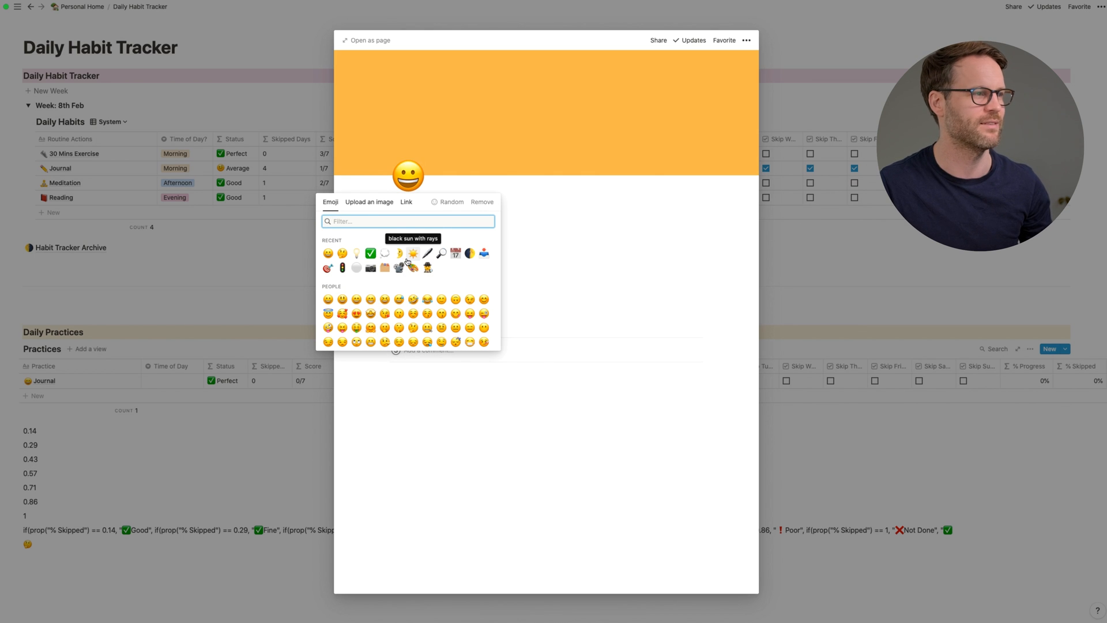
pyautogui.click(427, 254)
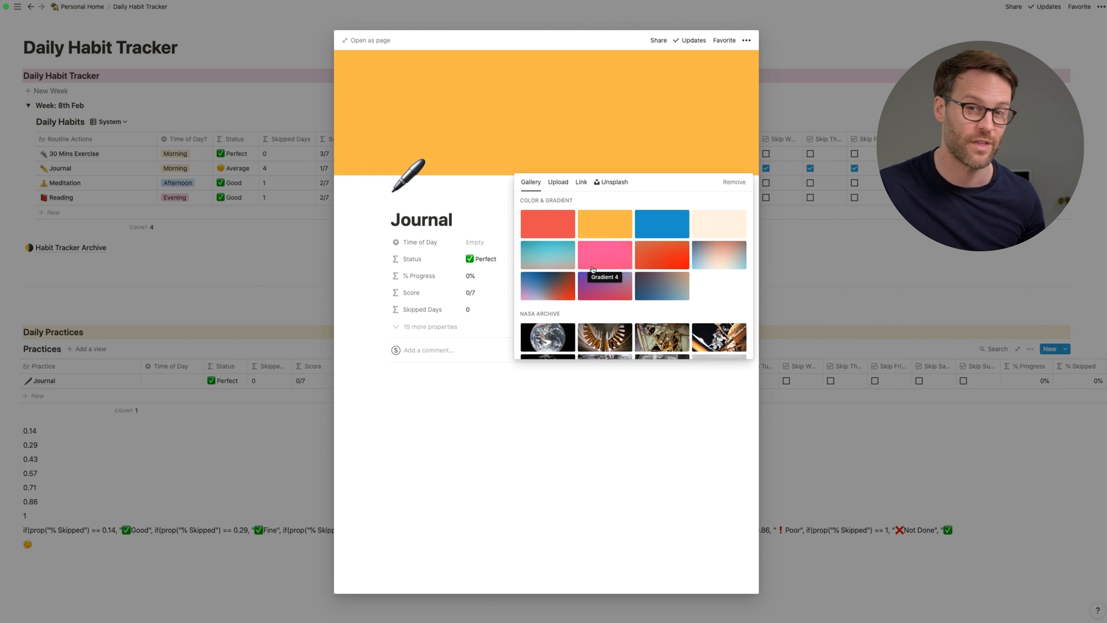
pyautogui.scroll(-2, 593, 270)
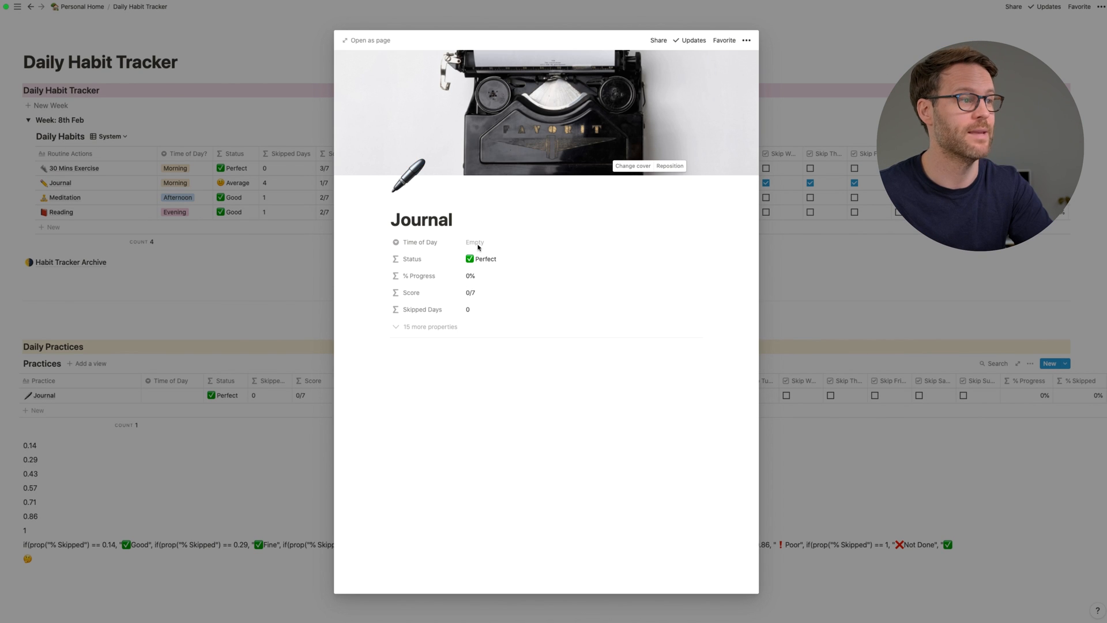
# - Set Journal's Time of Day to Morning and close the page
pyautogui.click(478, 244)
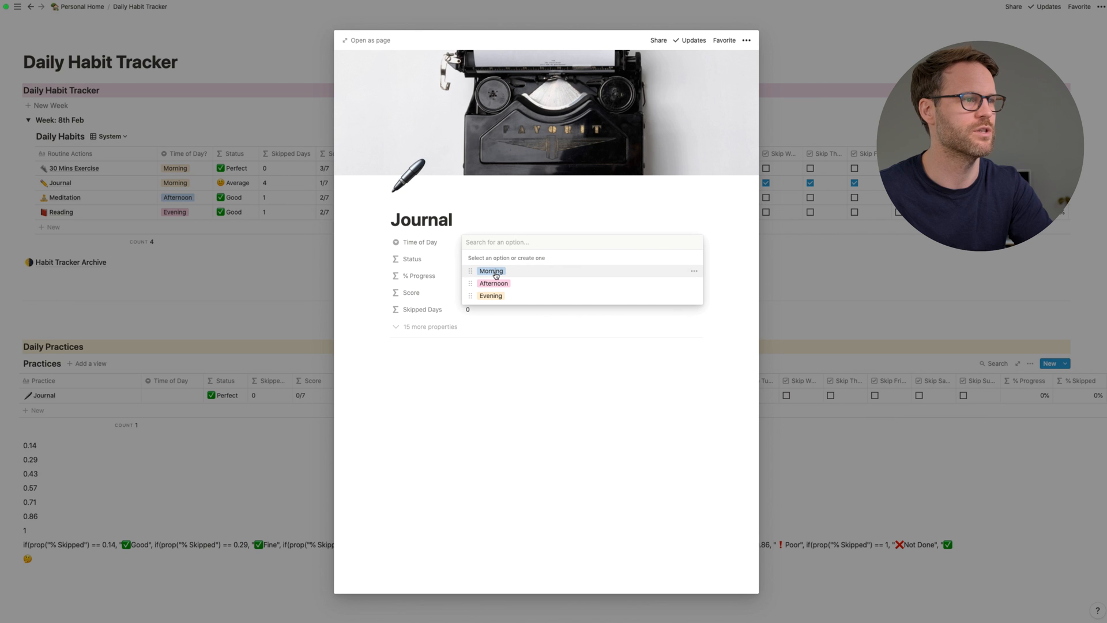
pyautogui.press('Escape')
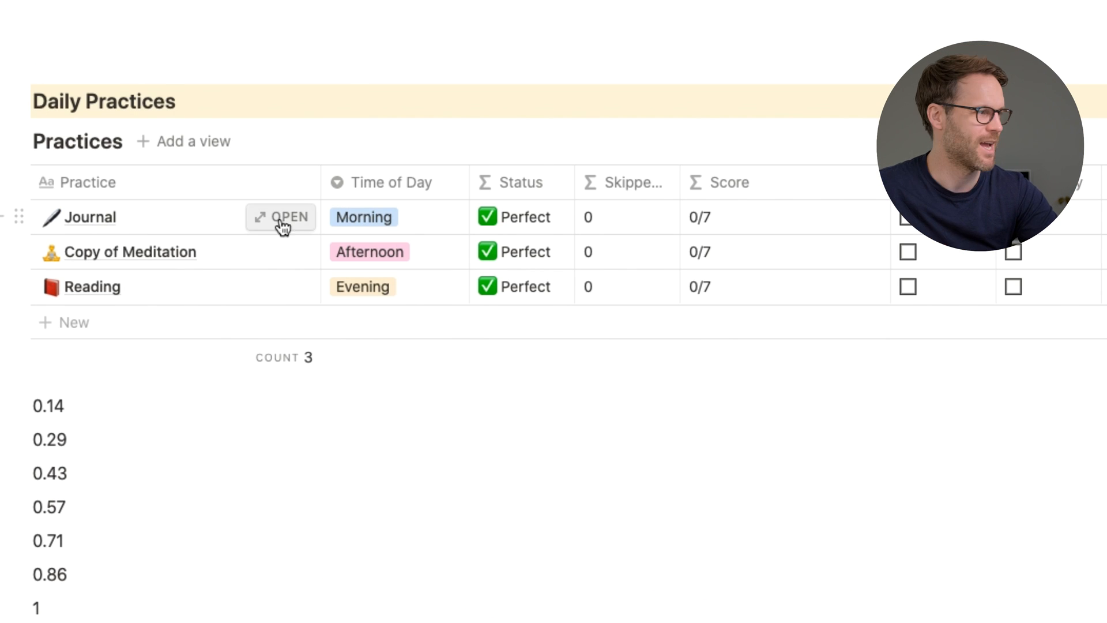
# - Add a second table view to Practices and rename the default view "System"
pyautogui.click(205, 143)
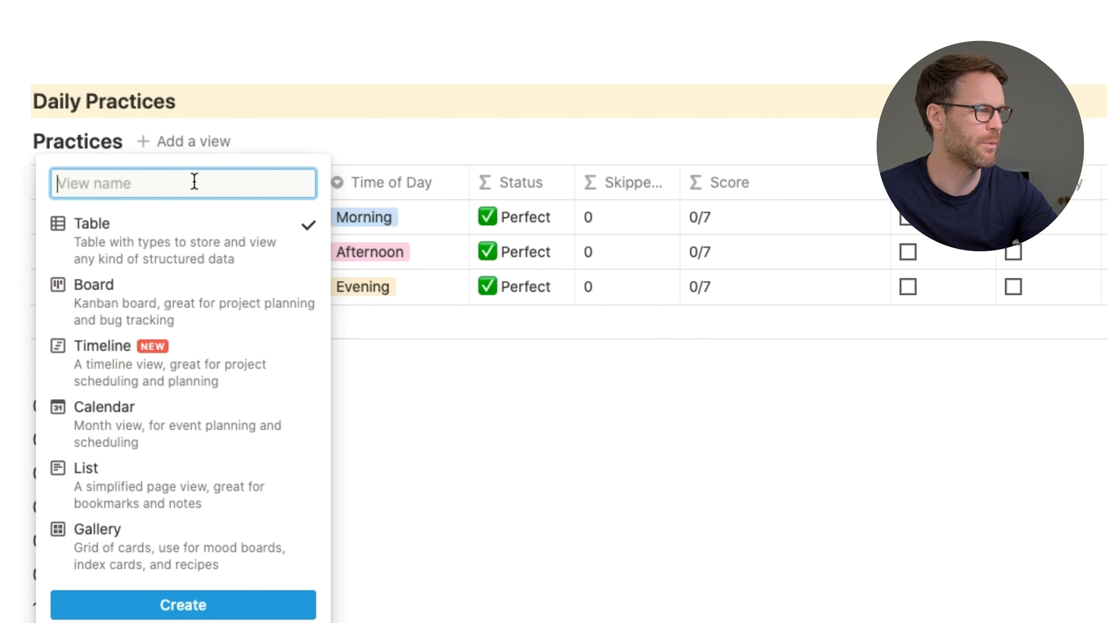
pyautogui.moveTo(203, 237)
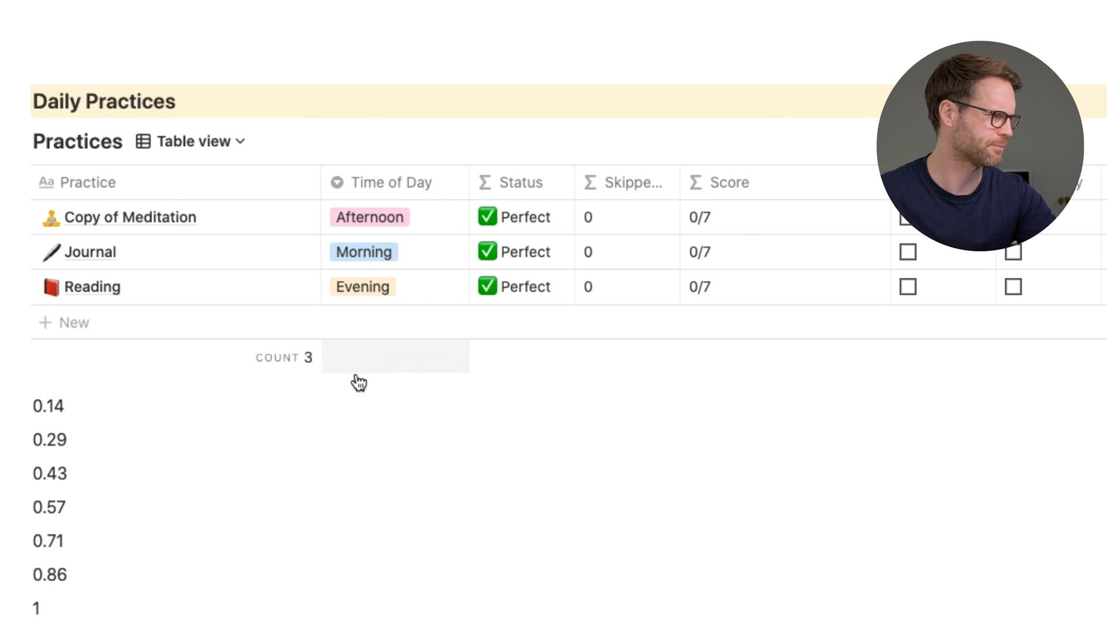
pyautogui.click(219, 141)
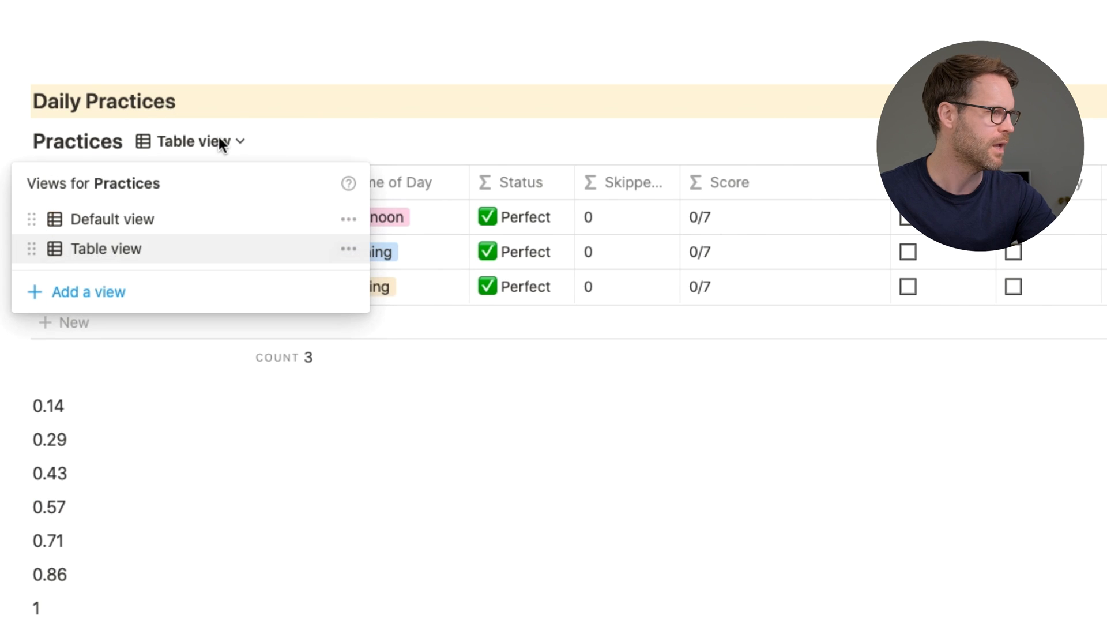
pyautogui.click(349, 225)
pyautogui.tripleClick(284, 267)
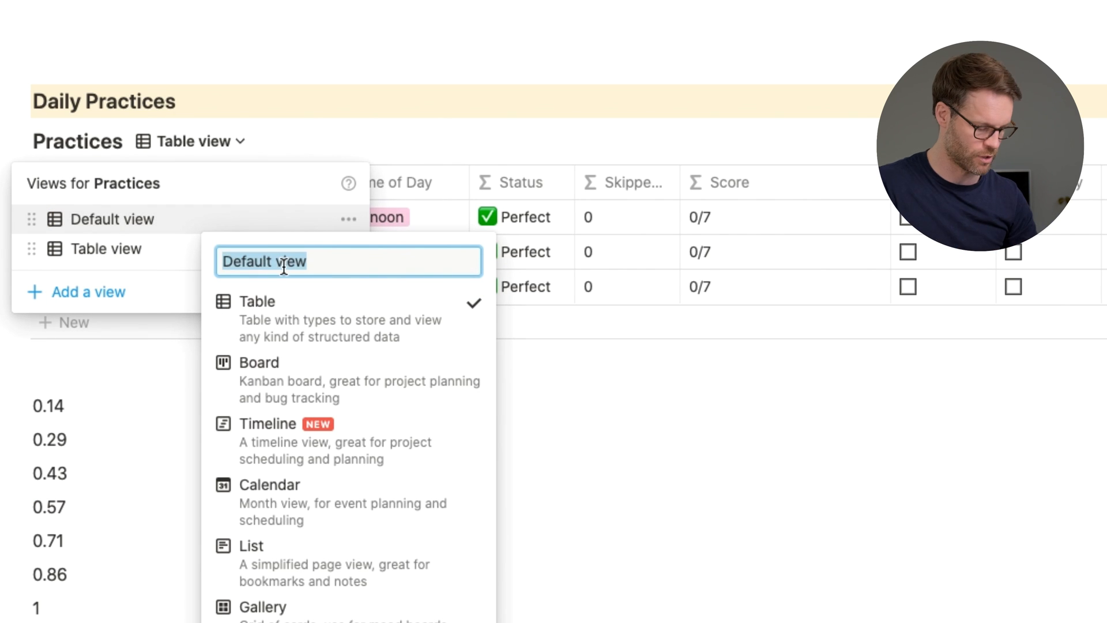
pyautogui.write('Stsystem')
pyautogui.press('Return')
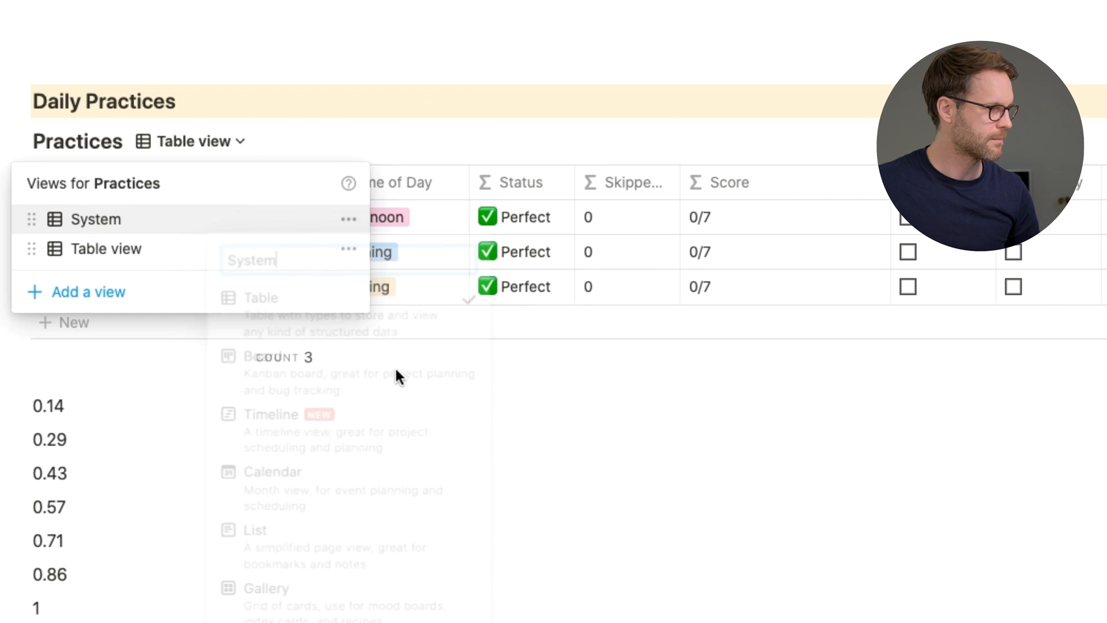
# - Rename the new Practices table view "Progess Report"
pyautogui.click(349, 249)
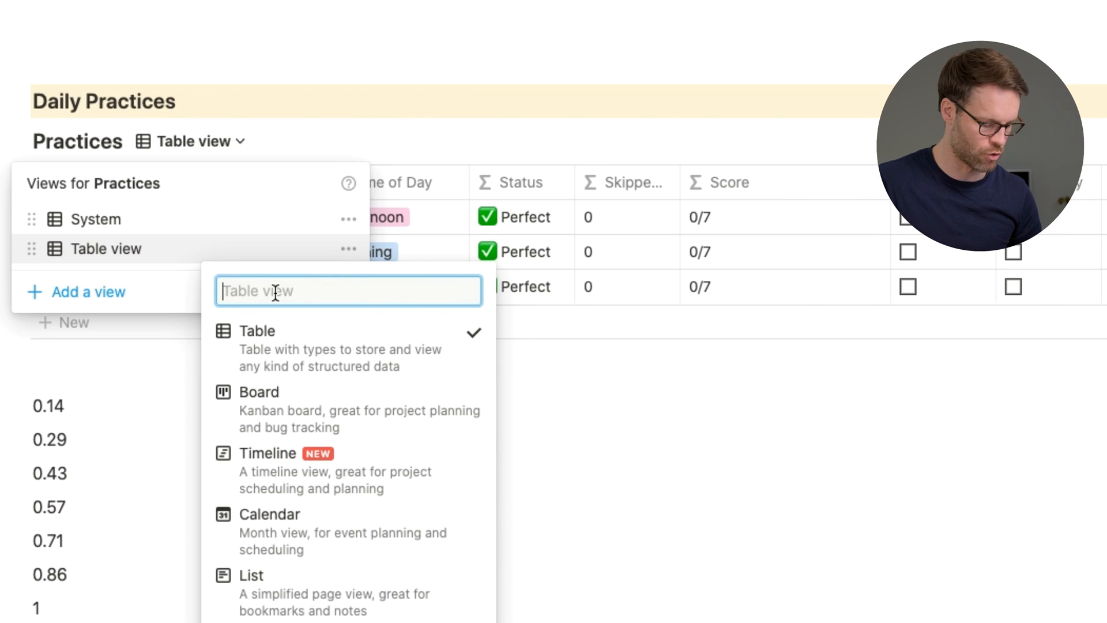
pyautogui.write('Progess Report')
pyautogui.press('Return')
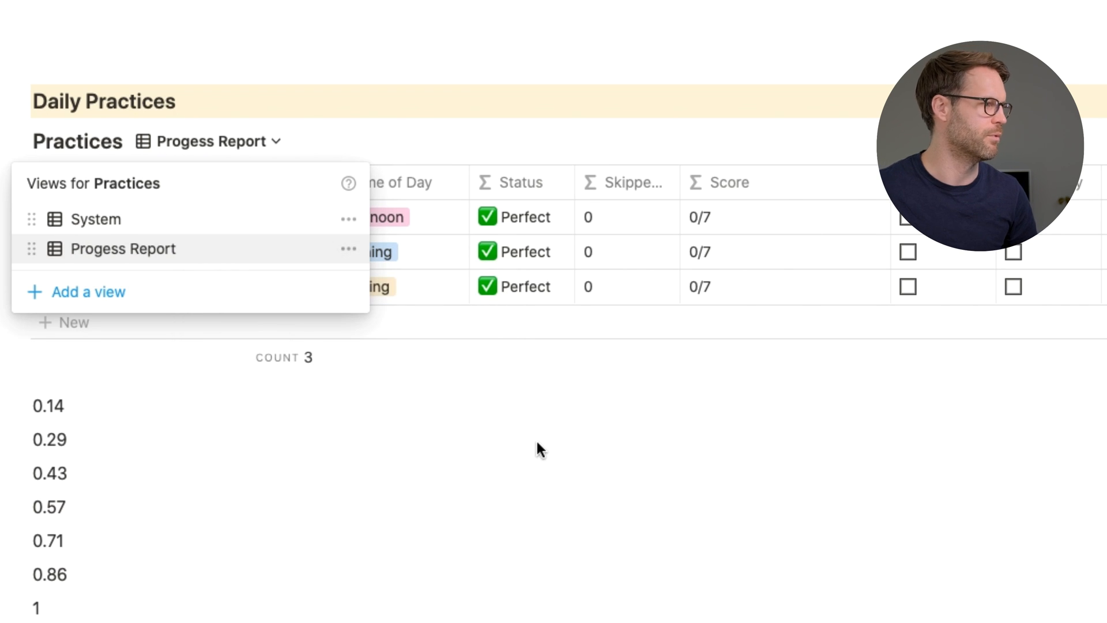
pyautogui.click(494, 532)
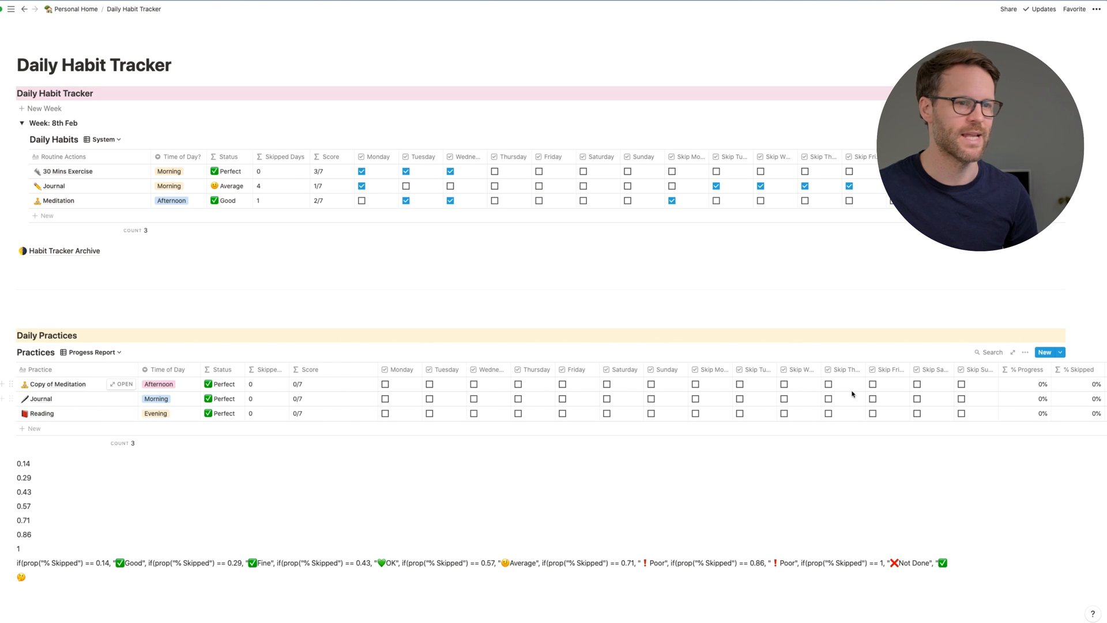
# - In the Progess Report view, hide Skip Tuesday through Skip Sunday, % Skipped and Time of Day, and move % Progress below Status
pyautogui.hscroll(2, 852, 394)
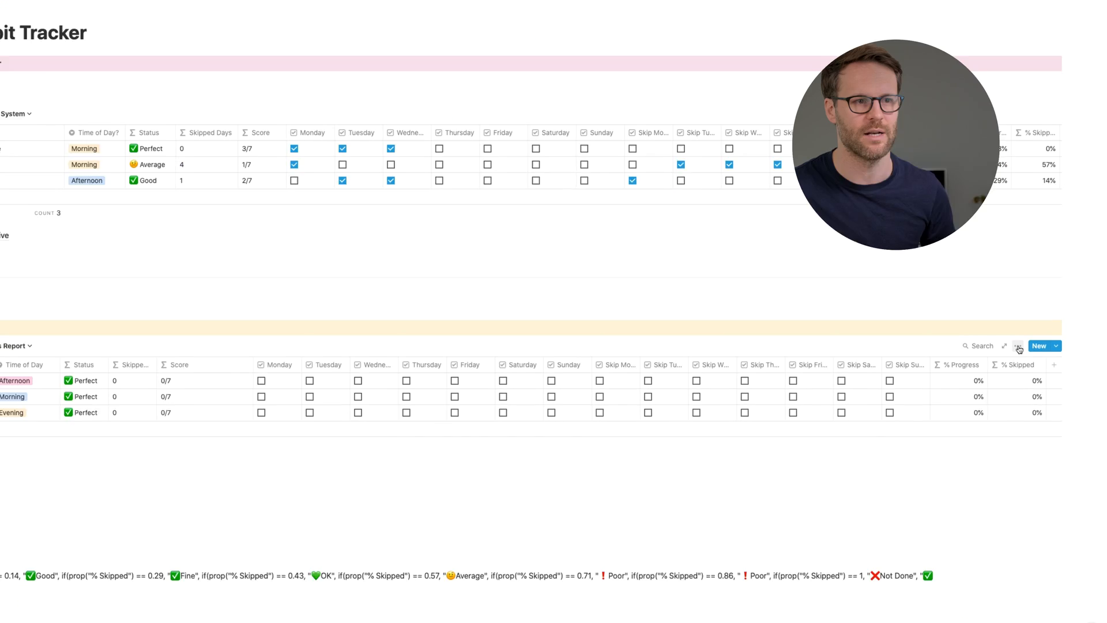
pyautogui.click(1018, 346)
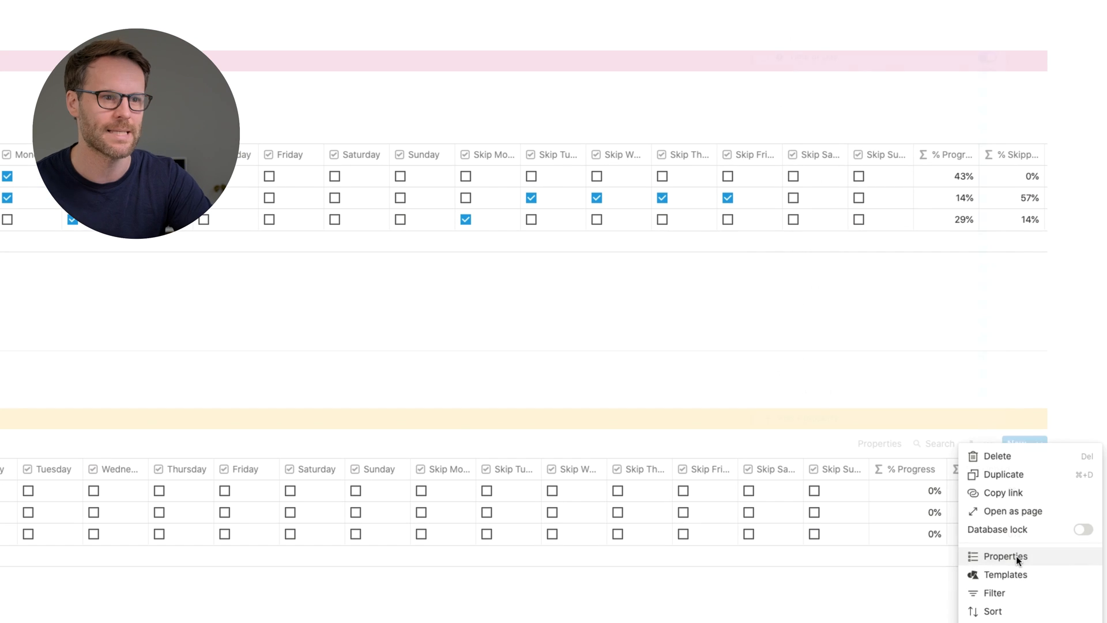
pyautogui.click(1016, 547)
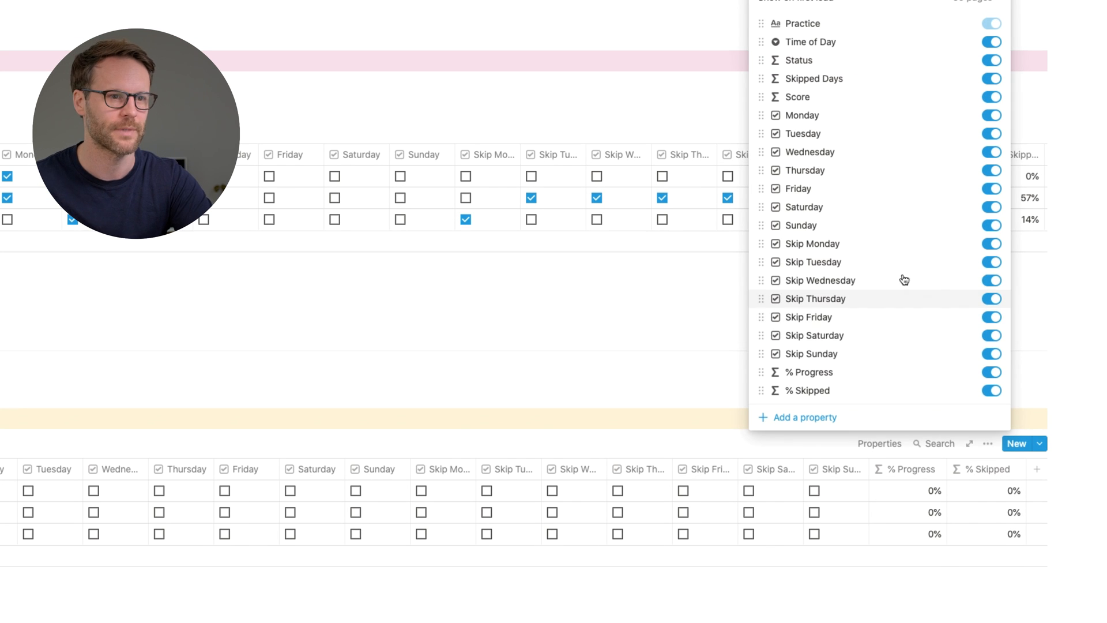
pyautogui.click(992, 354)
pyautogui.click(991, 335)
pyautogui.click(991, 316)
pyautogui.click(991, 298)
pyautogui.click(991, 280)
pyautogui.click(992, 261)
pyautogui.click(990, 372)
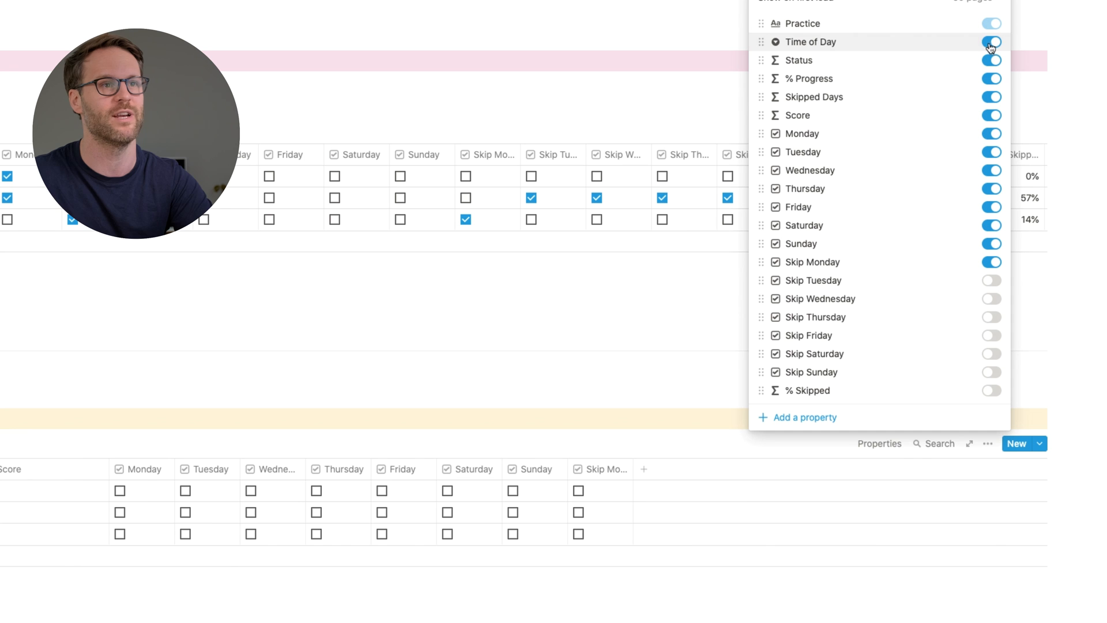
pyautogui.click(991, 43)
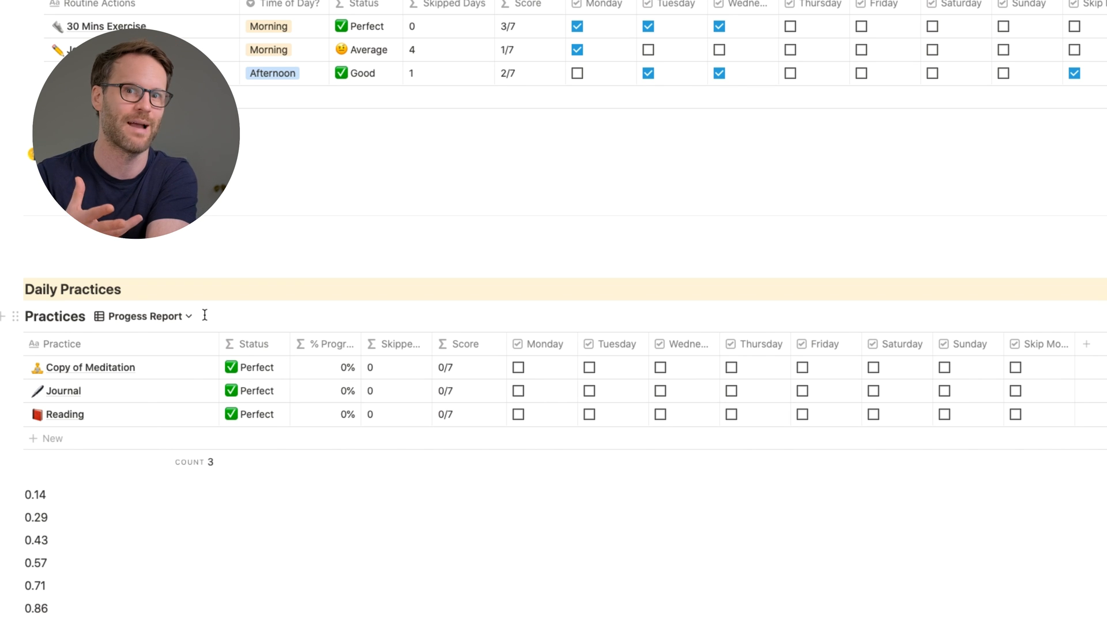
# - Add a Gallery view to the Practices database
pyautogui.click(176, 324)
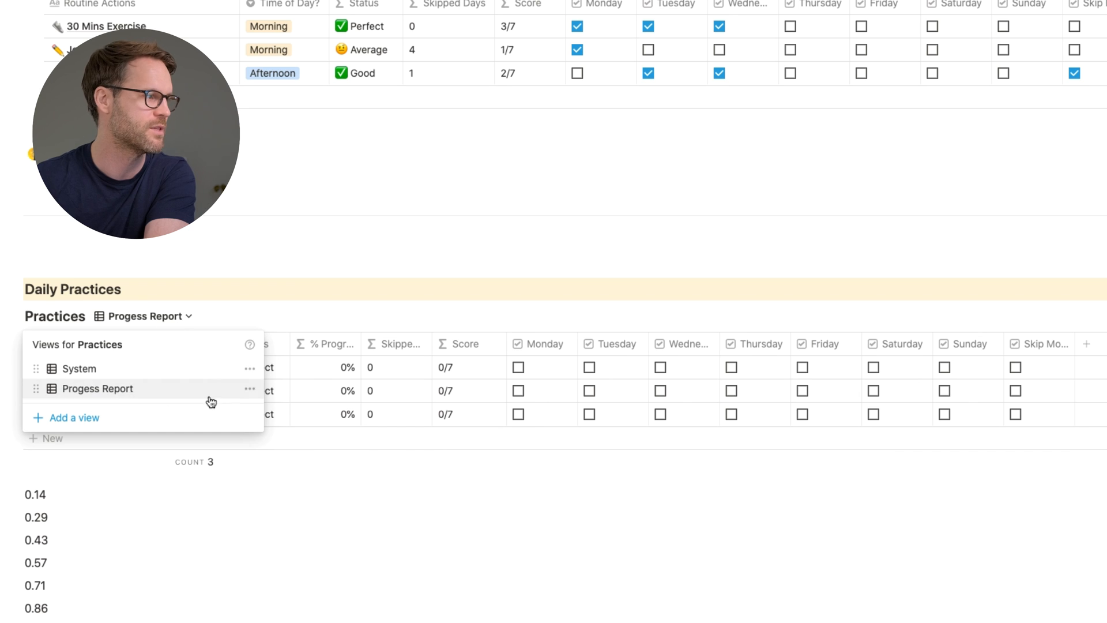
pyautogui.click(79, 419)
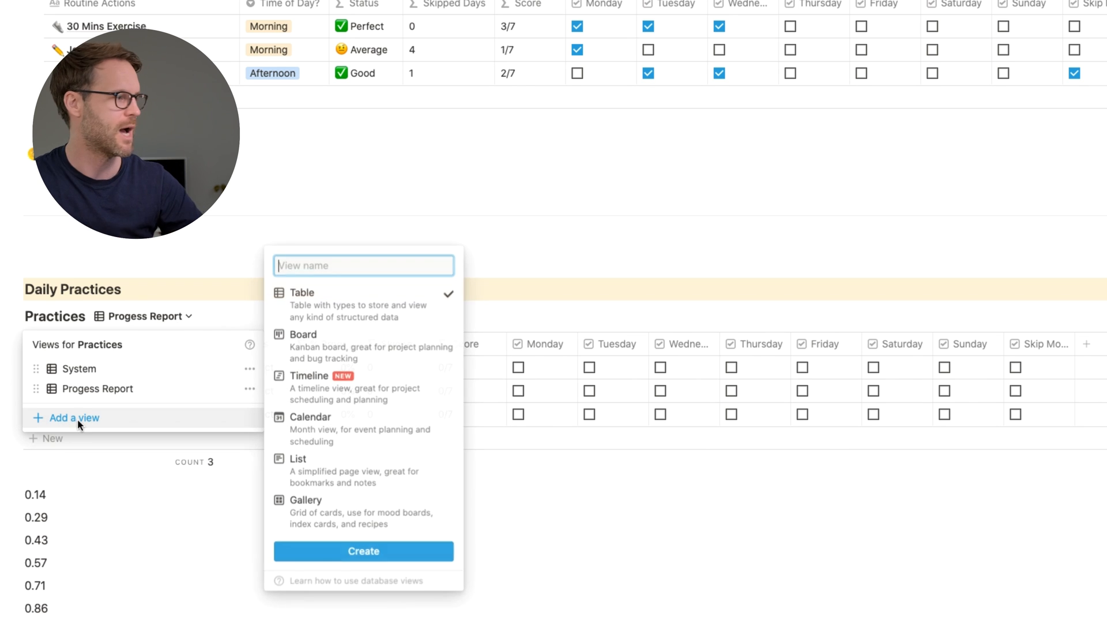
pyautogui.click(344, 518)
pyautogui.click(363, 550)
# - Delete the scratch values, formula text and emoji lines below the Practices database
pyautogui.moveTo(25, 305); pyautogui.dragTo(30, 179)
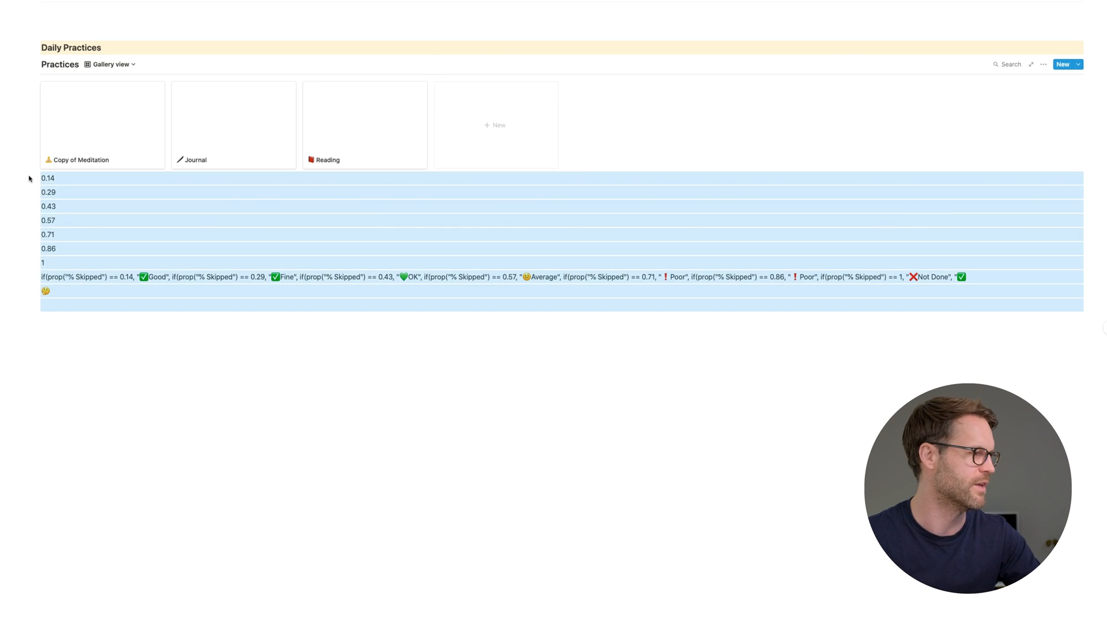
pyautogui.press('BackSpace')
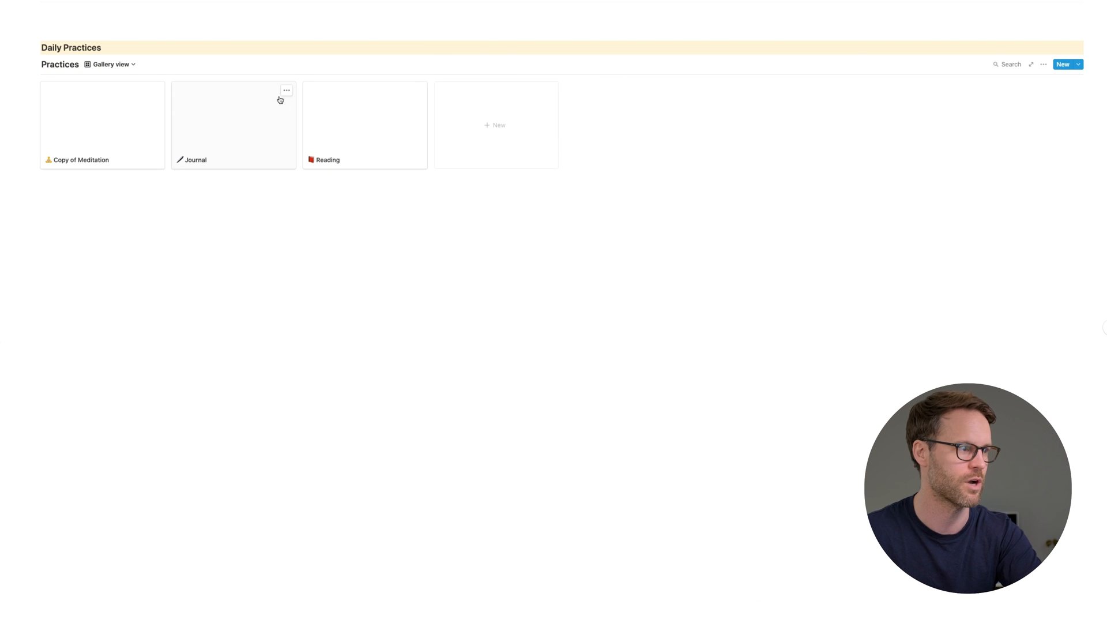
# - Set the Gallery view's card preview to Page cover, card size to Small and first load to 10 pages
pyautogui.click(1043, 65)
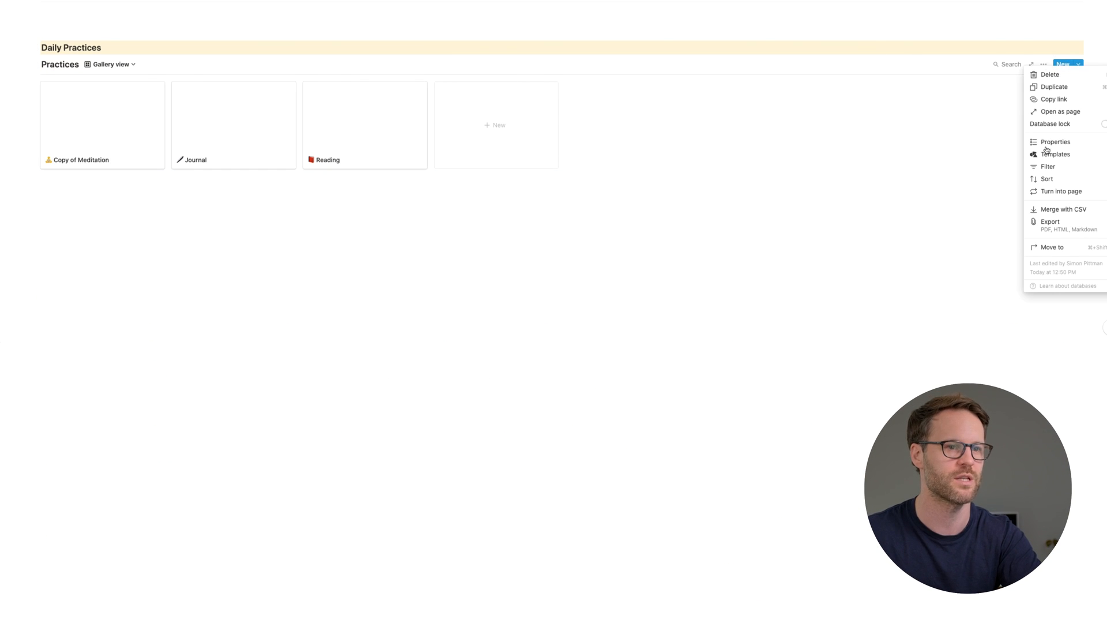
pyautogui.click(1048, 149)
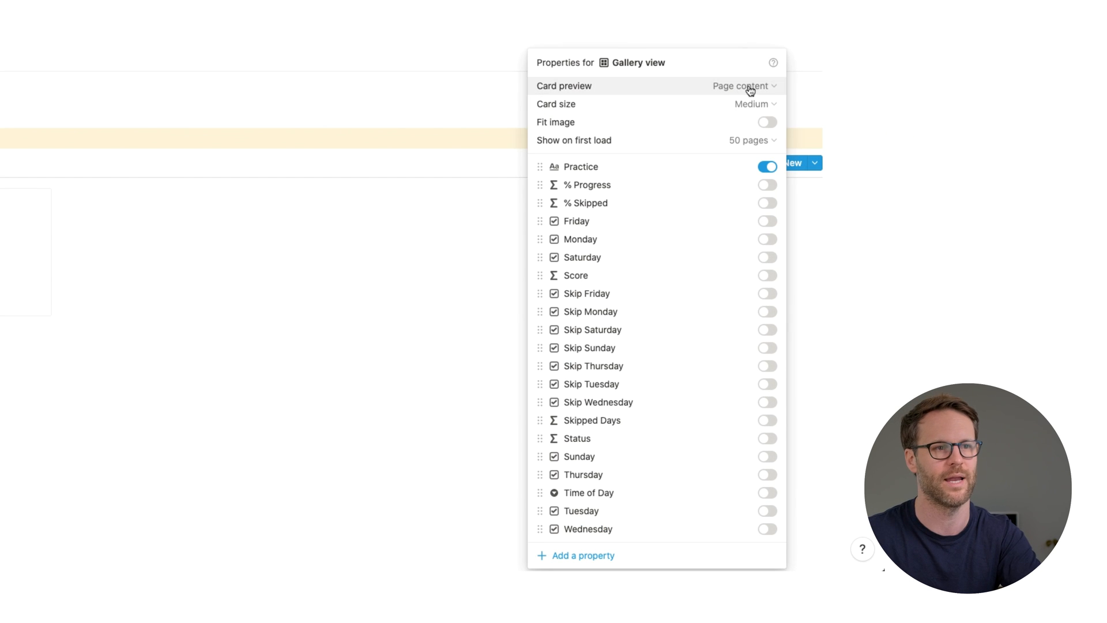
pyautogui.click(746, 86)
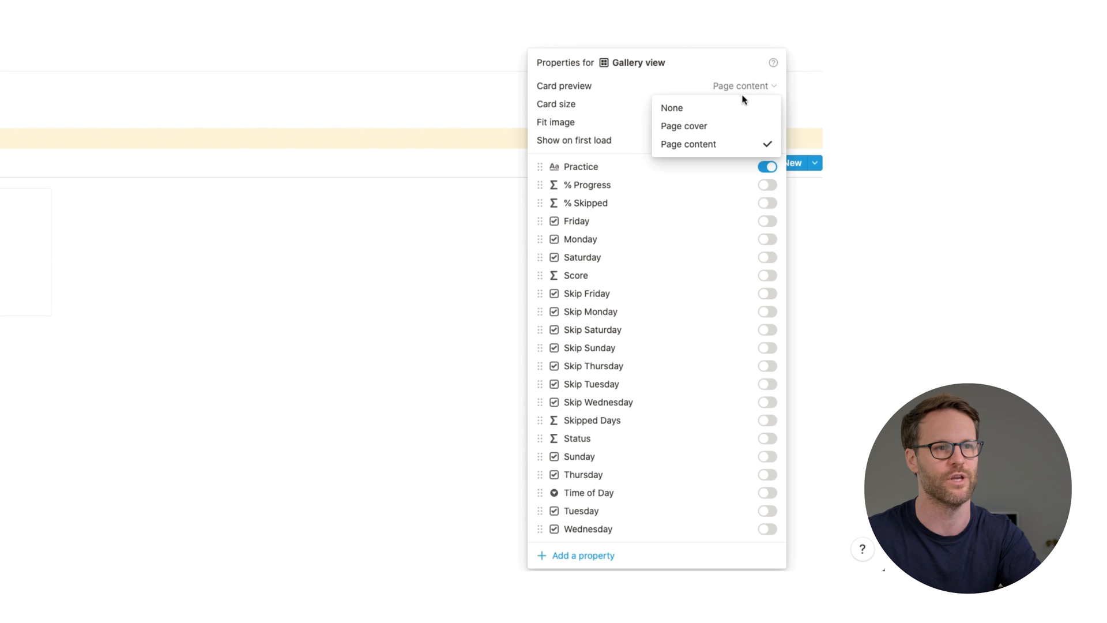
pyautogui.click(724, 127)
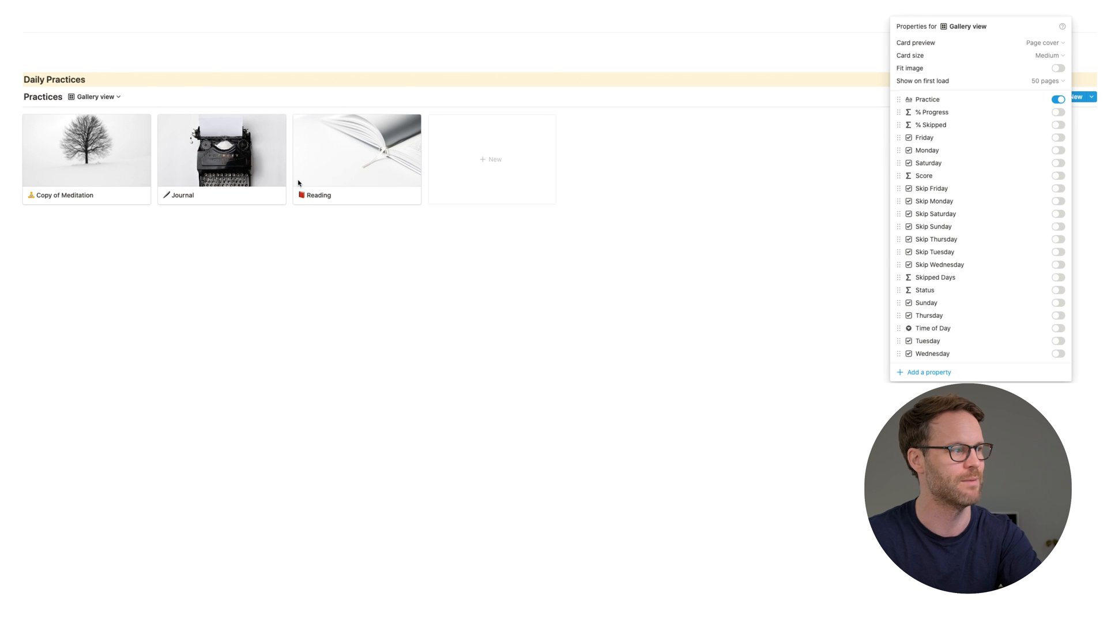
pyautogui.click(1046, 55)
pyautogui.click(1014, 72)
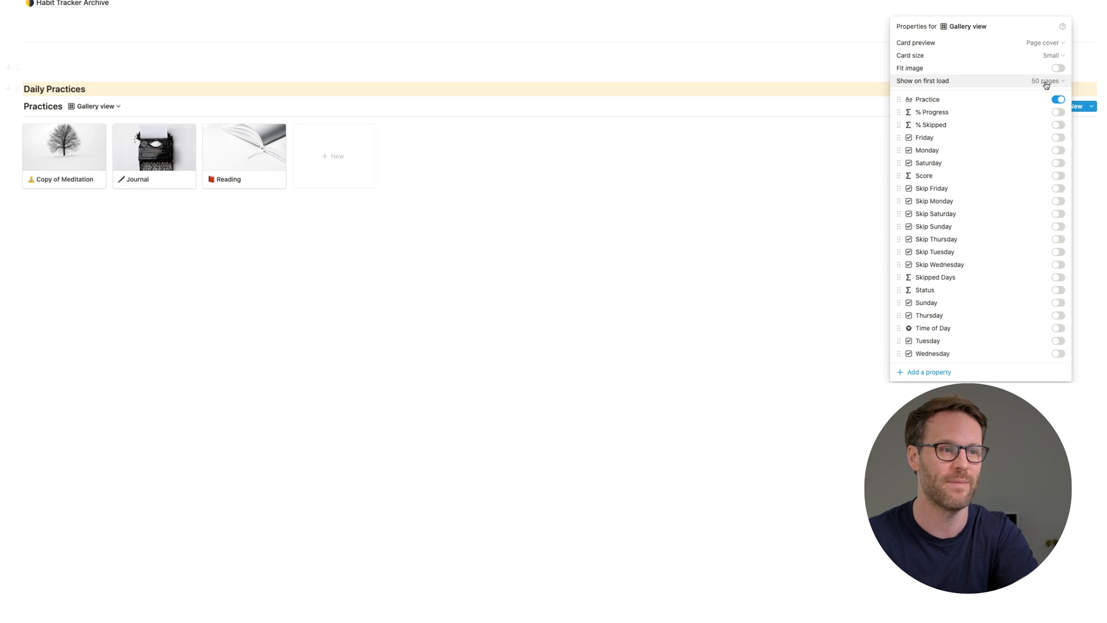
# - Show Status, Monday, Skip Monday and Score on the gallery cards, and move Score below Status
pyautogui.click(1059, 291)
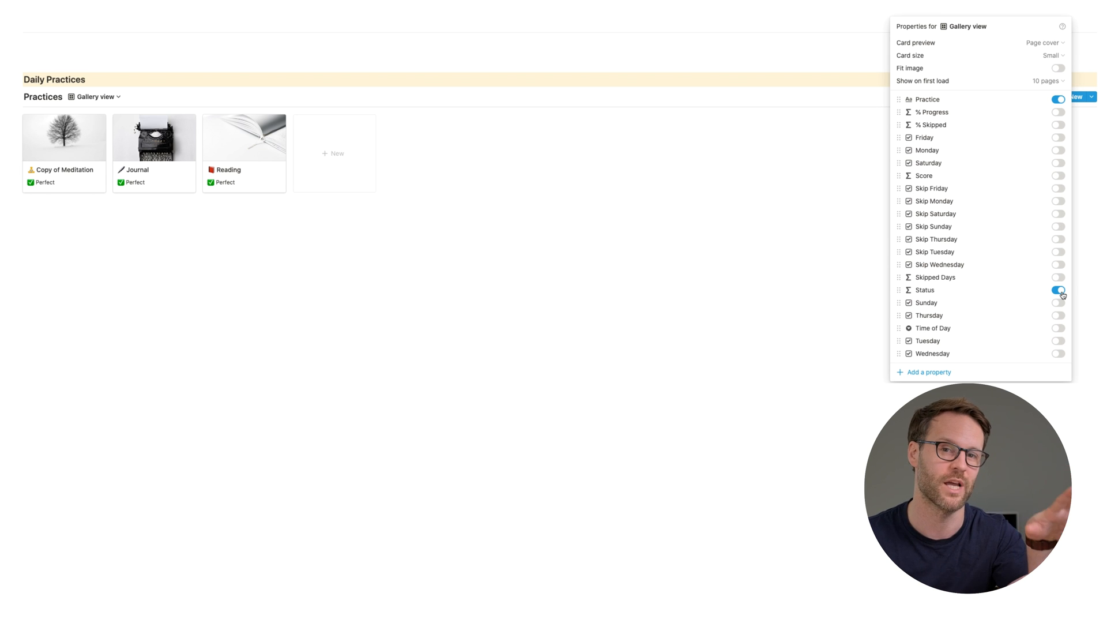
pyautogui.click(1059, 151)
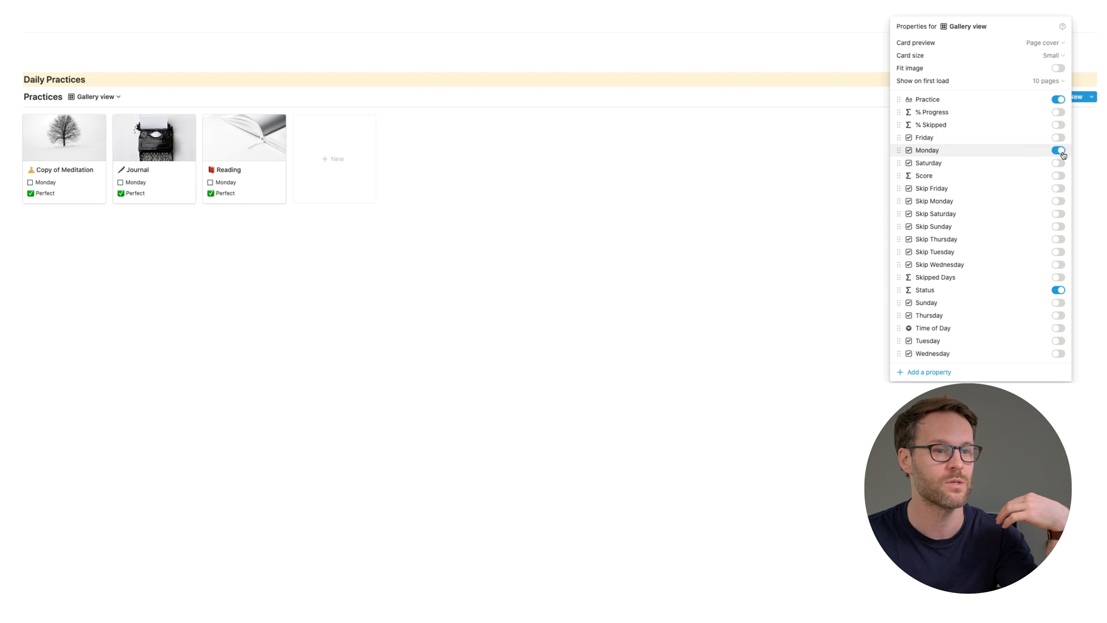
pyautogui.click(1060, 201)
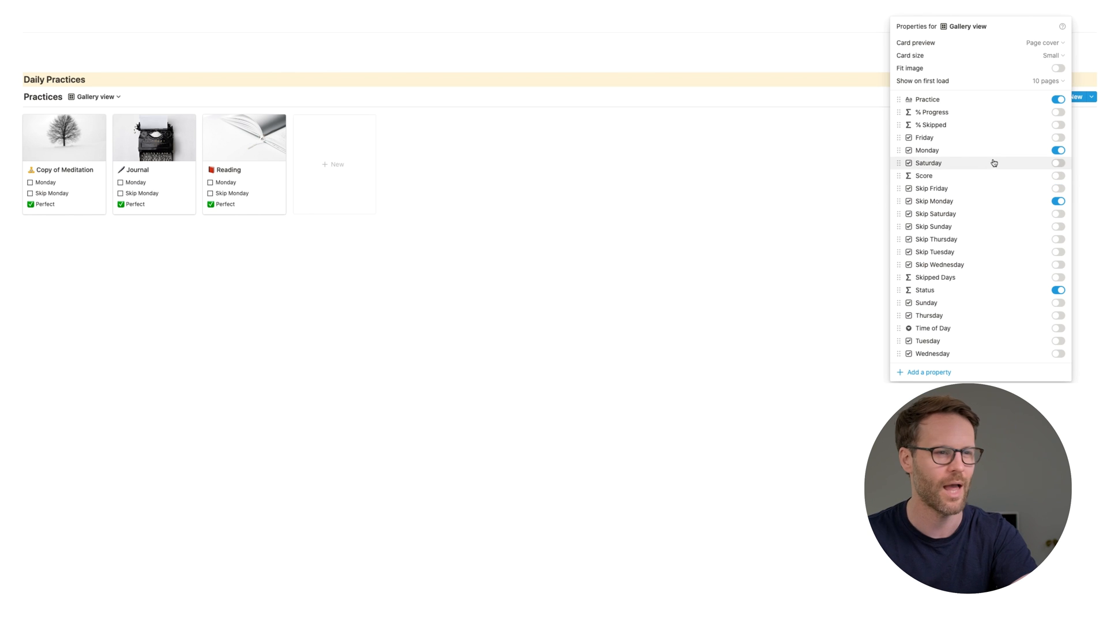
pyautogui.click(1059, 176)
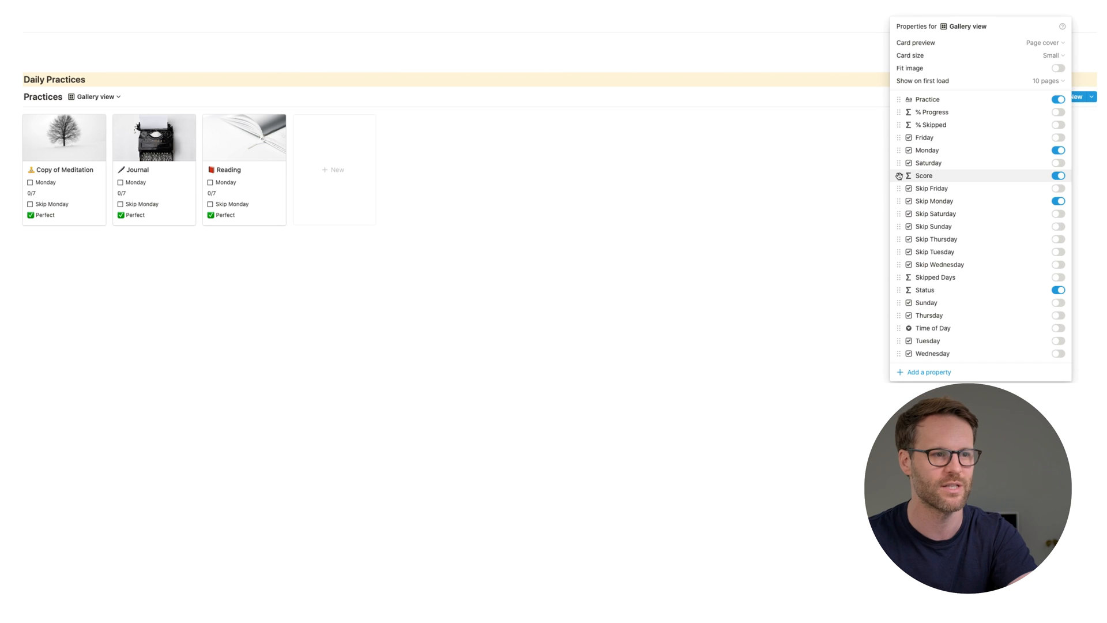
pyautogui.moveTo(899, 176); pyautogui.dragTo(908, 265)
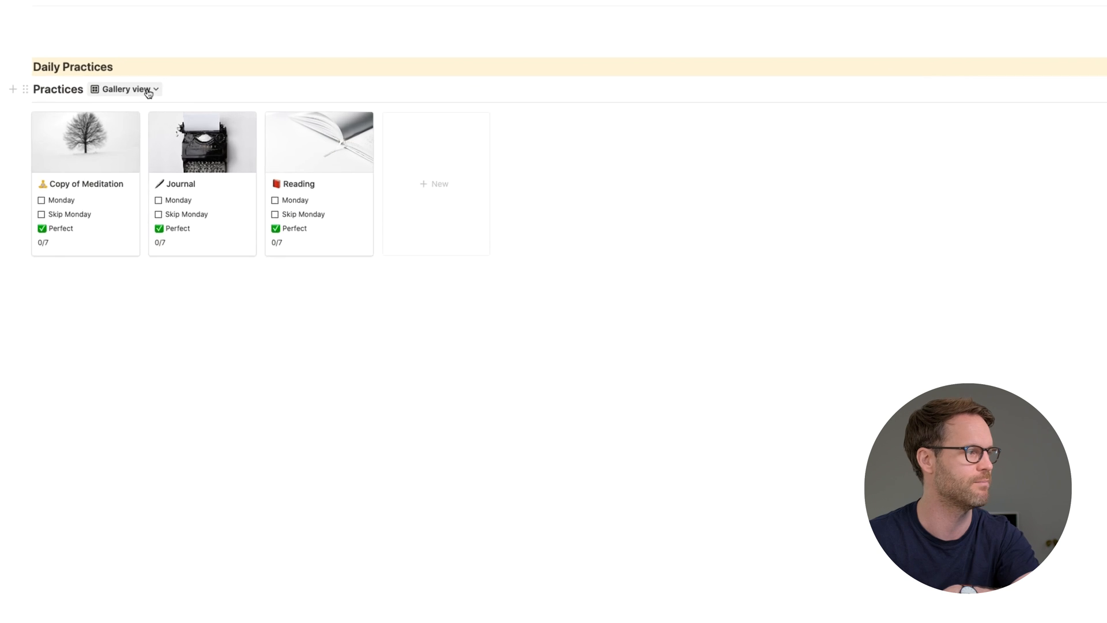
# - Rename the Gallery view "Monday" and reorder the Practices views as Monday, Progess Report, System
pyautogui.click(117, 97)
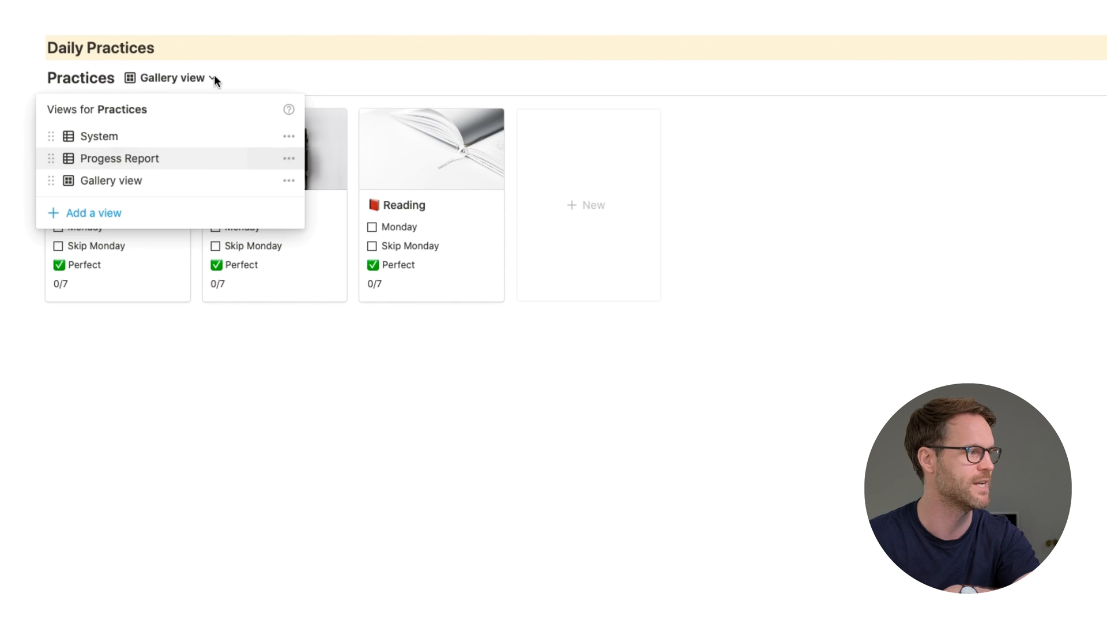
pyautogui.click(288, 180)
pyautogui.write('Monday')
pyautogui.press('Return')
pyautogui.moveTo(51, 136); pyautogui.dragTo(63, 184)
pyautogui.moveTo(51, 136); pyautogui.dragTo(53, 158)
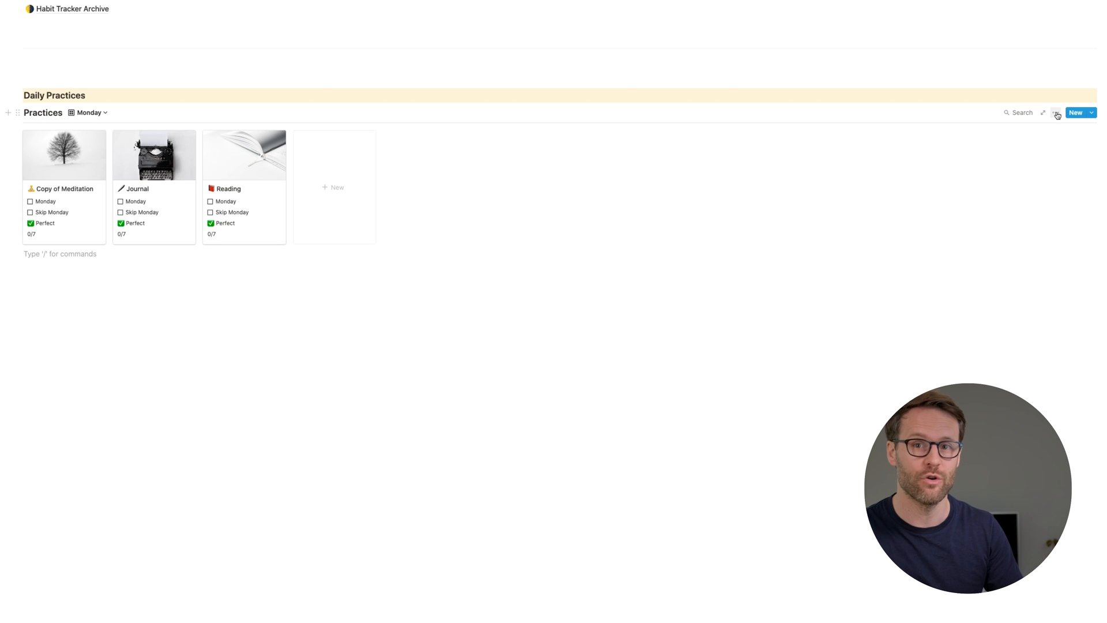
# - Sort the Monday gallery view by Time of Day in ascending order
pyautogui.click(1057, 113)
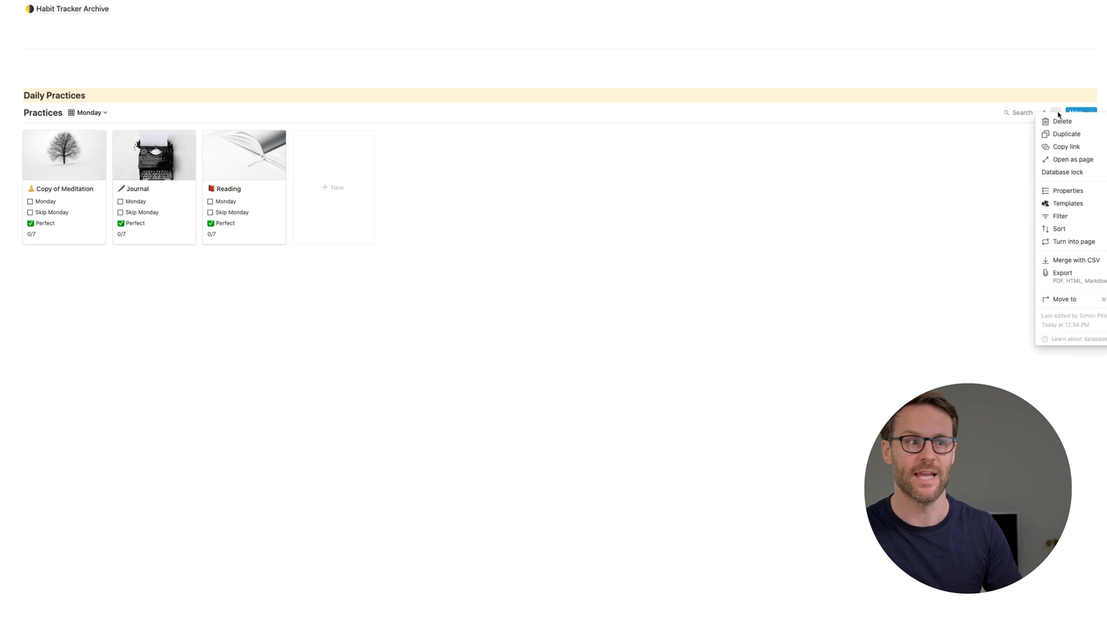
pyautogui.click(1055, 228)
pyautogui.click(939, 150)
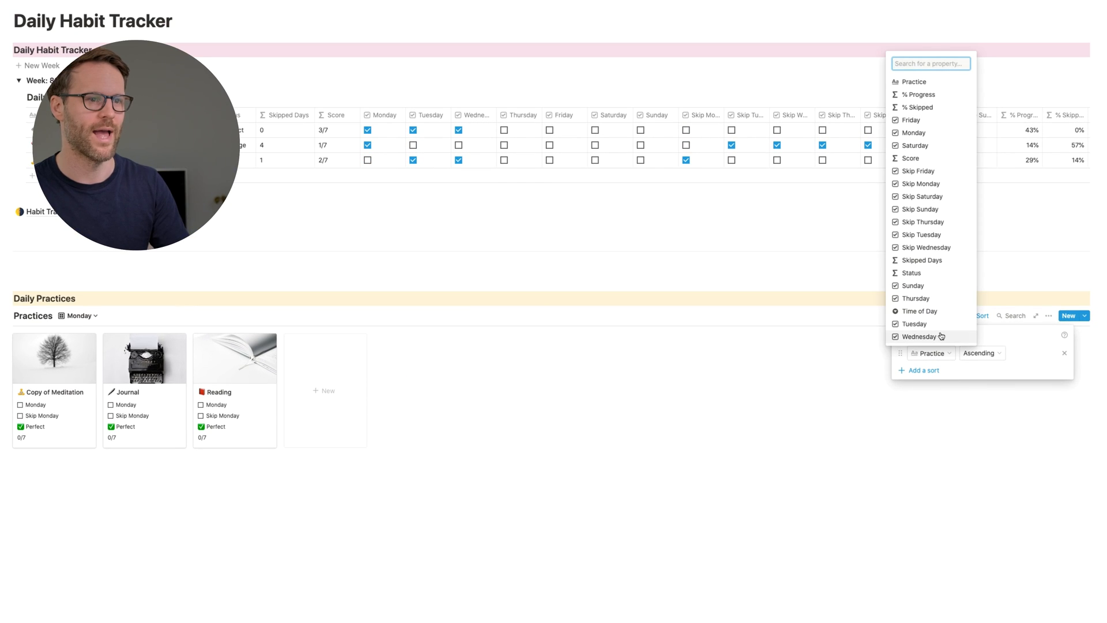
pyautogui.click(919, 311)
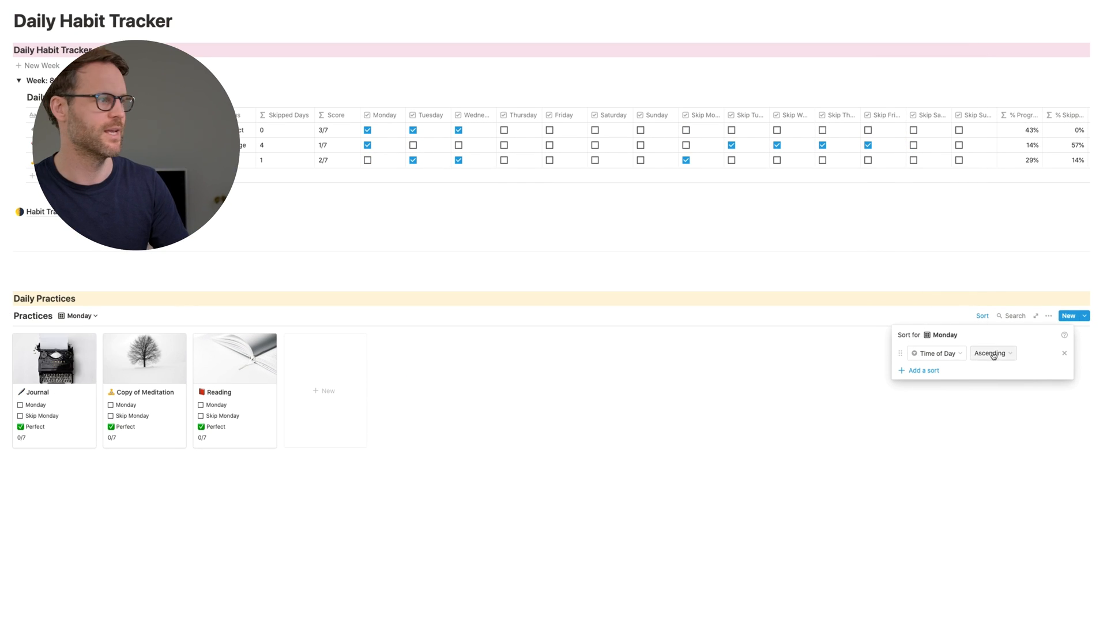
pyautogui.click(991, 353)
pyautogui.click(980, 382)
pyautogui.click(974, 369)
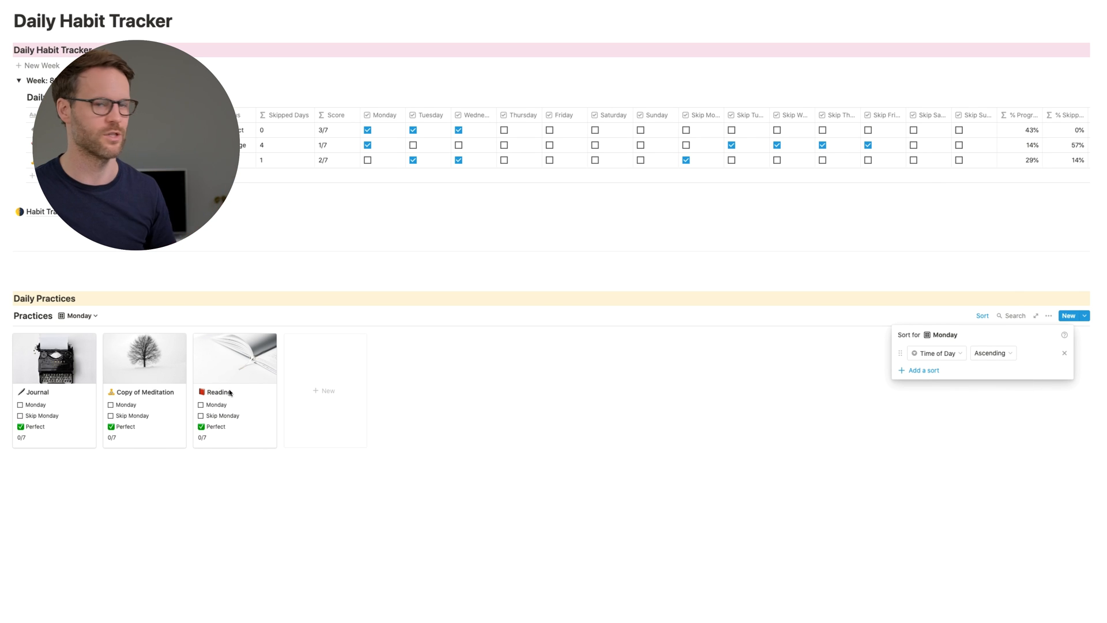
pyautogui.click(1047, 404)
# - Show Time of Day on the Monday view's cards and move it directly below Practice
pyautogui.click(1048, 316)
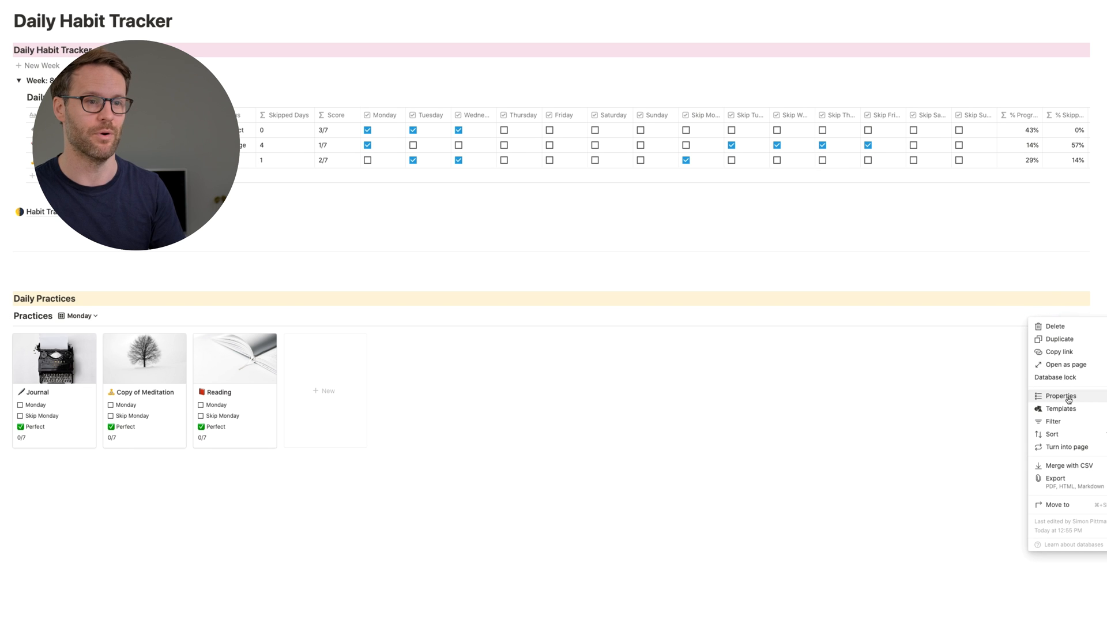
pyautogui.click(1046, 396)
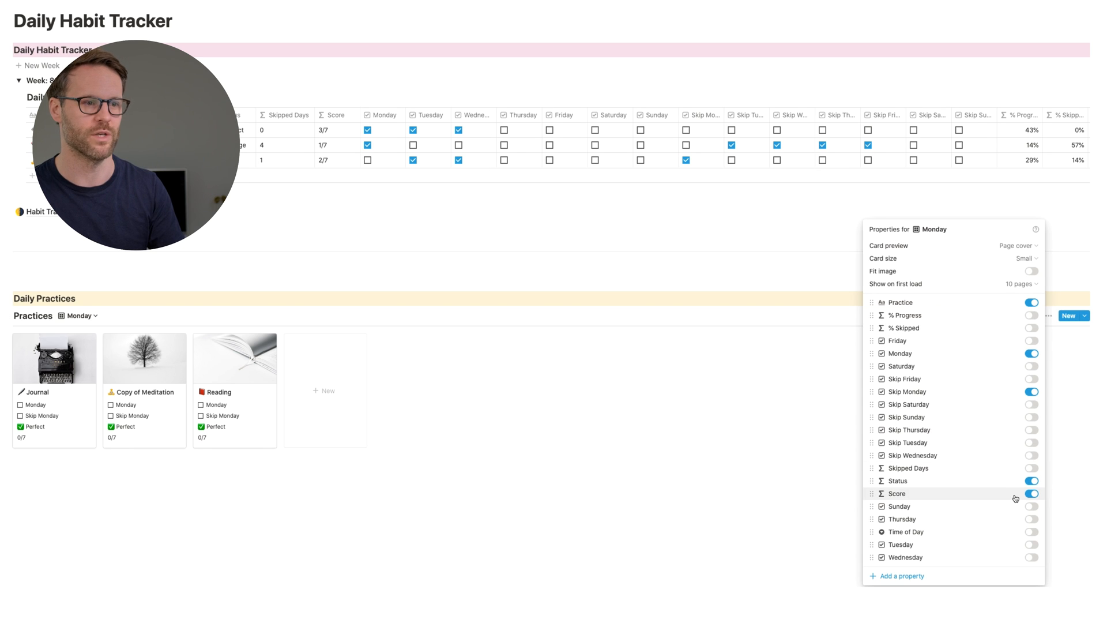
pyautogui.click(1032, 532)
pyautogui.moveTo(876, 531); pyautogui.dragTo(901, 318)
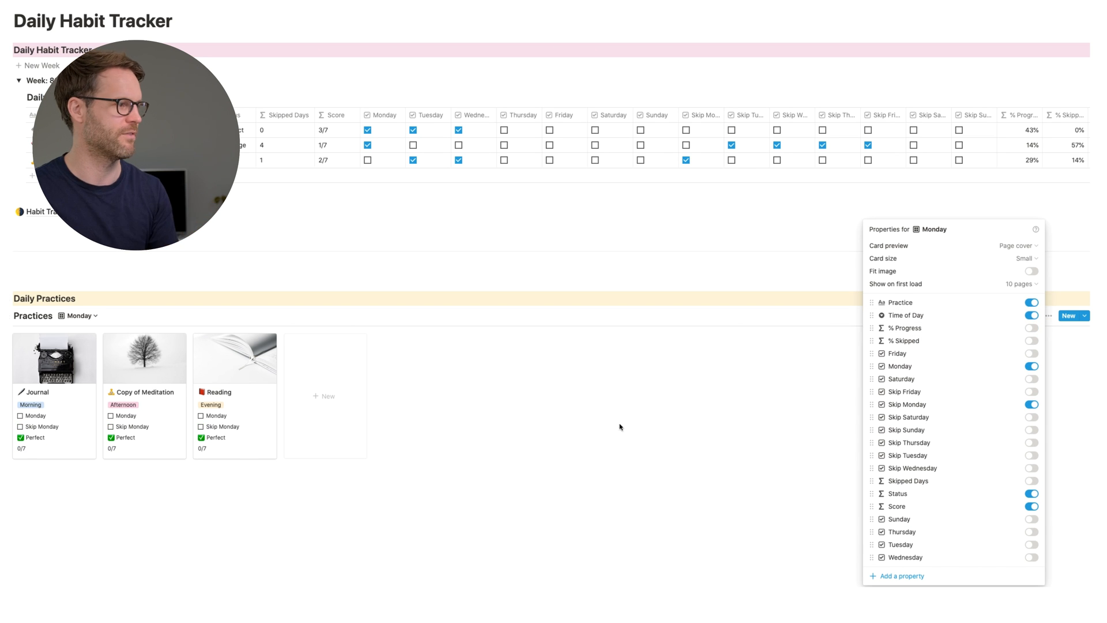
pyautogui.click(669, 359)
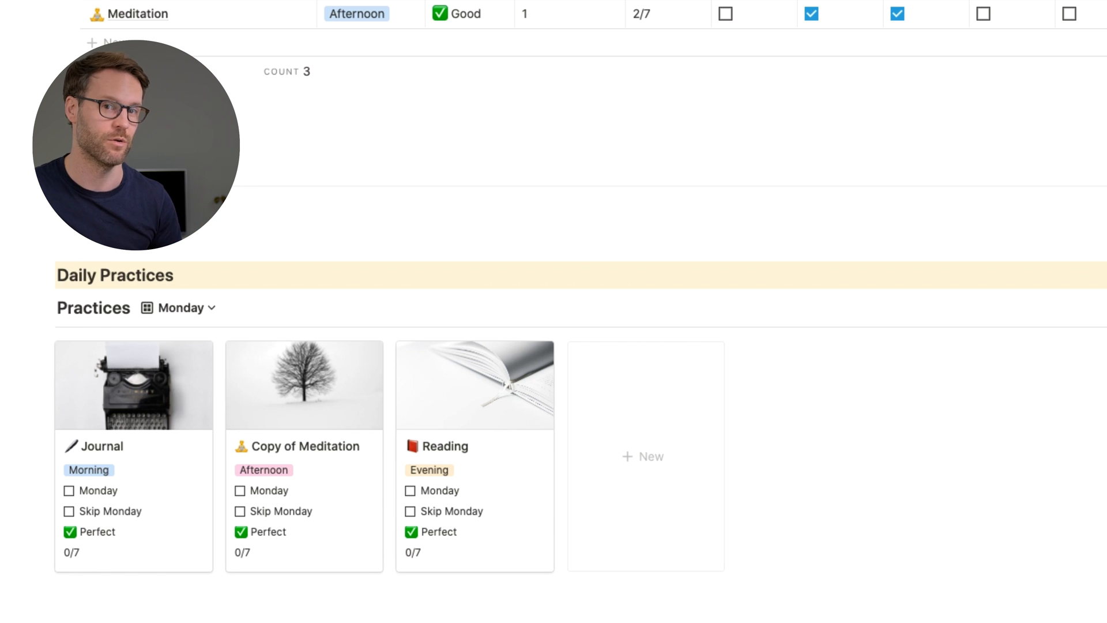
# - Try ticking Monday and Skip Monday on the Journal card, and clear both checkboxes again
pyautogui.click(69, 490)
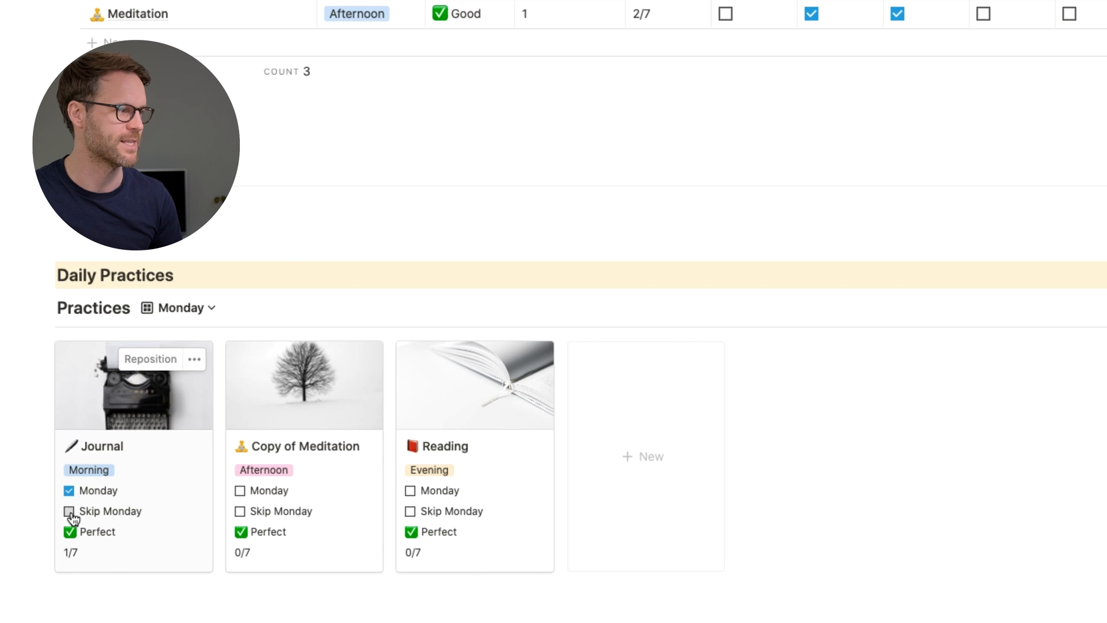
pyautogui.click(70, 512)
pyautogui.click(68, 490)
pyautogui.click(69, 511)
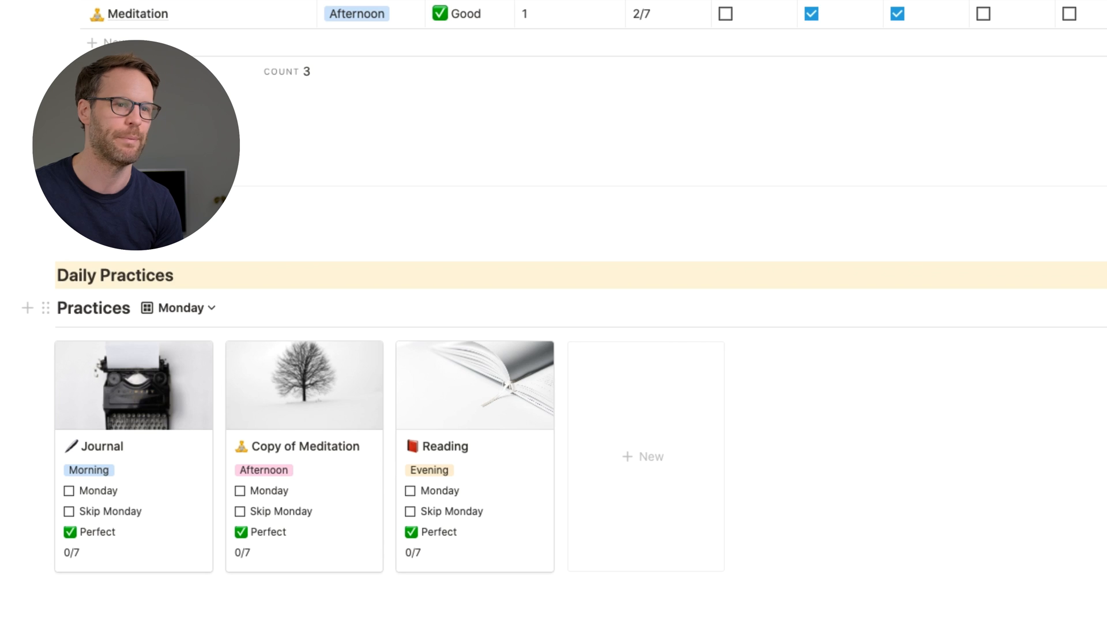
# - Add a filter to the Monday view that shows only practices whose Monday checkbox is unchecked
pyautogui.click(1026, 307)
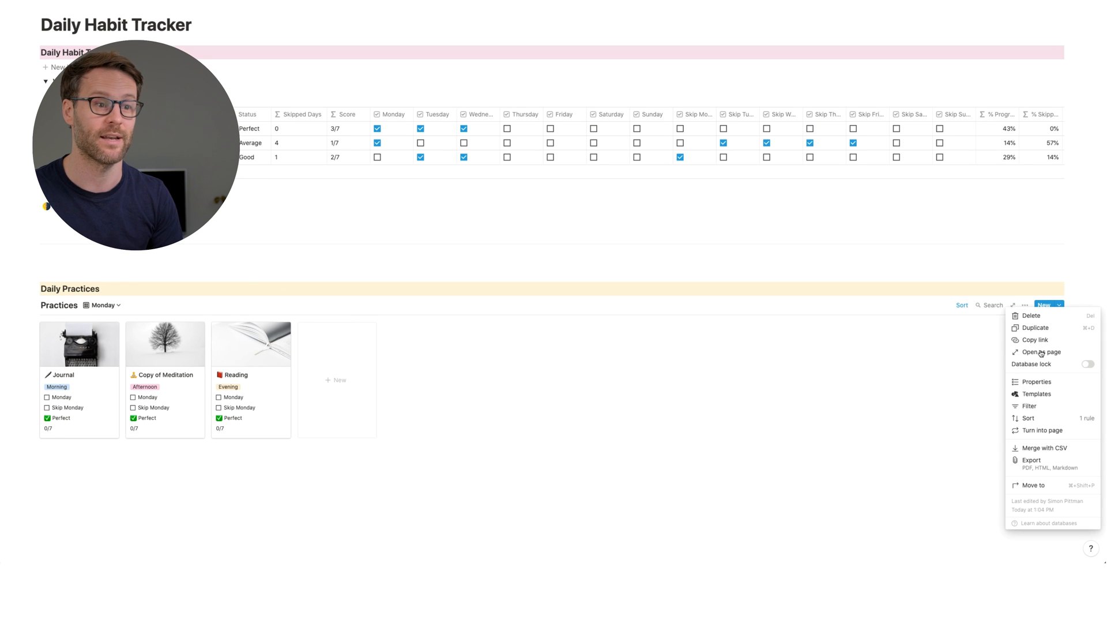
pyautogui.click(1030, 407)
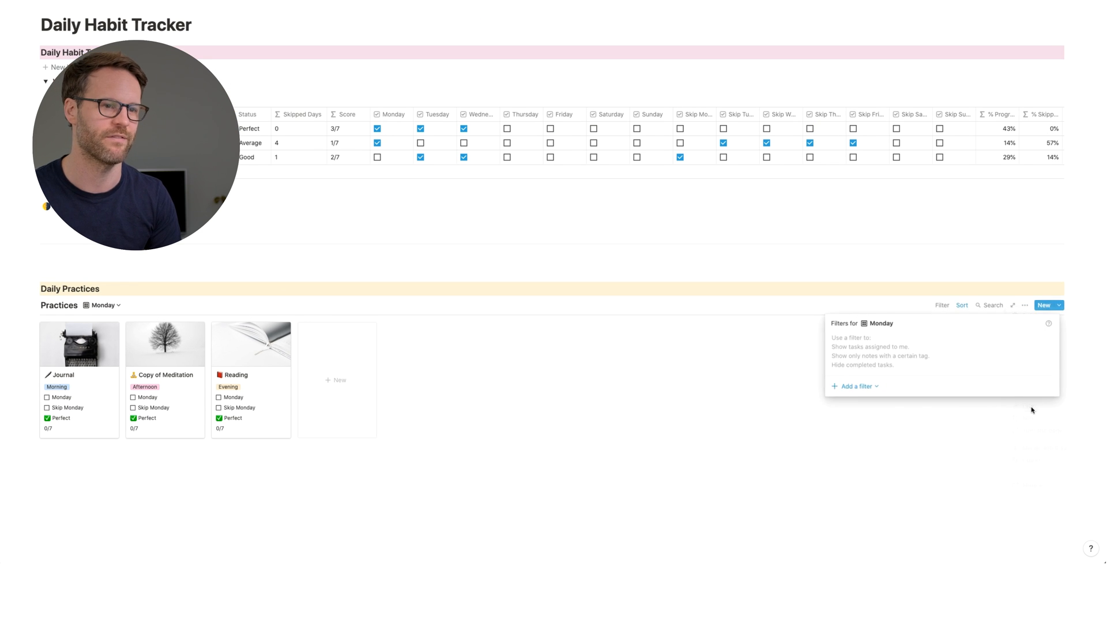
pyautogui.click(853, 386)
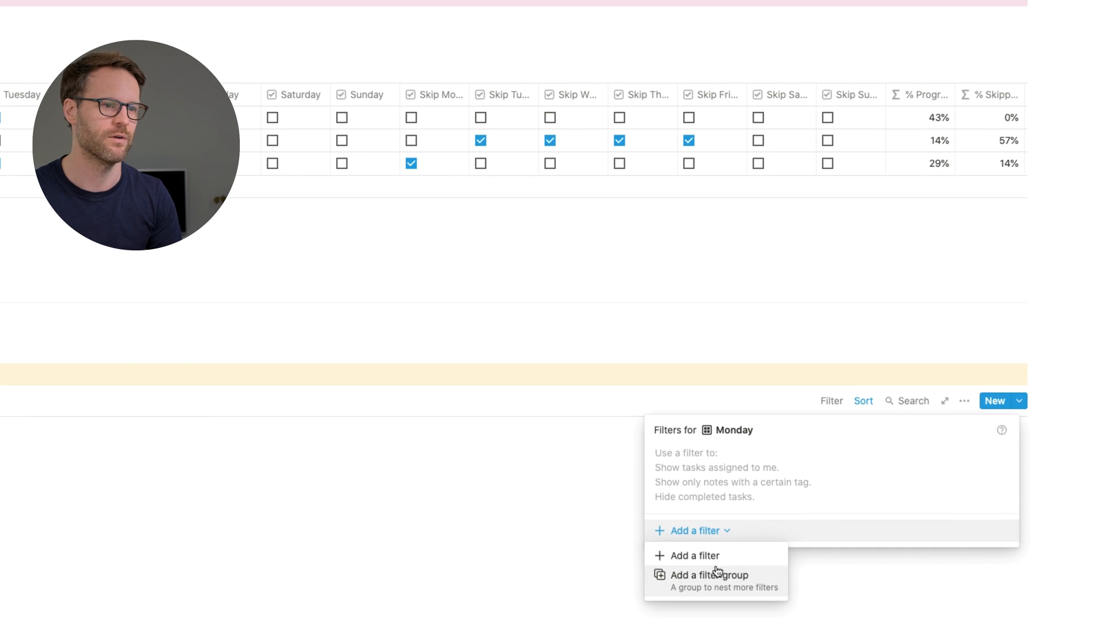
pyautogui.click(709, 557)
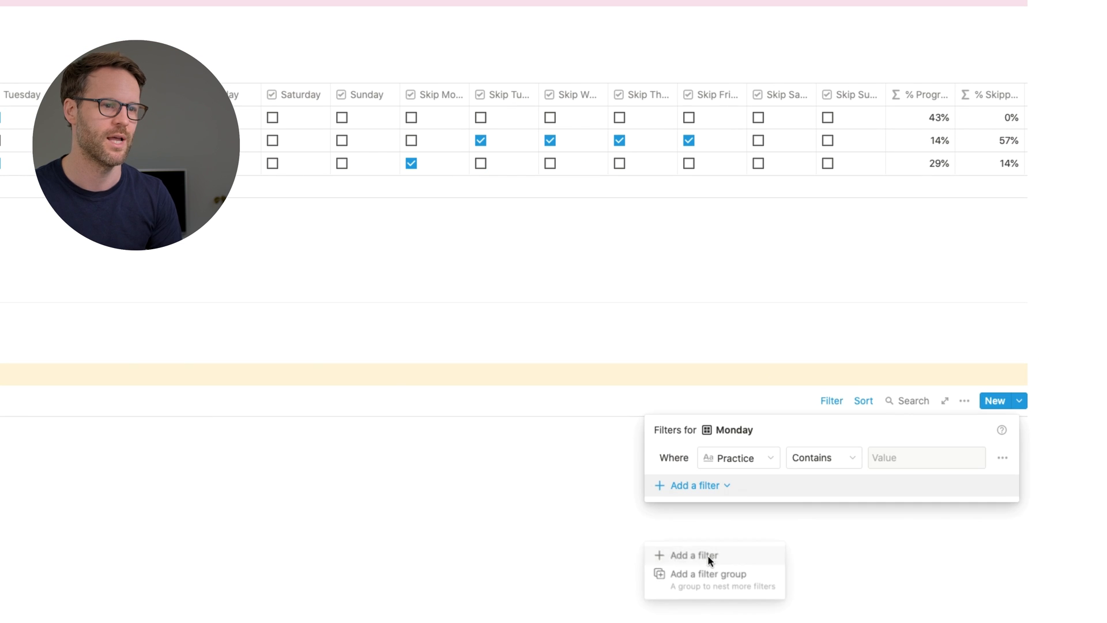
pyautogui.click(773, 458)
pyautogui.click(725, 128)
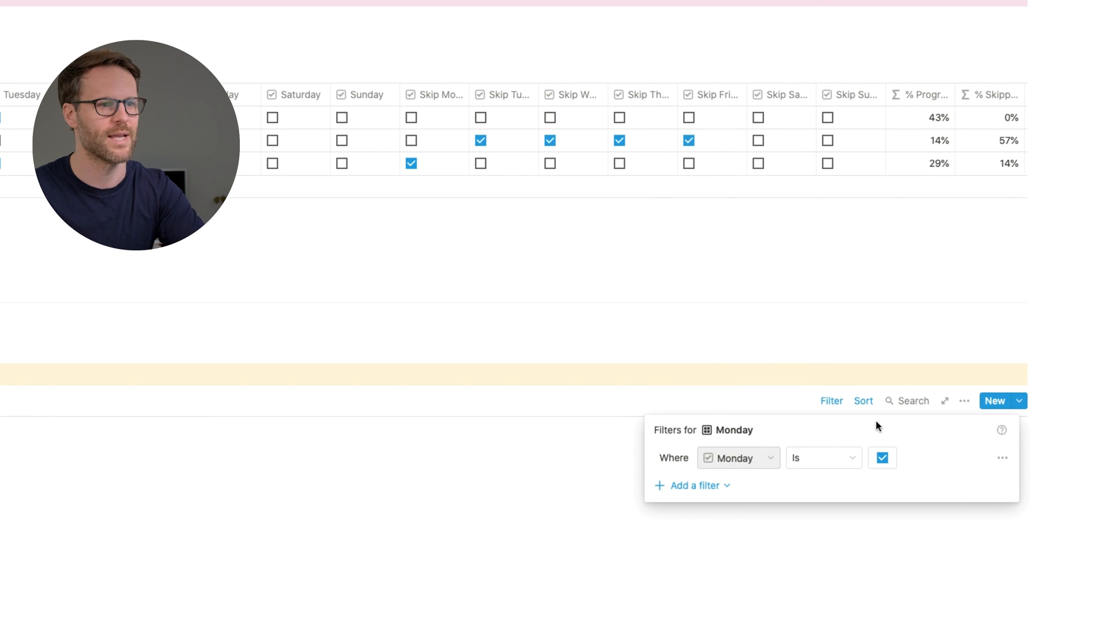
pyautogui.click(882, 458)
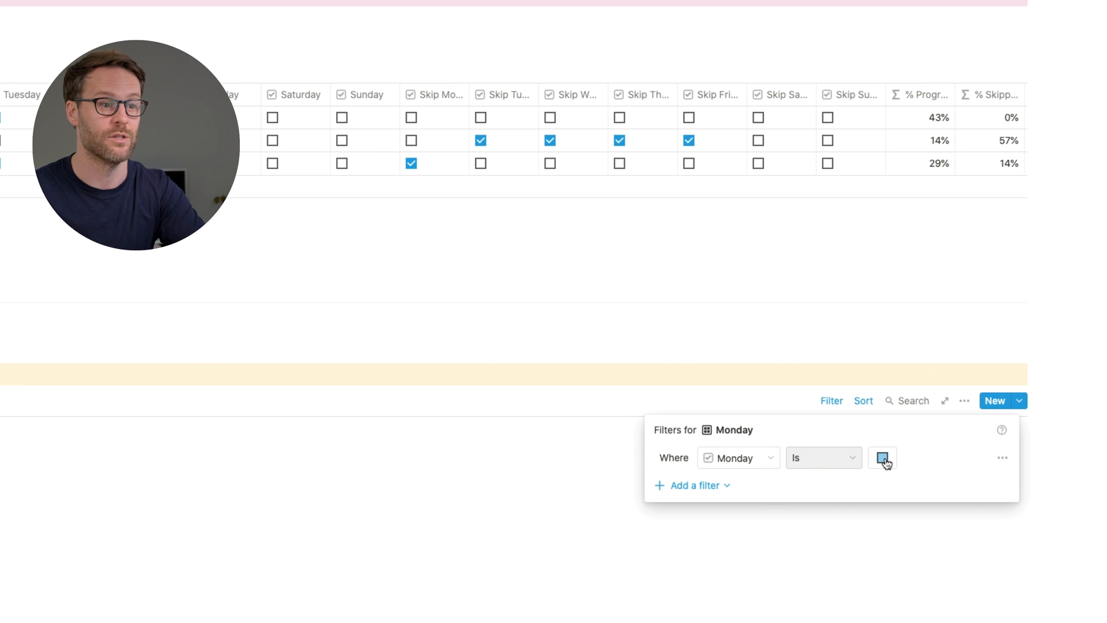
# - Add an And filter group to the Monday view requiring Skip Monday to be unchecked
pyautogui.click(710, 490)
pyautogui.click(713, 532)
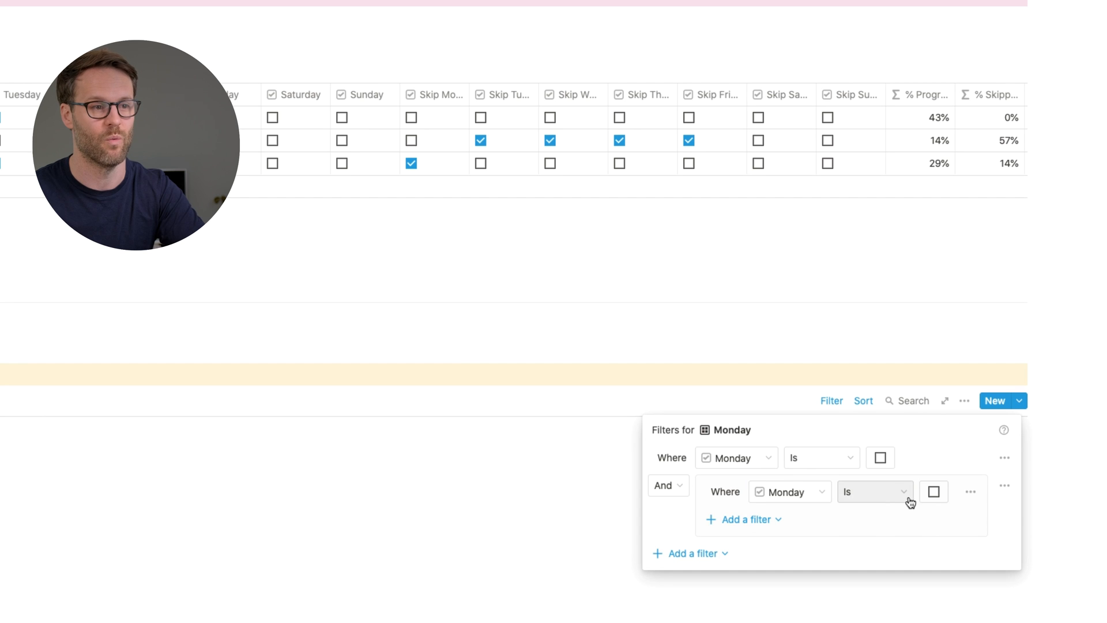
pyautogui.click(821, 495)
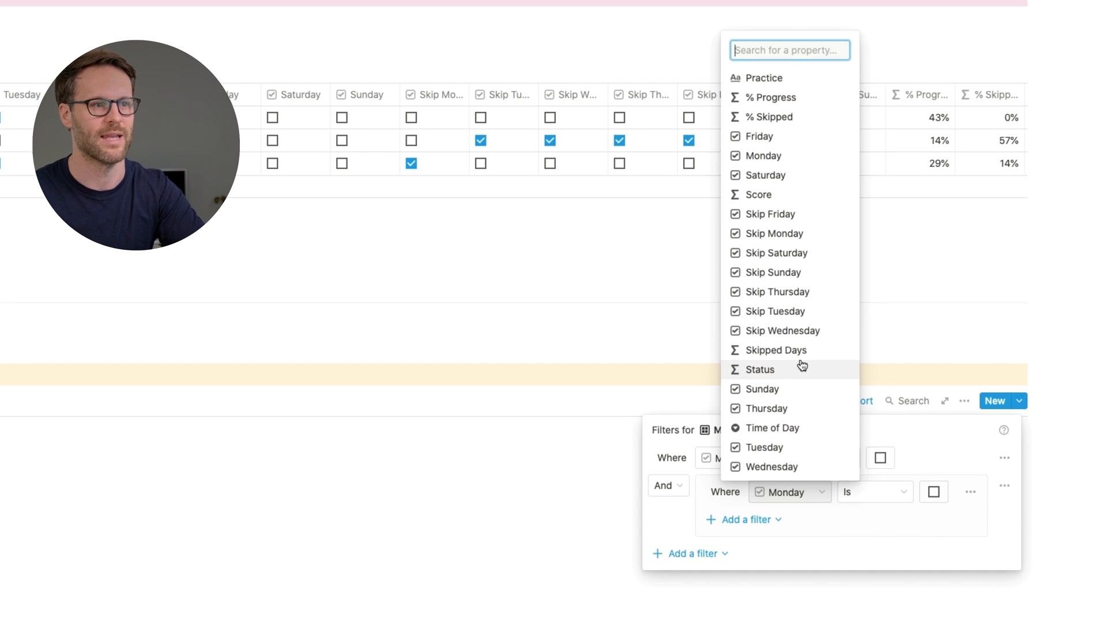
pyautogui.click(775, 233)
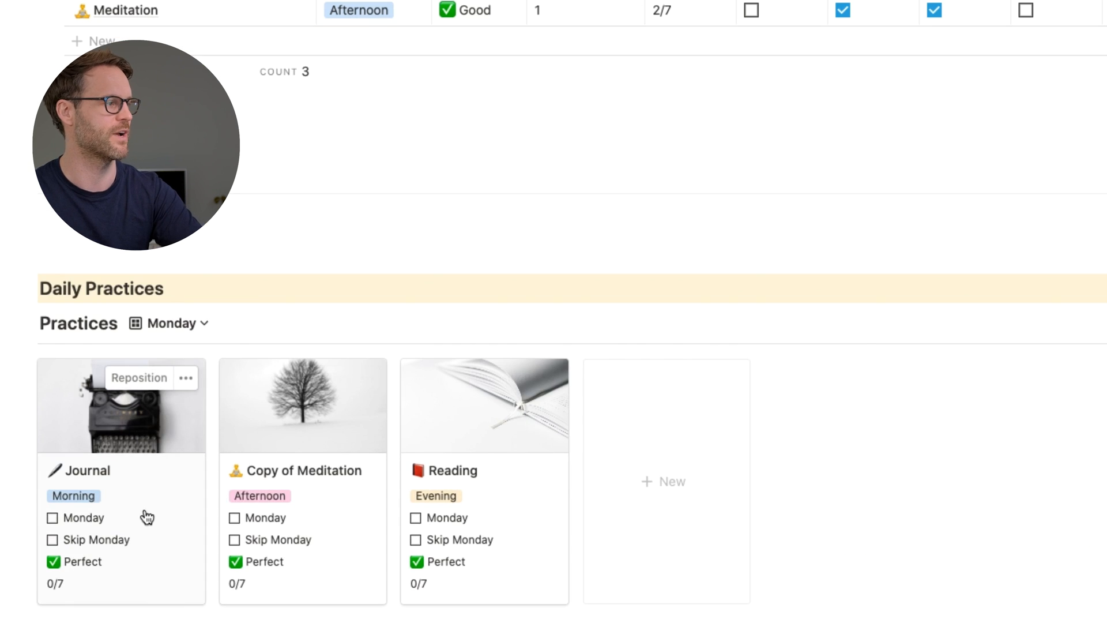
# - Test the filters by ticking Skip Monday on Journal, Monday on Copy of Meditation, and Skip Monday on Reading
pyautogui.click(52, 541)
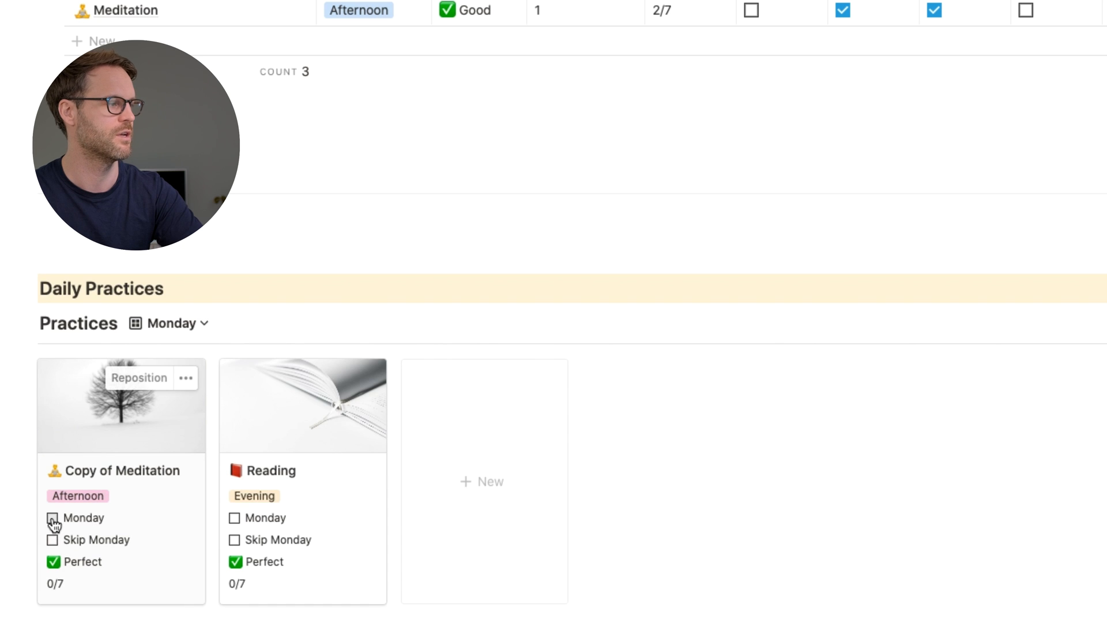
pyautogui.click(53, 517)
pyautogui.click(53, 539)
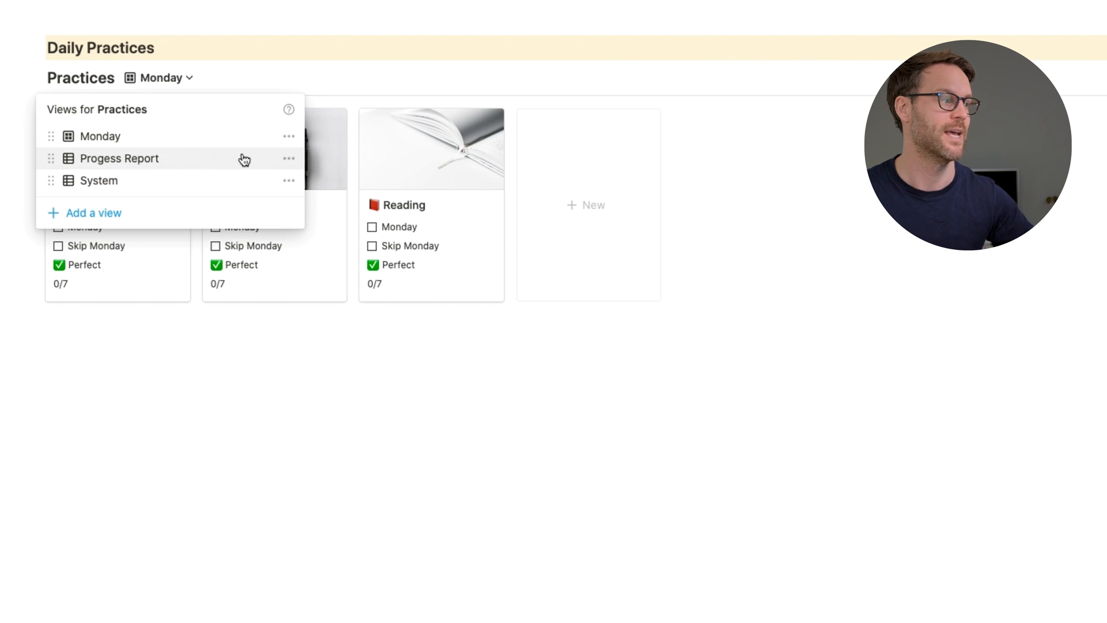
# - Duplicate the Monday gallery view of the Practices database and rename the copy Tuesday
pyautogui.click(288, 136)
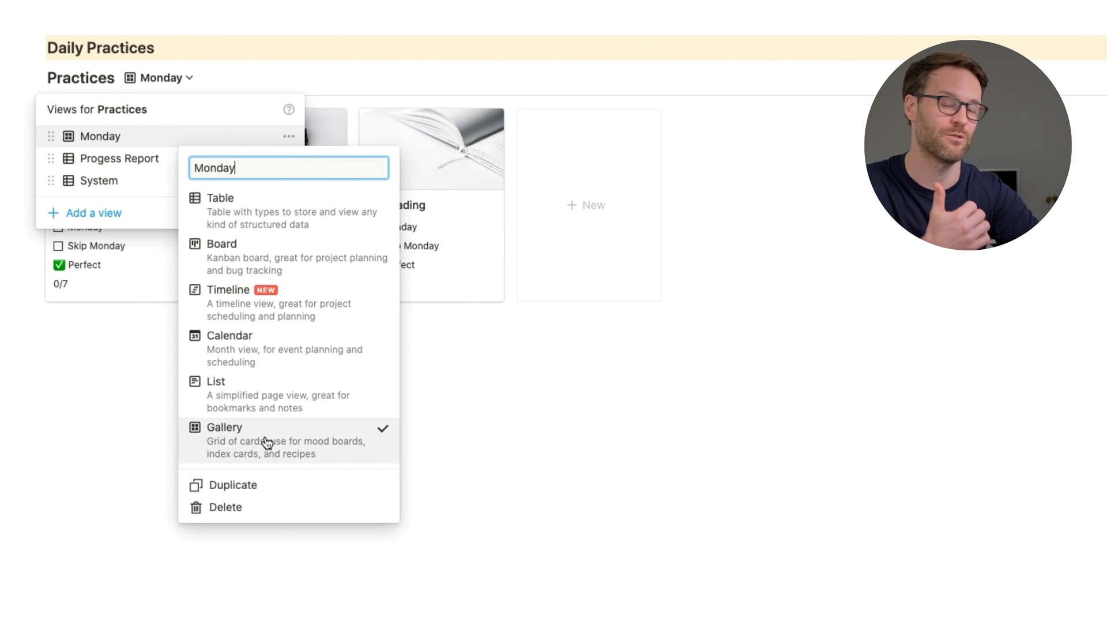
pyautogui.click(268, 488)
pyautogui.click(300, 184)
pyautogui.tripleClick(260, 54)
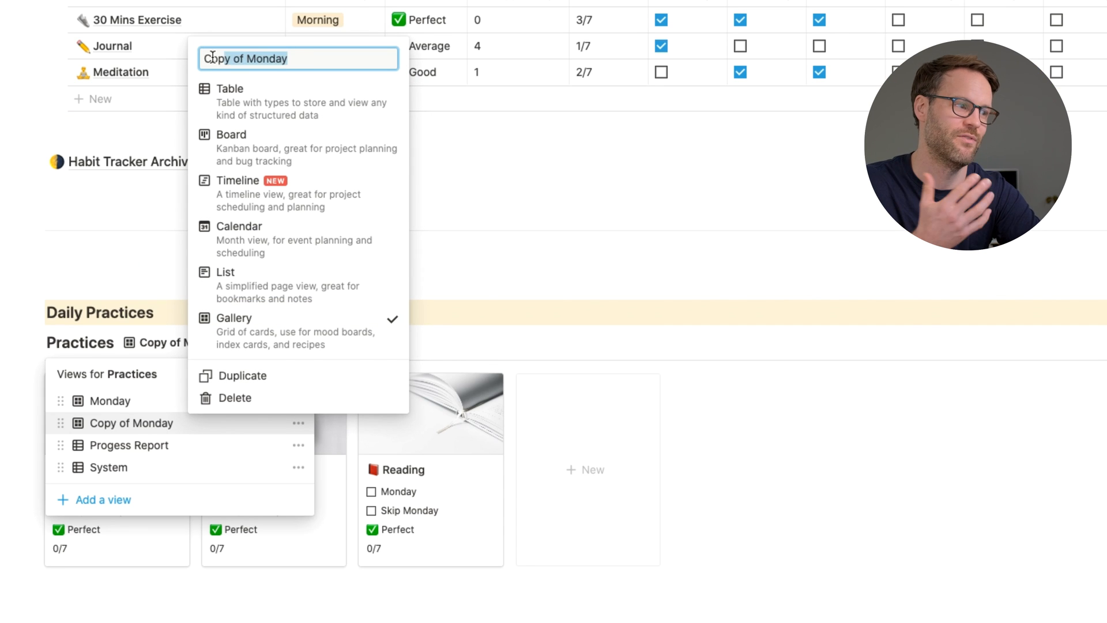
pyautogui.write('Tuesday')
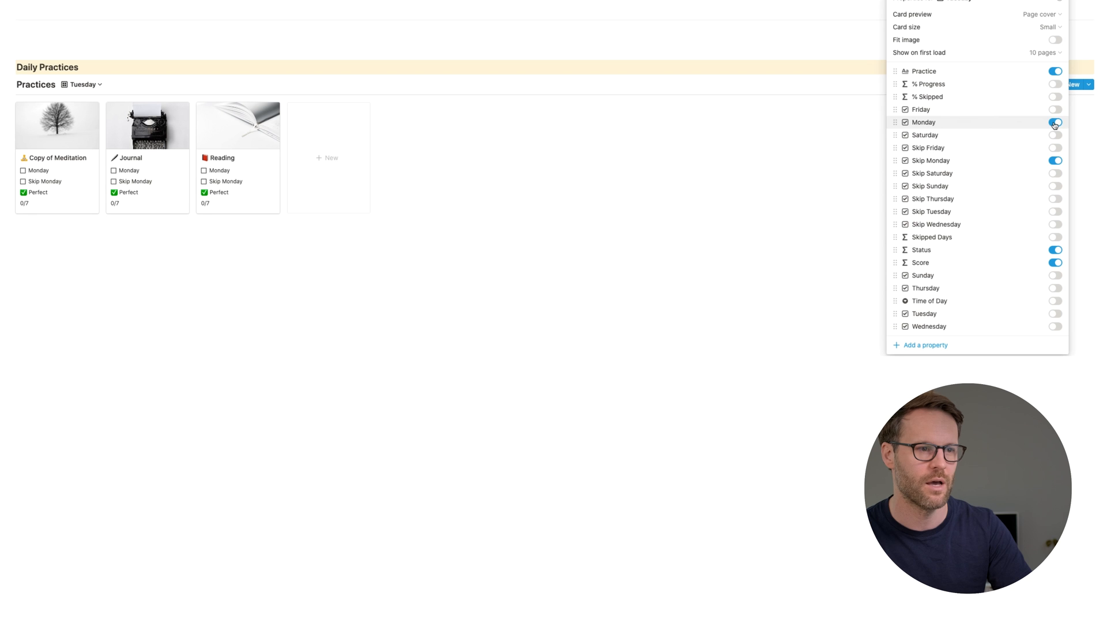
# - Hide the Monday property and show Skip Tuesday on the Tuesday view's cards, and reorder the property list
pyautogui.click(1054, 123)
pyautogui.click(1055, 211)
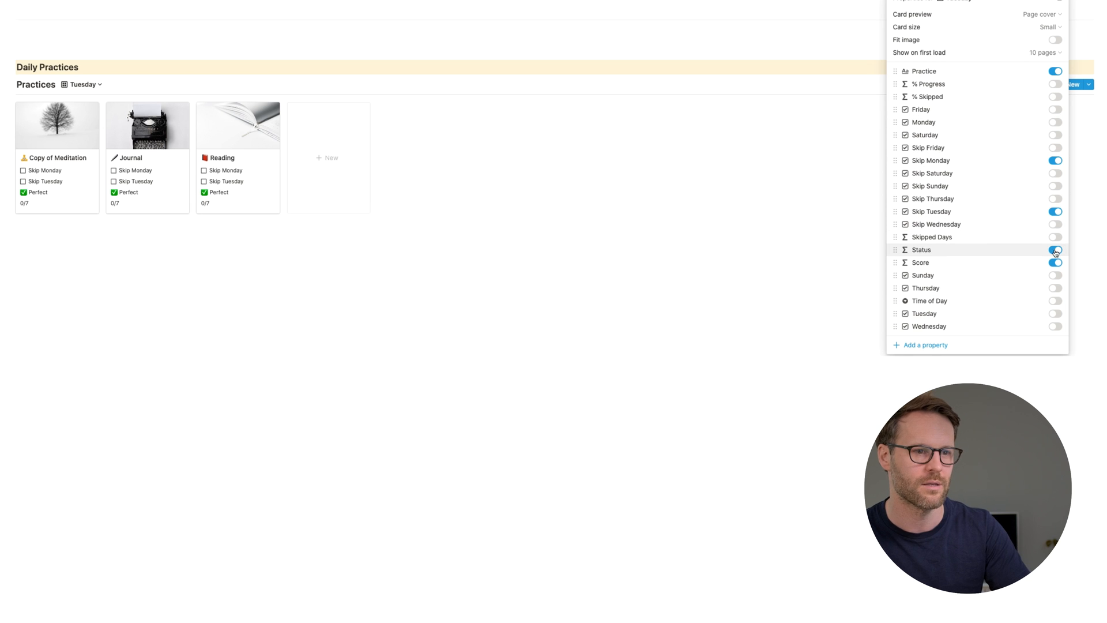
pyautogui.moveTo(925, 188); pyautogui.dragTo(921, 124)
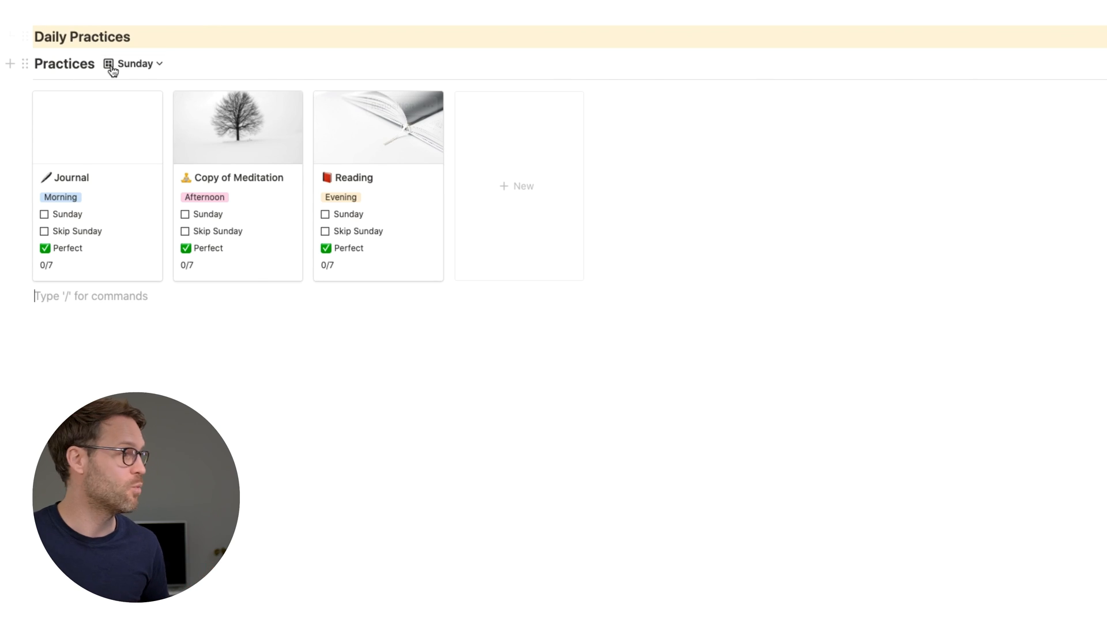
# - Switch the Practices database to the System view and look over its list of views
pyautogui.click(146, 65)
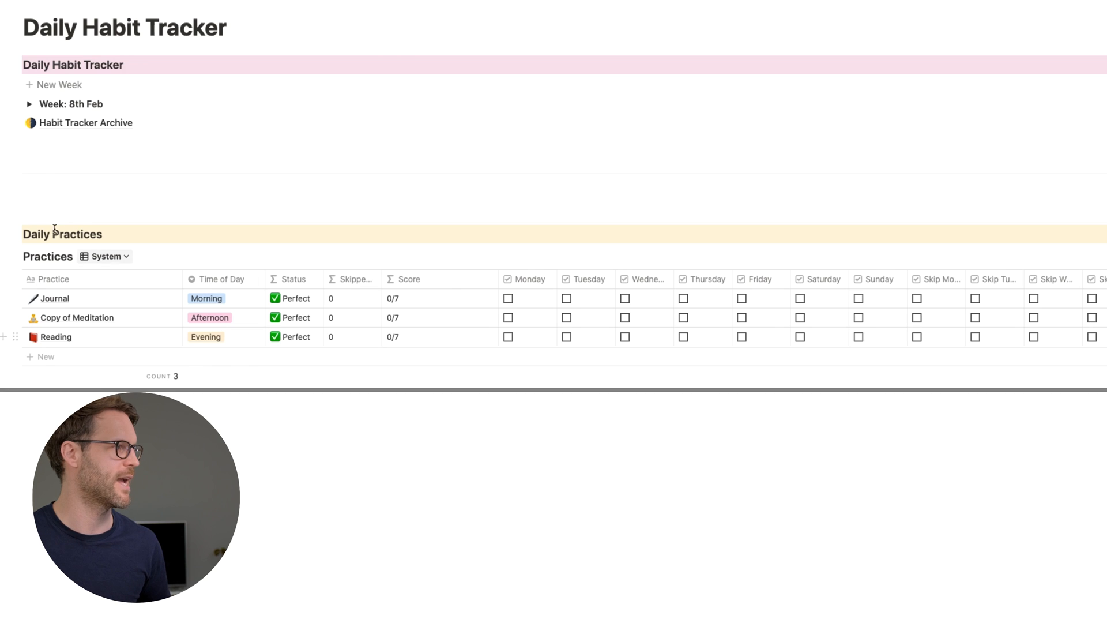
pyautogui.click(108, 258)
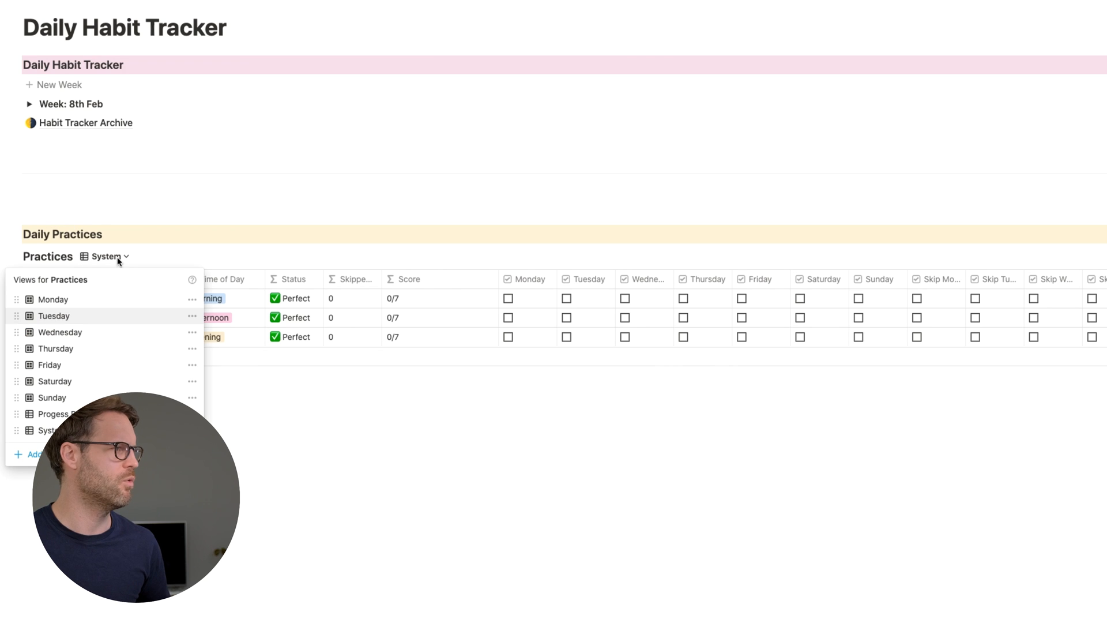
pyautogui.click(276, 443)
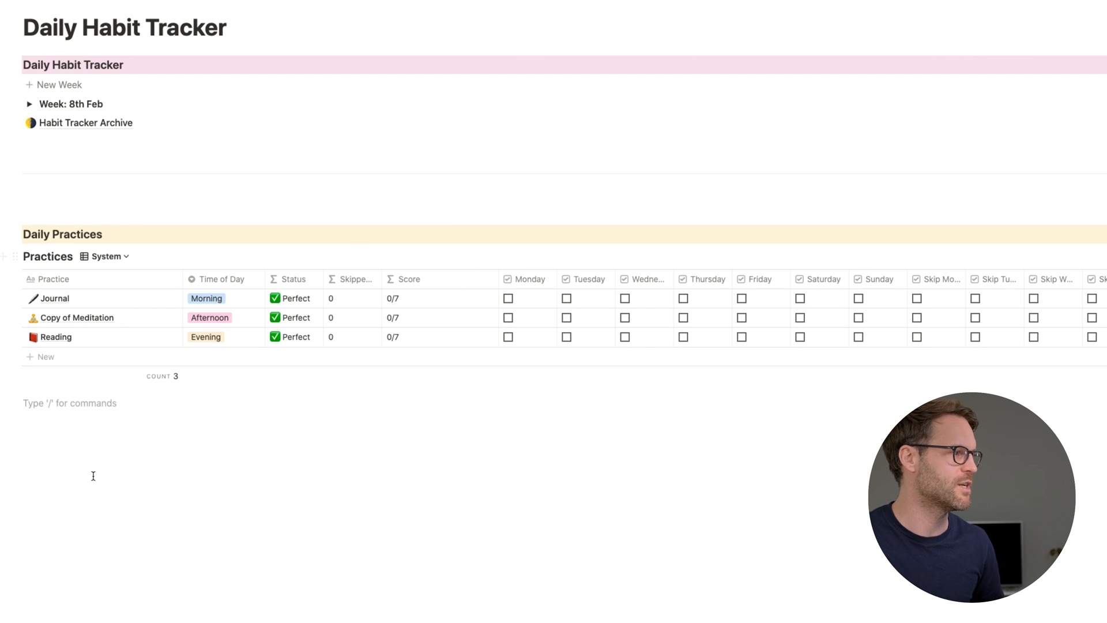
# - Add a toggle list titled "Week:" below the Practices database
pyautogui.write('/tog')
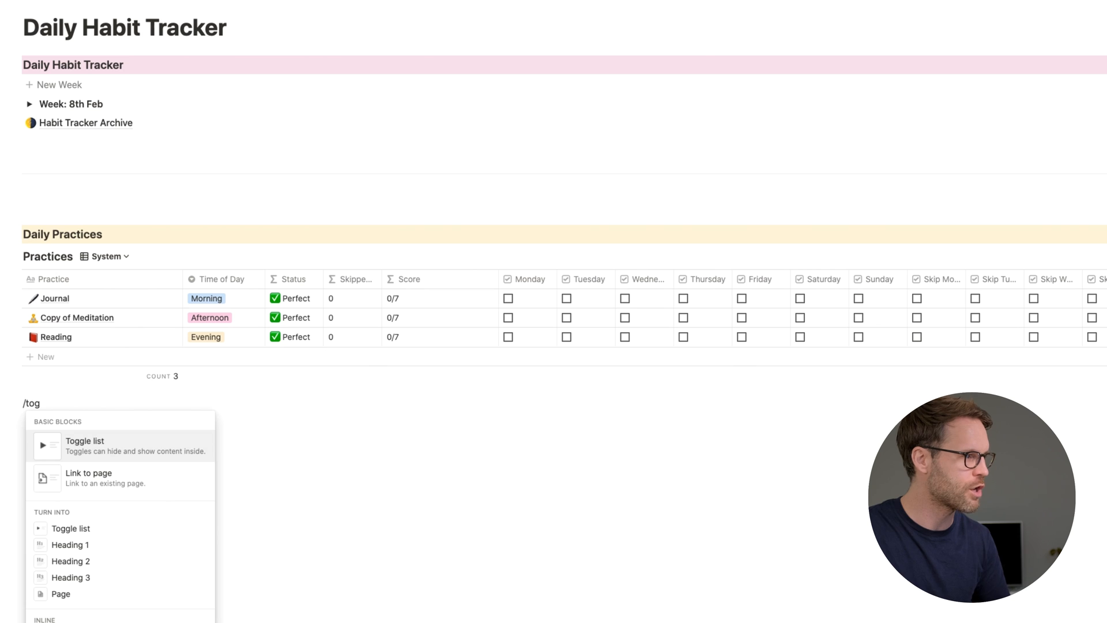
pyautogui.press('Return')
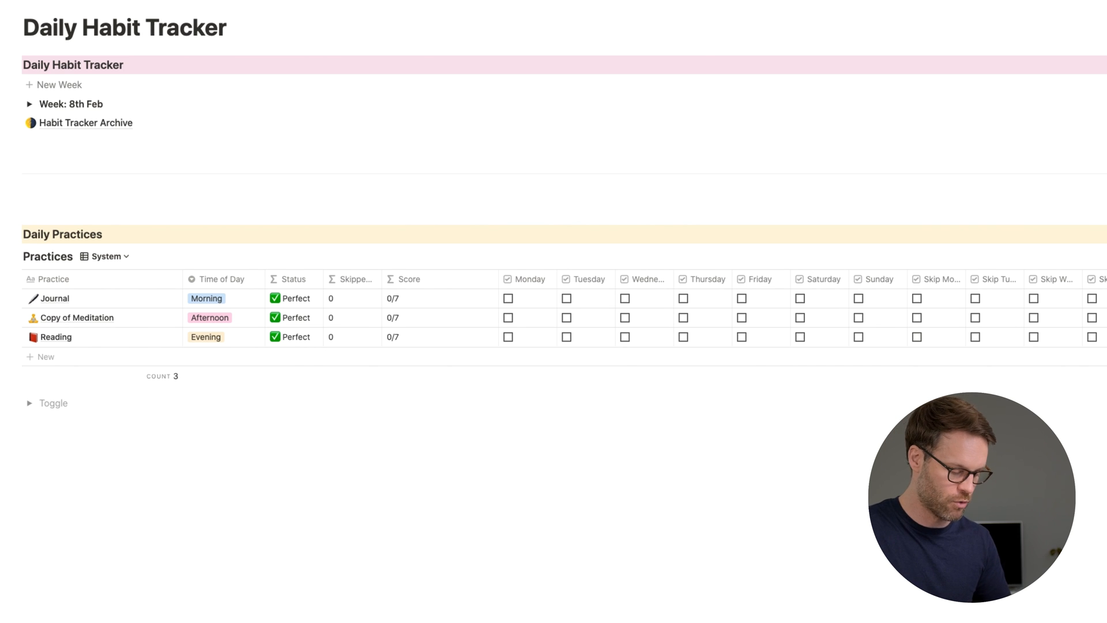
pyautogui.write('Week:')
pyautogui.press('Return')
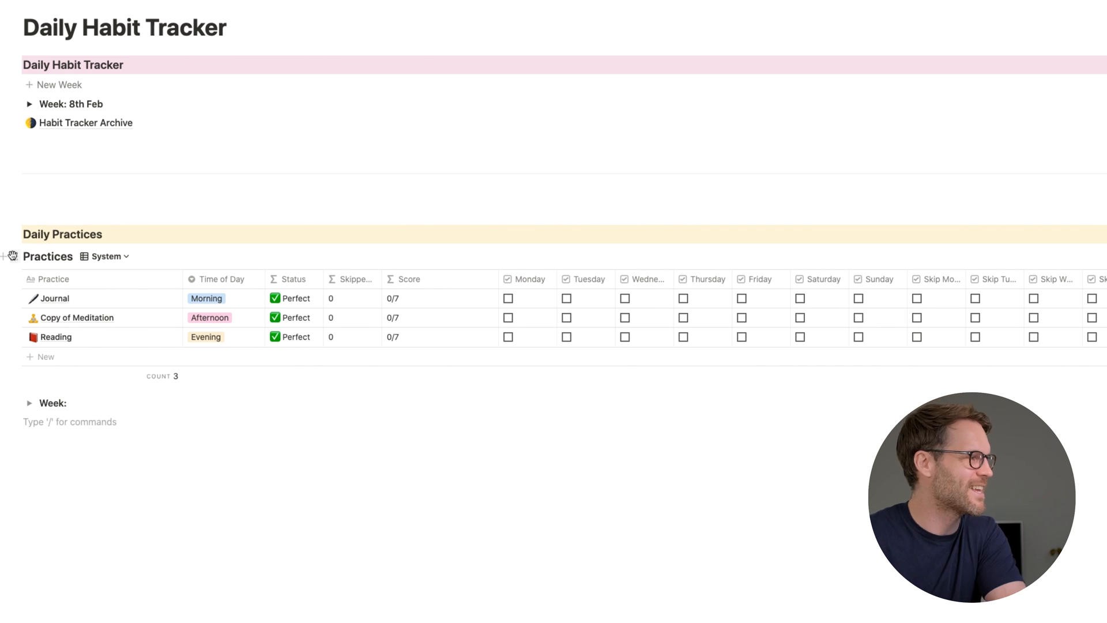
# - Set the Practices database to the Monday view and move it inside the "Week:" toggle
pyautogui.click(118, 257)
pyautogui.click(86, 298)
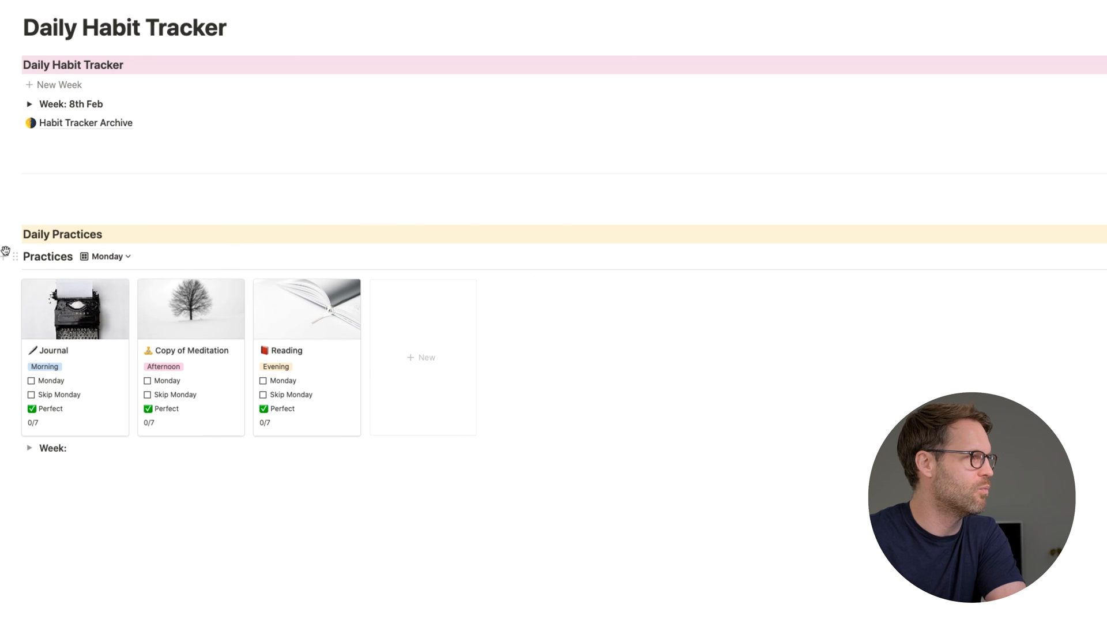
pyautogui.moveTo(19, 258); pyautogui.dragTo(57, 447)
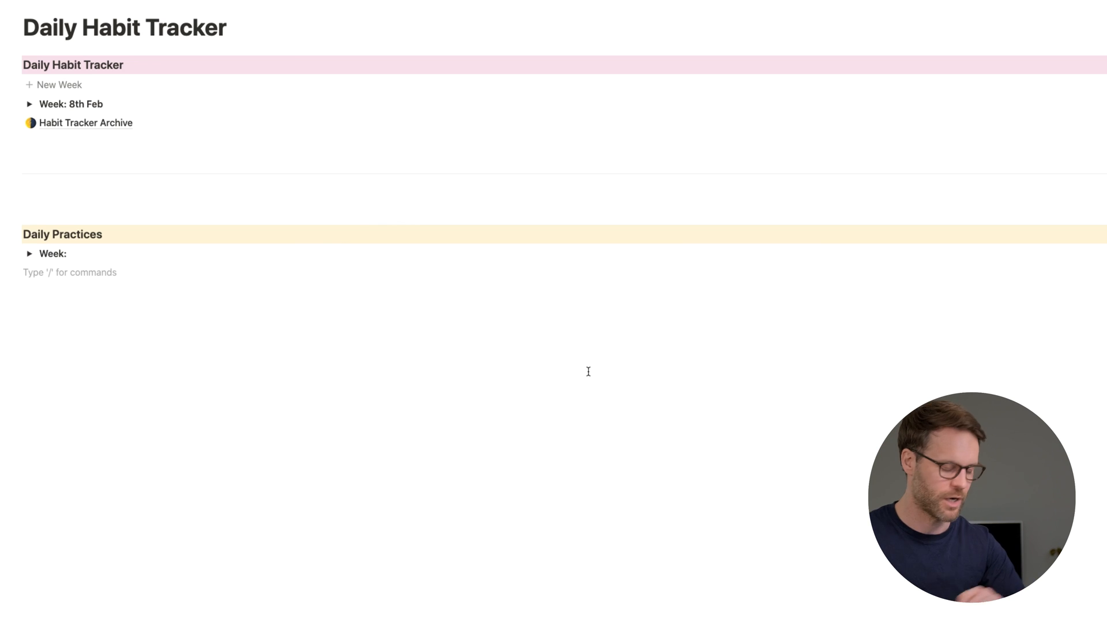
# - Insert a template button below the "Week:" toggle and name it "+ New Week"
pyautogui.write('/tem')
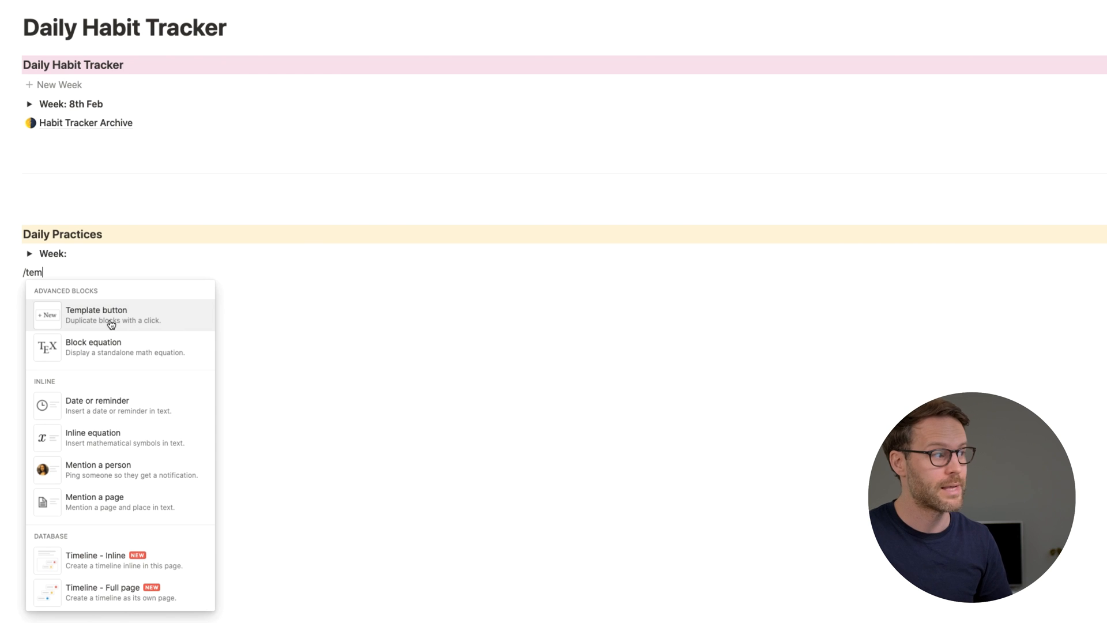
pyautogui.click(112, 324)
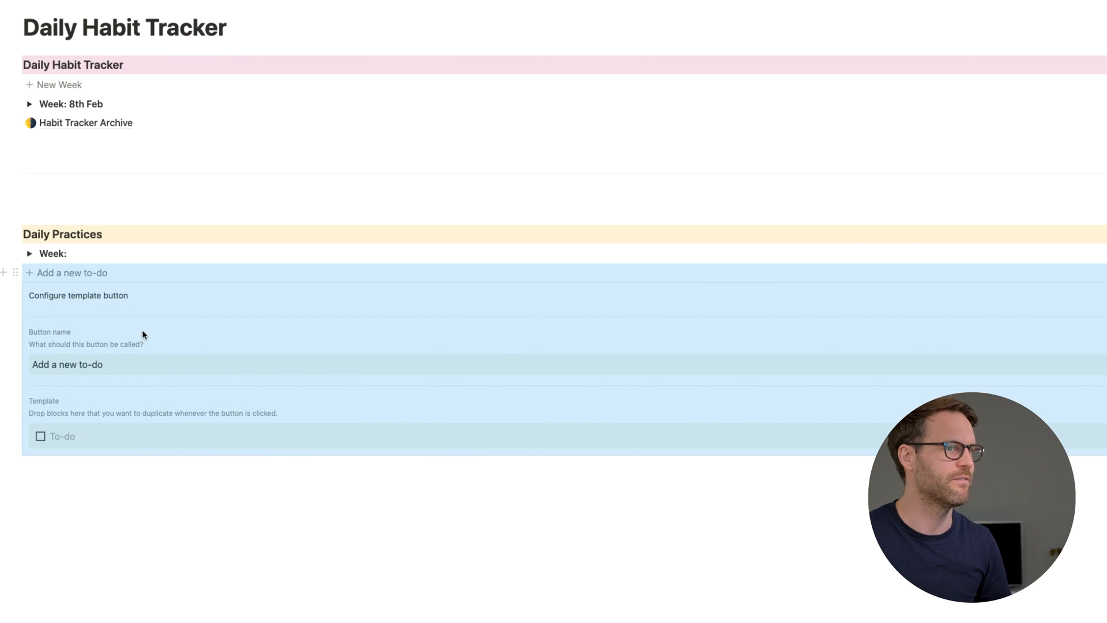
pyautogui.click(183, 368)
pyautogui.tripleClick(92, 364)
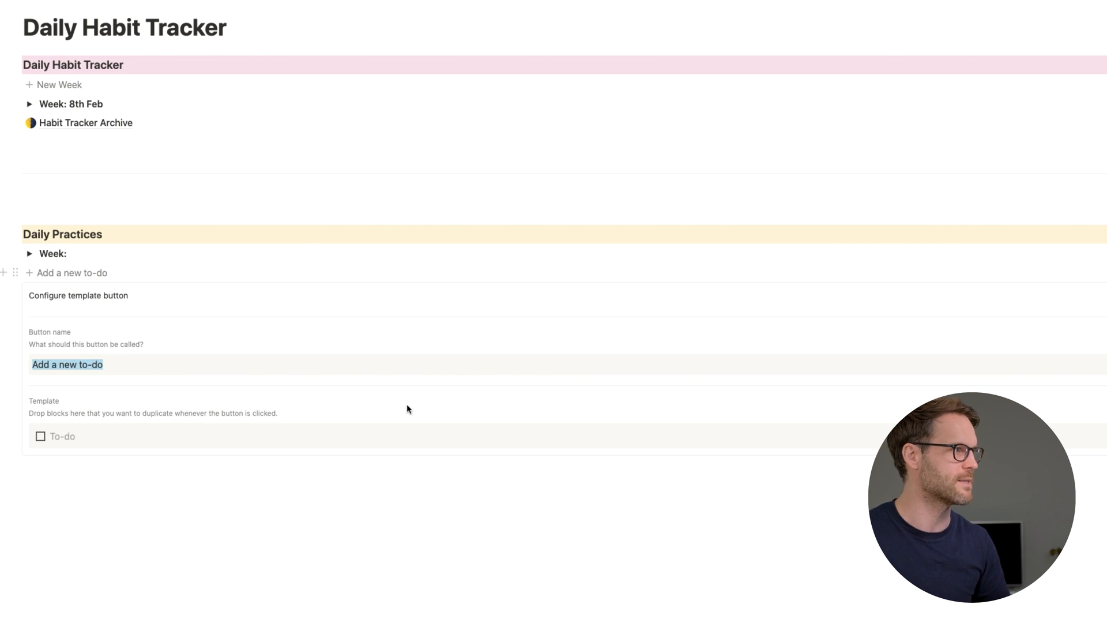
pyautogui.write('+ New Week')
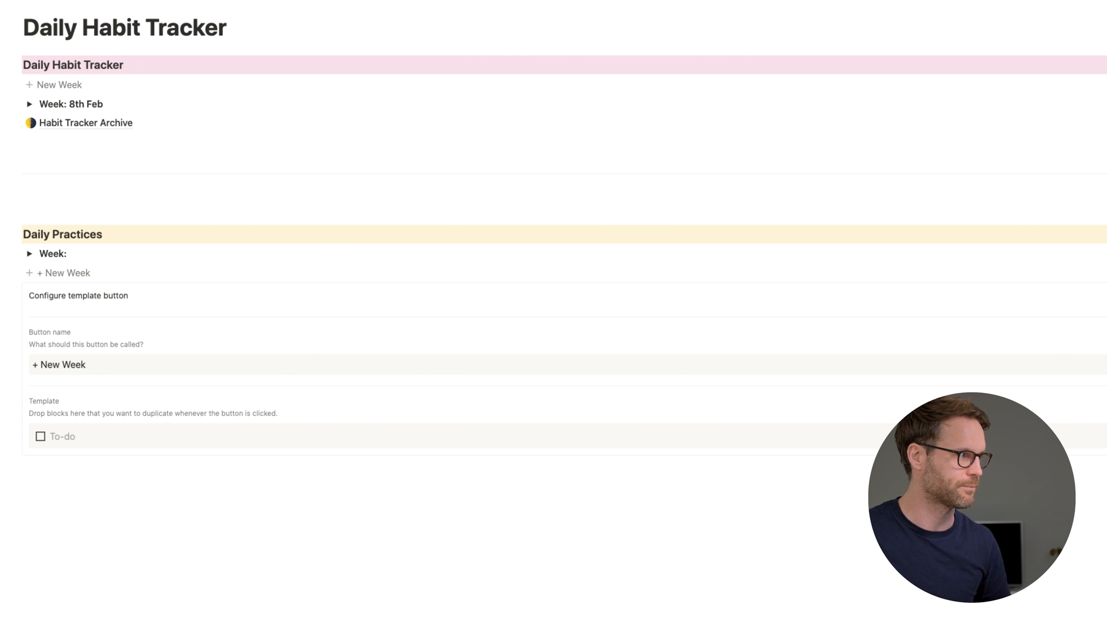
# - Replace the template's default to-do with the "Week:" toggle and close the button configuration
pyautogui.click(76, 436)
pyautogui.press('BackSpace')
pyautogui.moveTo(17, 253); pyautogui.dragTo(62, 434)
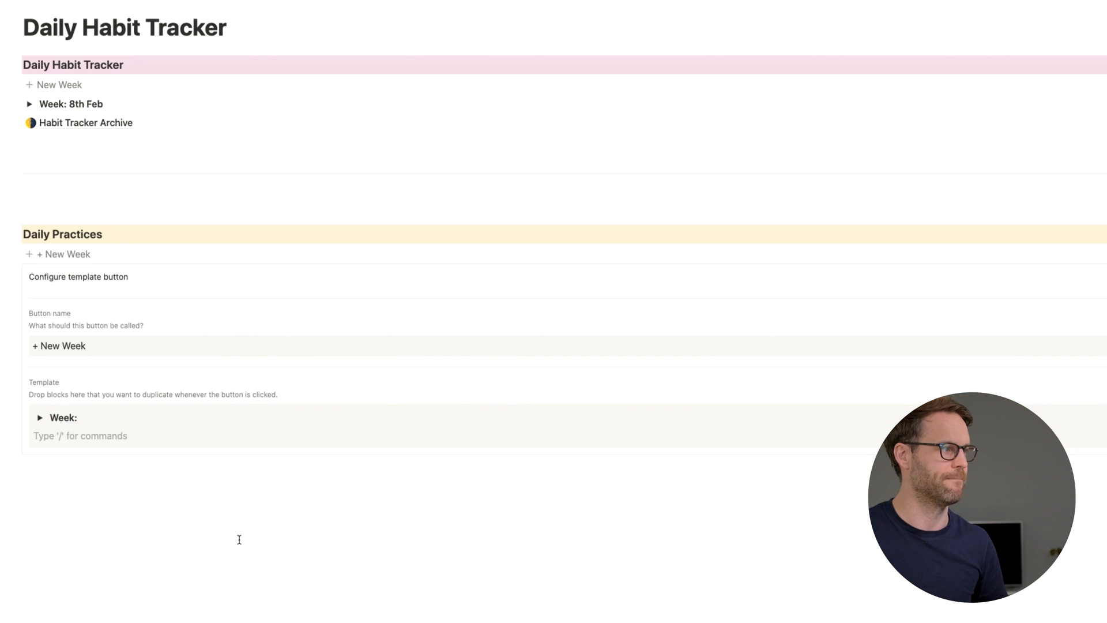
pyautogui.click(1065, 236)
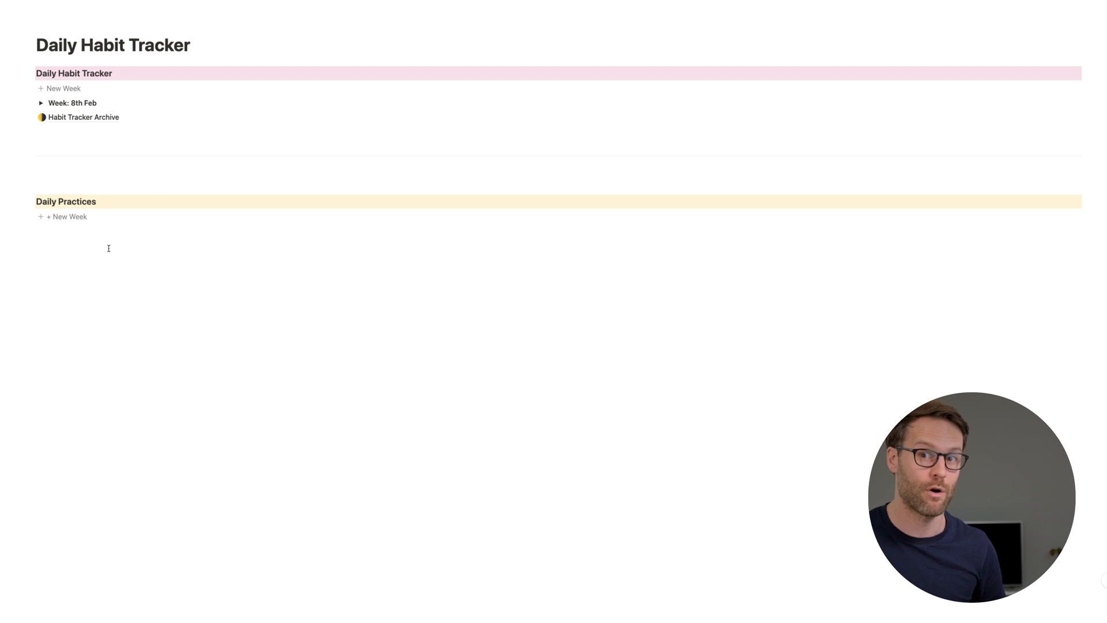
# - Generate a new week from the template button, move the button above it, and title the toggle "Week: Feb 15th 2021"
pyautogui.click(62, 217)
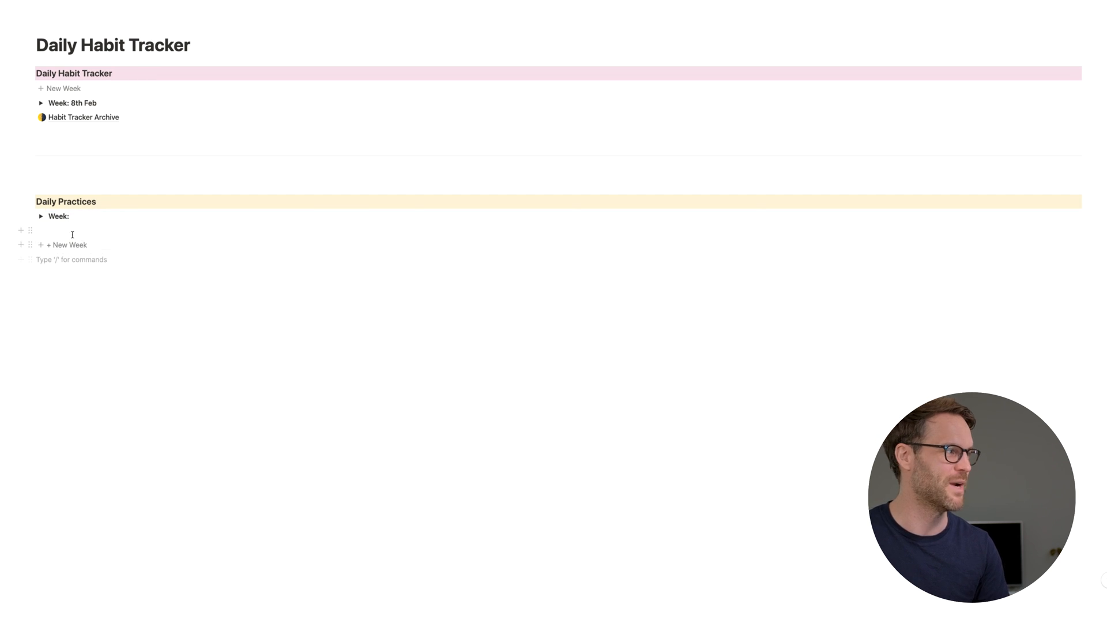
pyautogui.moveTo(30, 245); pyautogui.dragTo(49, 216)
pyautogui.click(222, 272)
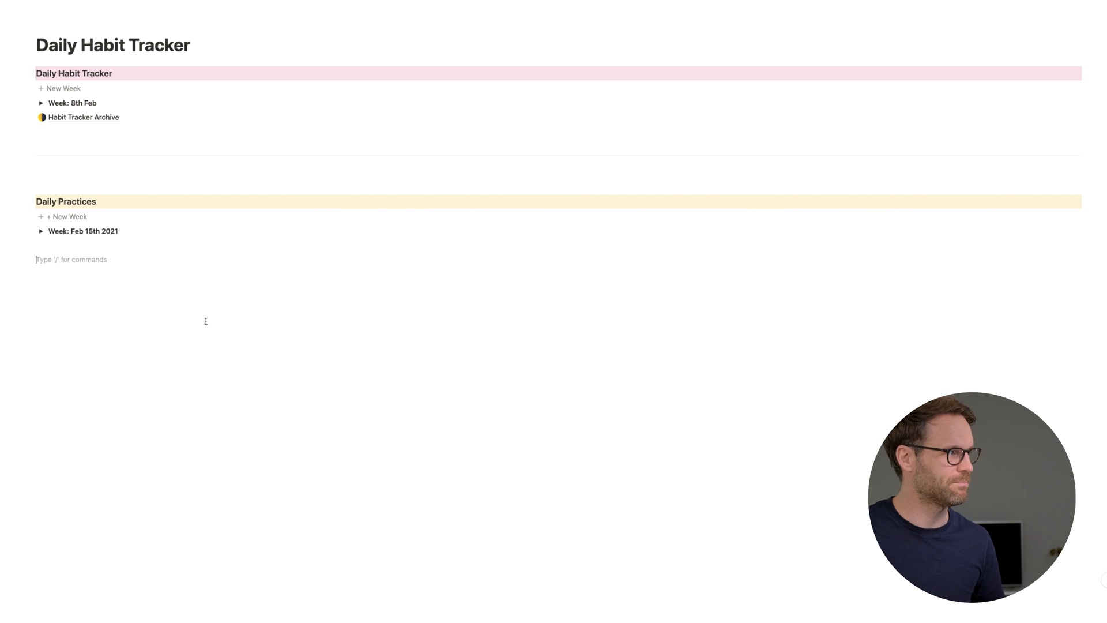
pyautogui.moveTo(30, 231)
pyautogui.mouseDown()
pyautogui.moveTo(44, 144)
pyautogui.moveTo(61, 120)
pyautogui.moveTo(35, 228)
pyautogui.mouseUp()
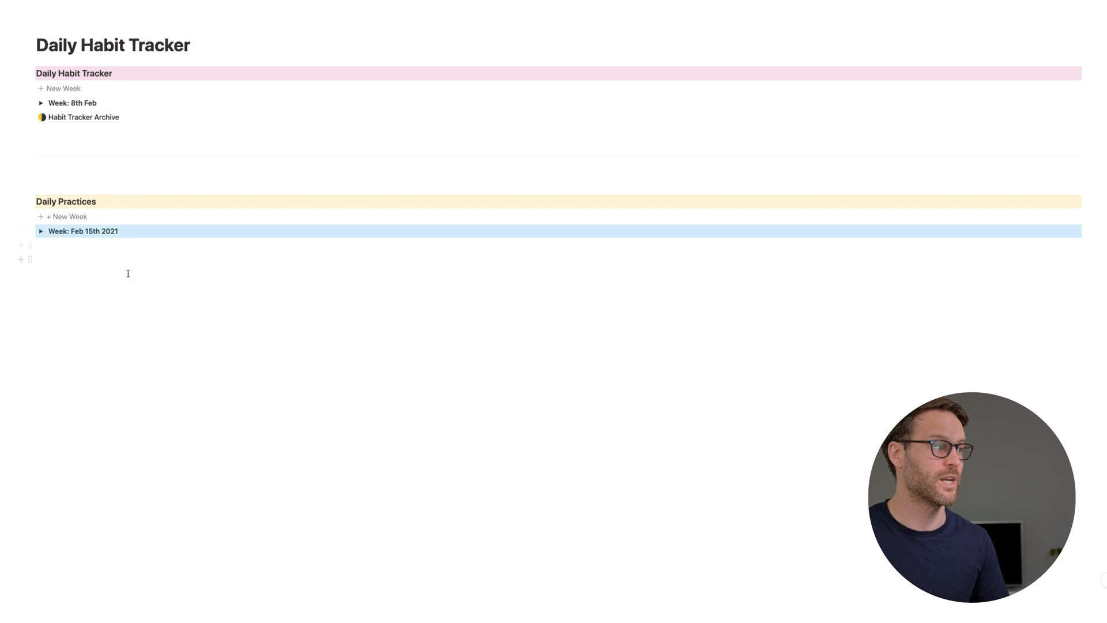
# - Create a sub-page below the Feb 15th 2021 toggle, set it to full width and title it "Practices Archive"
pyautogui.click(127, 267)
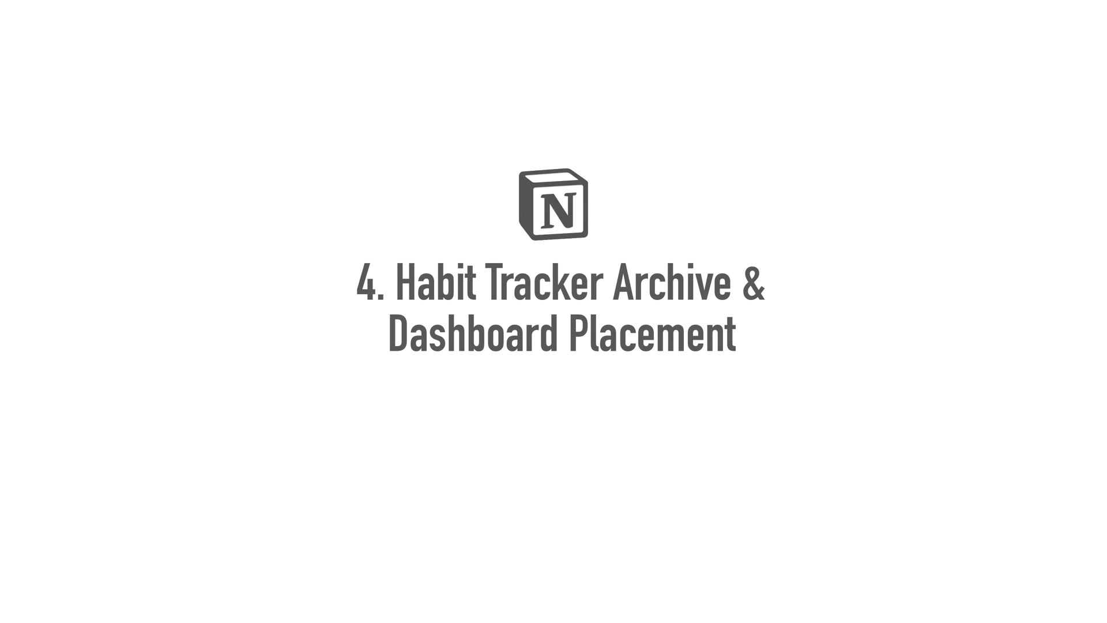
pyautogui.write('/')
pyautogui.write('page')
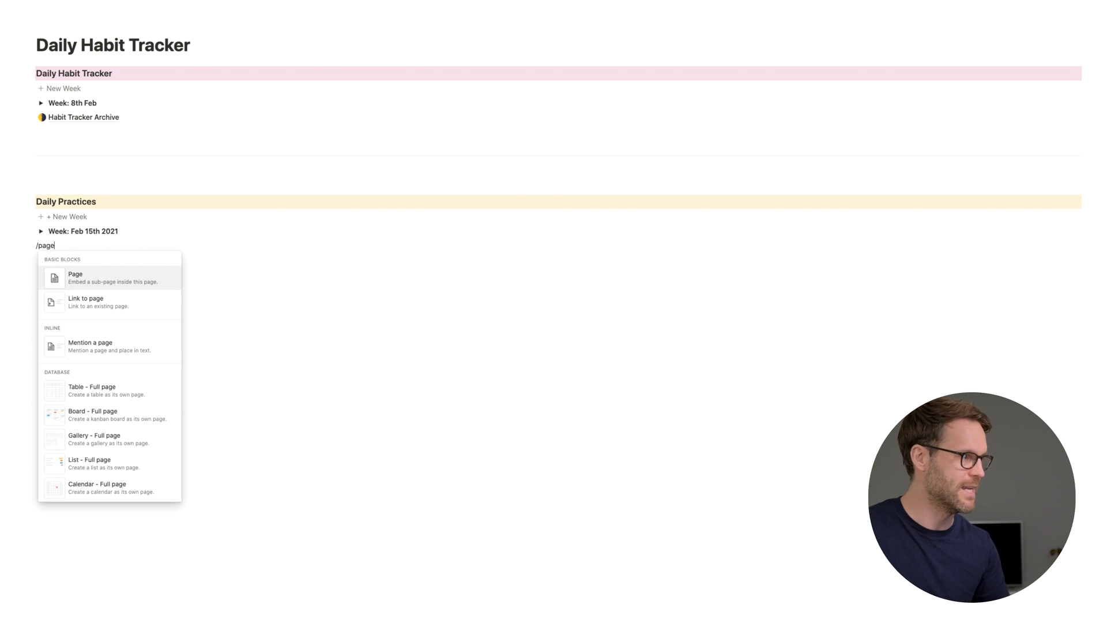
pyautogui.click(77, 278)
pyautogui.click(1095, 18)
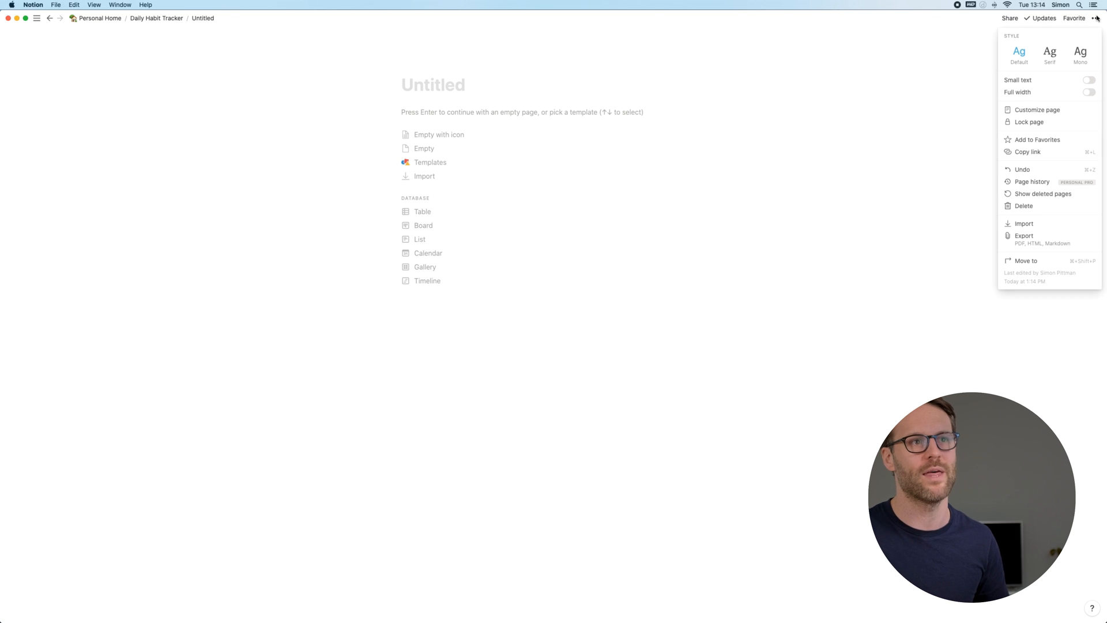
pyautogui.click(1088, 92)
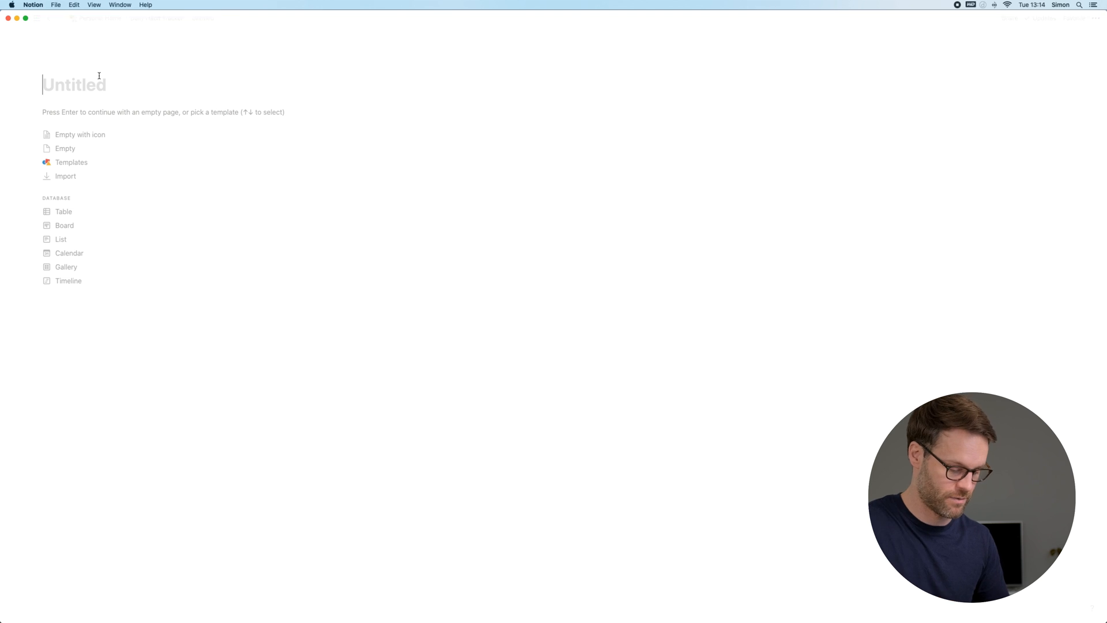
pyautogui.write('Practices Archive')
# - Dress the Practices Archive page with a half-moon icon, a notebook-and-pencil cover image and a divider below the title
pyautogui.click(102, 137)
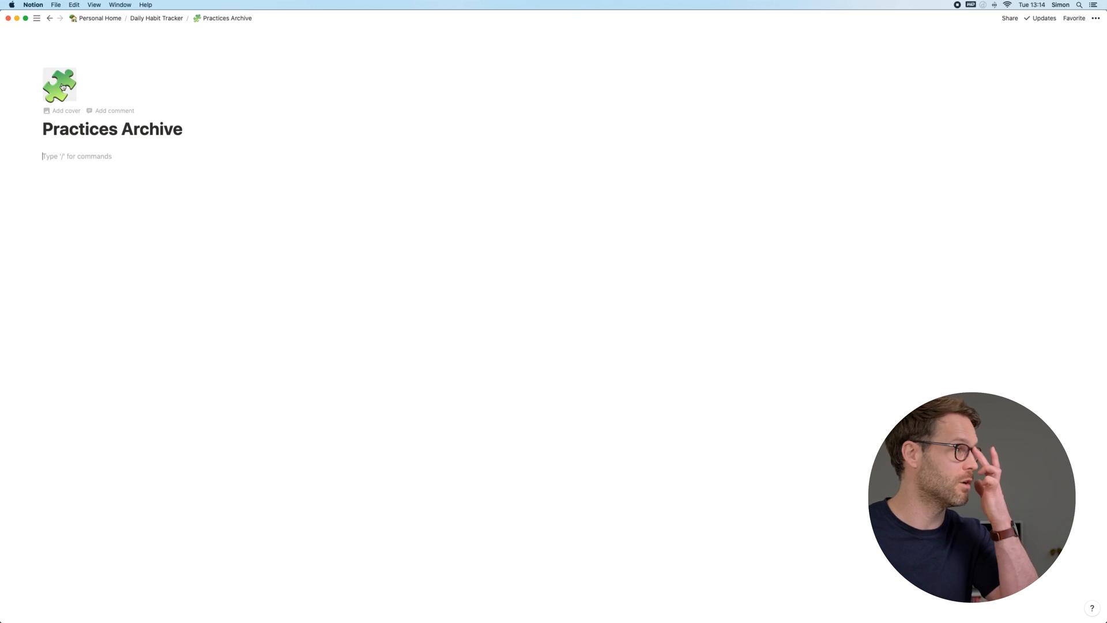
pyautogui.click(63, 86)
pyautogui.click(156, 161)
pyautogui.click(69, 113)
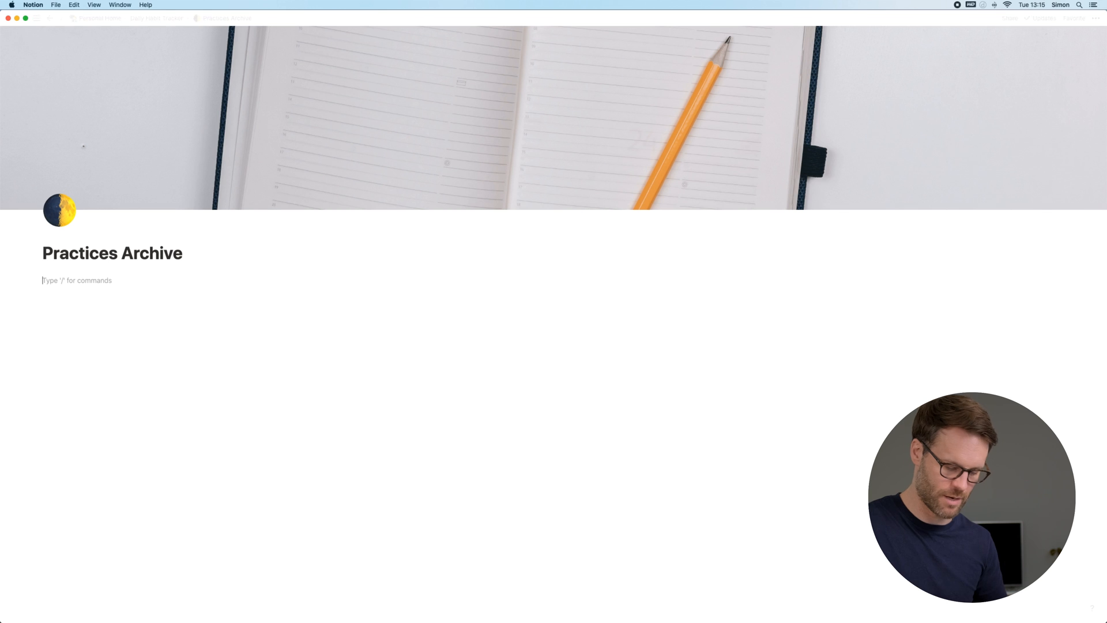
pyautogui.write('/div')
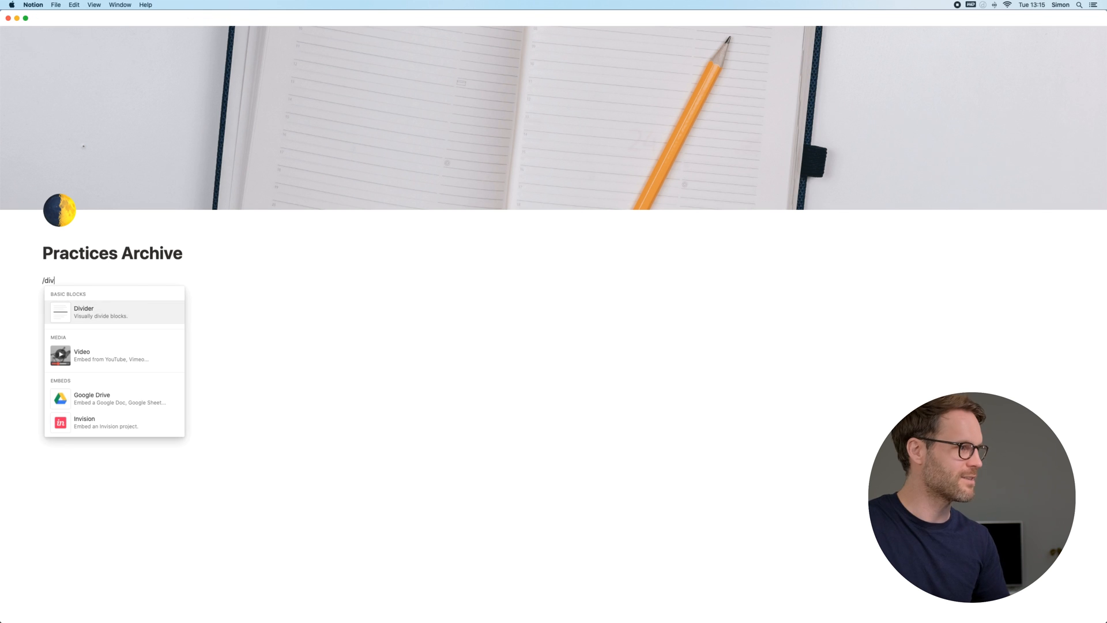
pyautogui.press('Return')
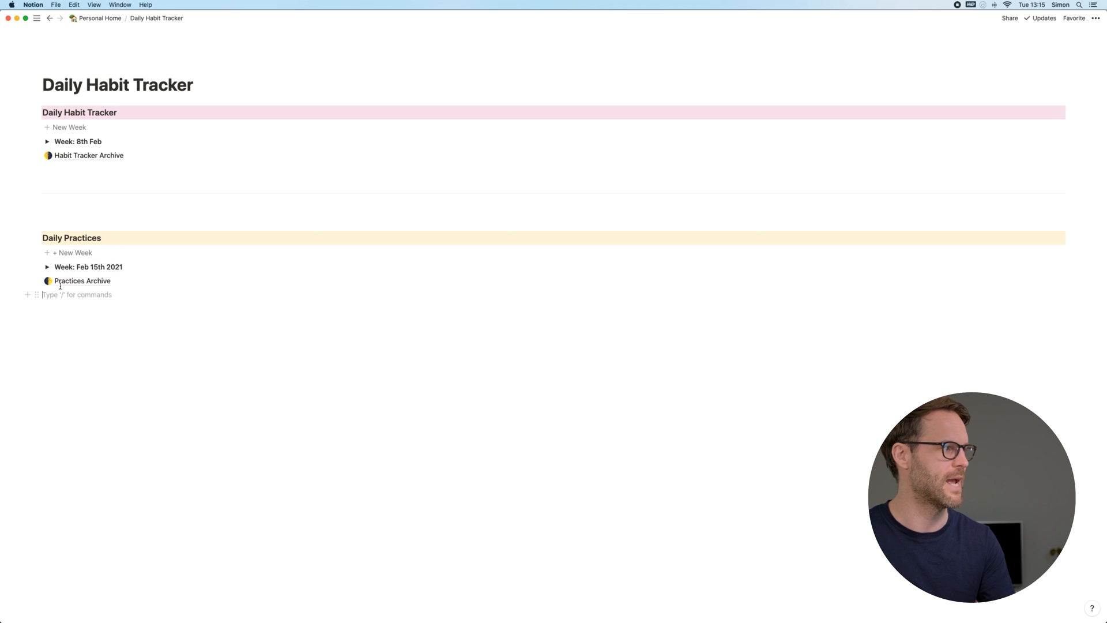
# - Expand the "Week: Feb 15th 2021" toggle and switch its Practices database to the Progess Report view
pyautogui.click(48, 267)
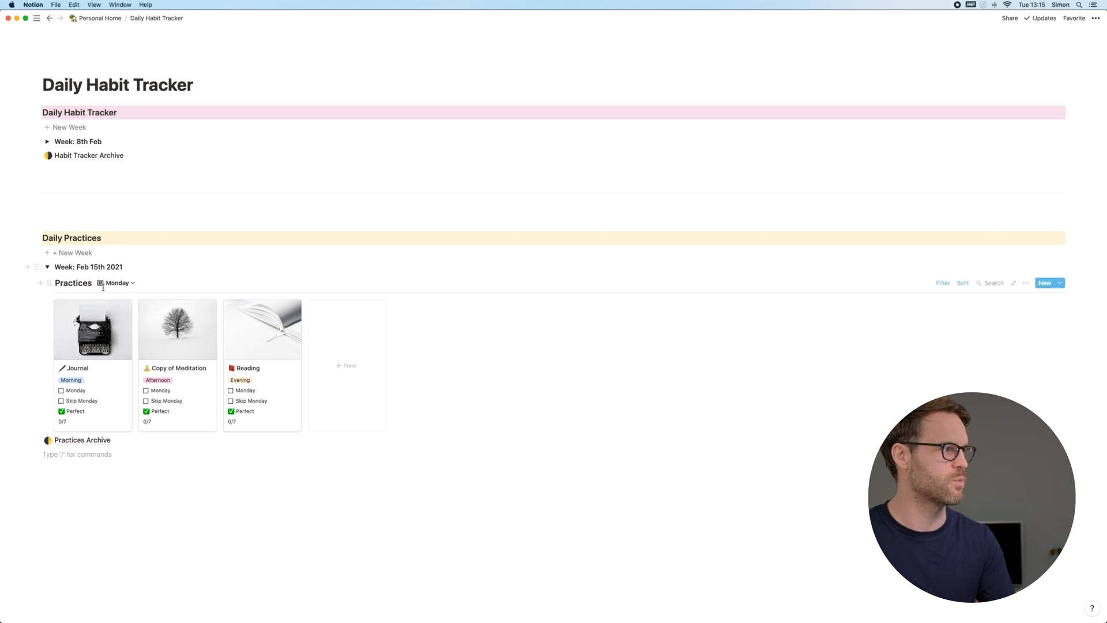
pyautogui.click(114, 285)
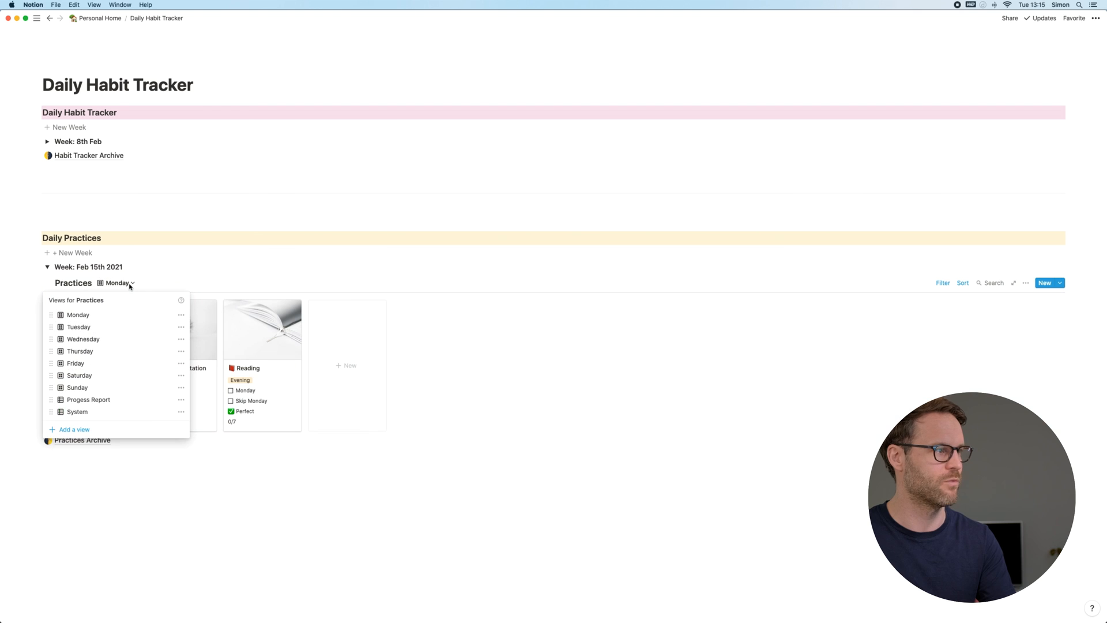
pyautogui.click(107, 399)
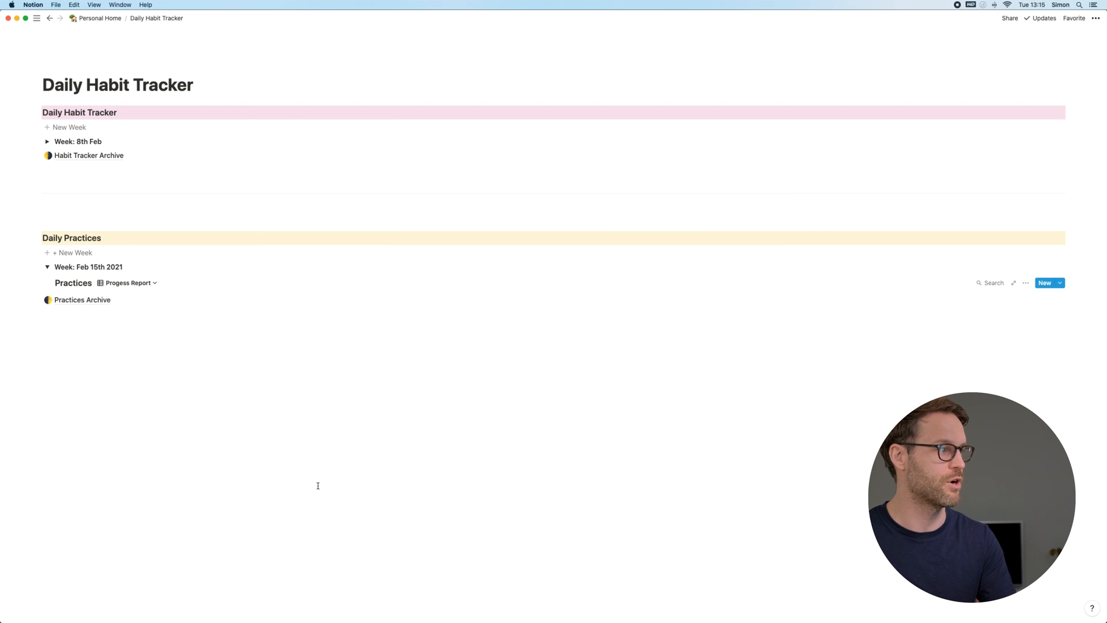
# - Move the "Week: Feb 15th 2021" toggle into the Practices Archive page and open that page to check it
pyautogui.click(47, 266)
pyautogui.click(47, 266)
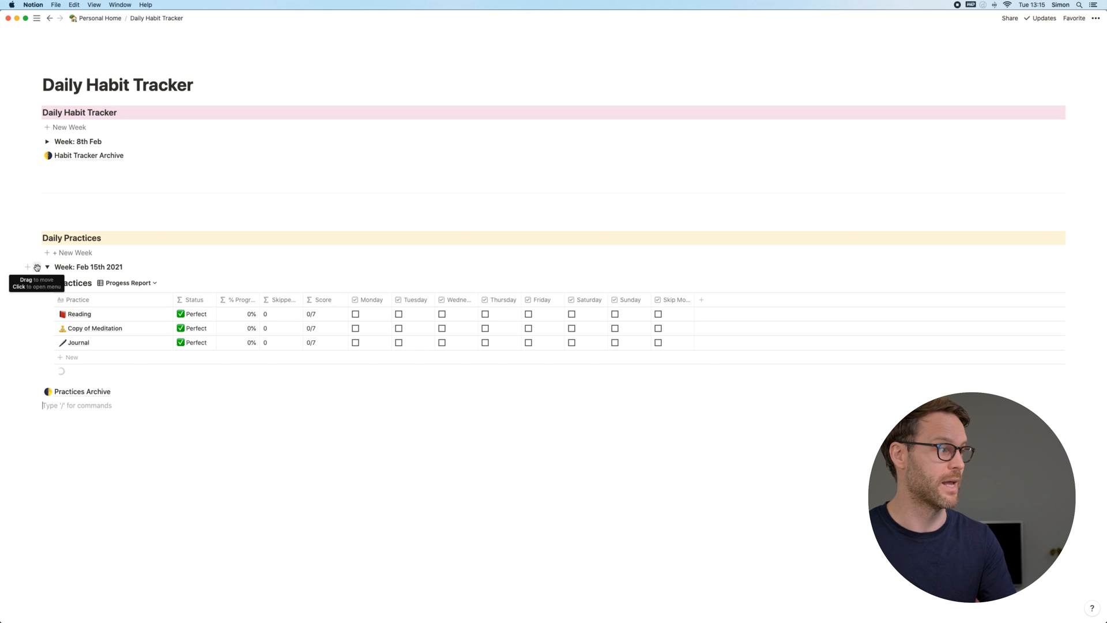
pyautogui.moveTo(36, 266); pyautogui.dragTo(75, 394)
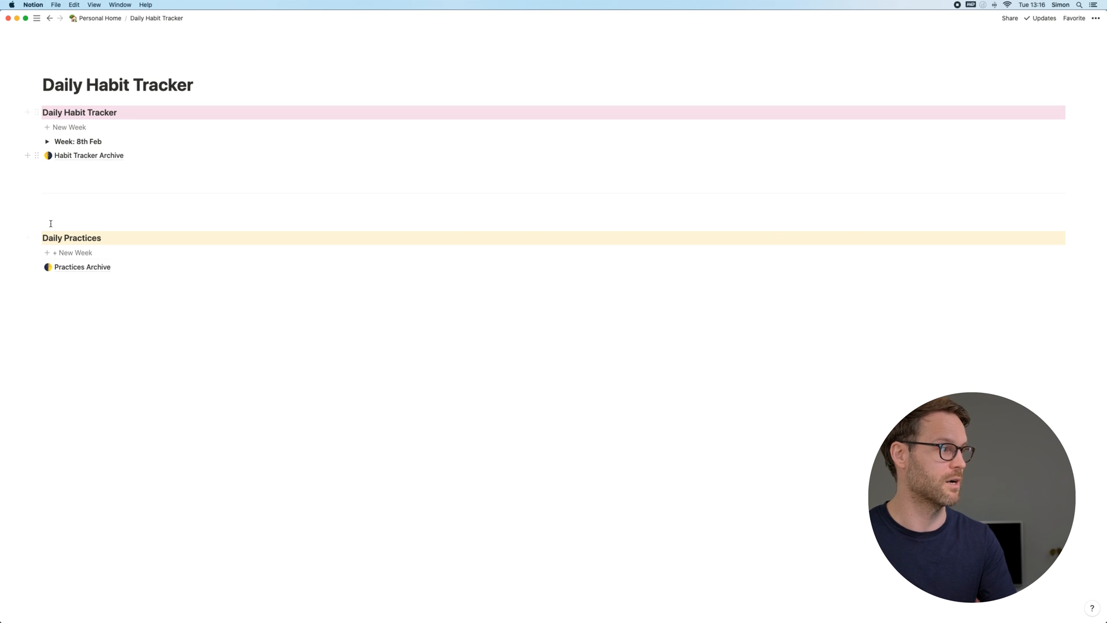
pyautogui.click(88, 267)
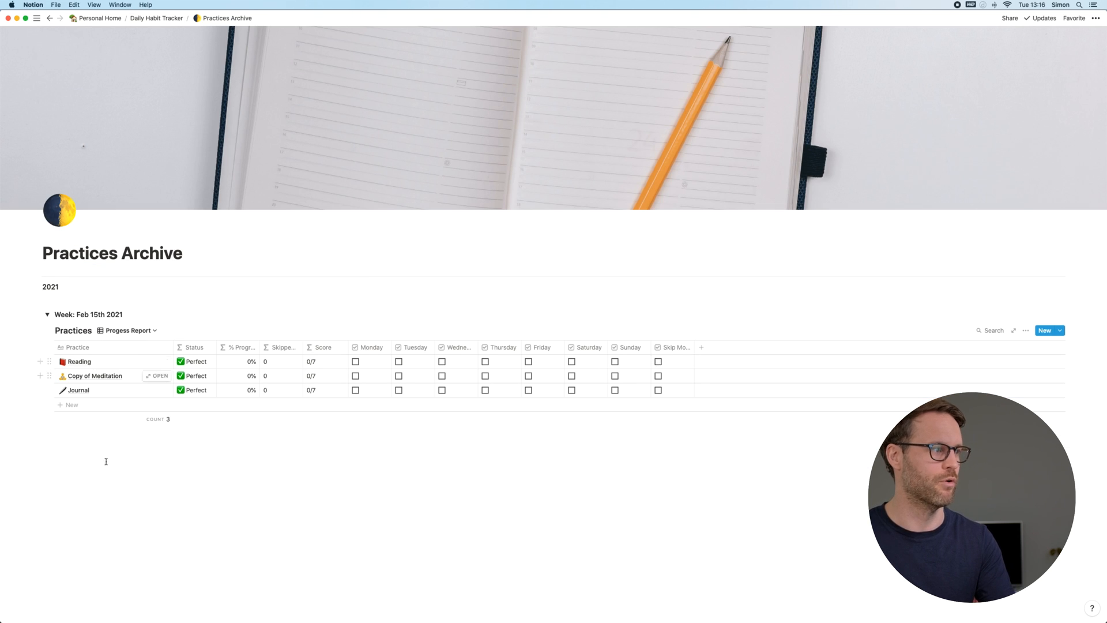